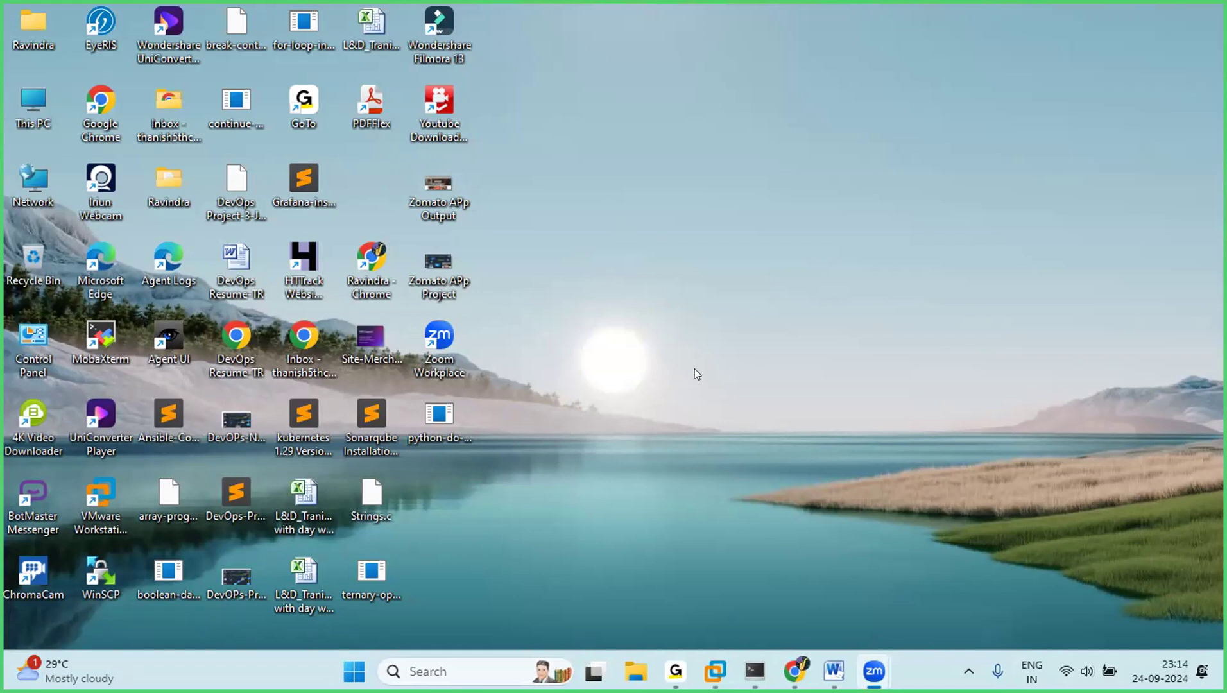
# Step: Switch to Chrome with the EC2 Instances page and dismiss the instance termination notice
pyautogui.click(795, 671)
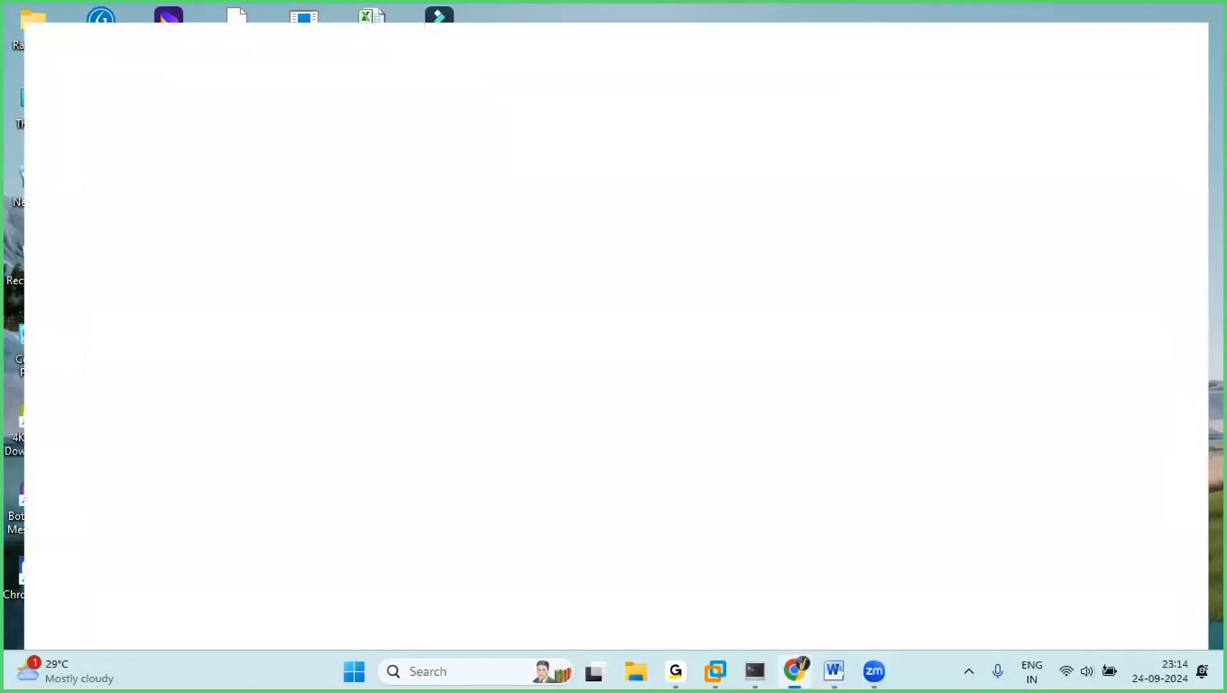
pyautogui.click(612, 225)
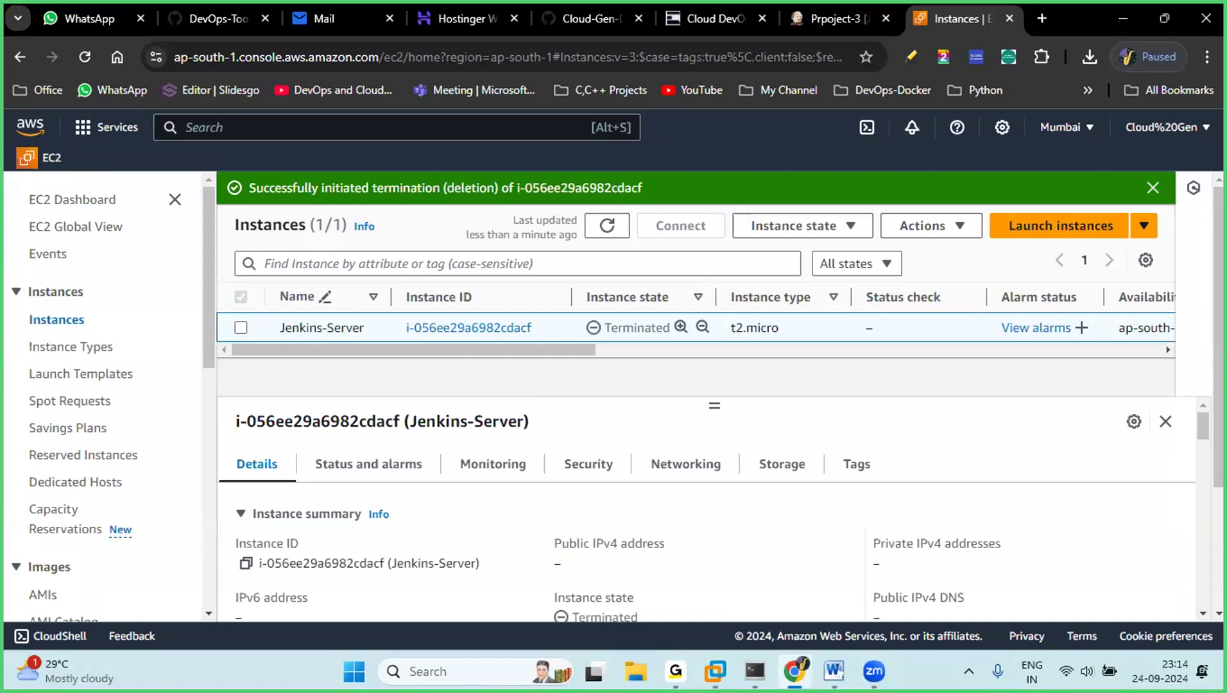
pyautogui.click(1140, 181)
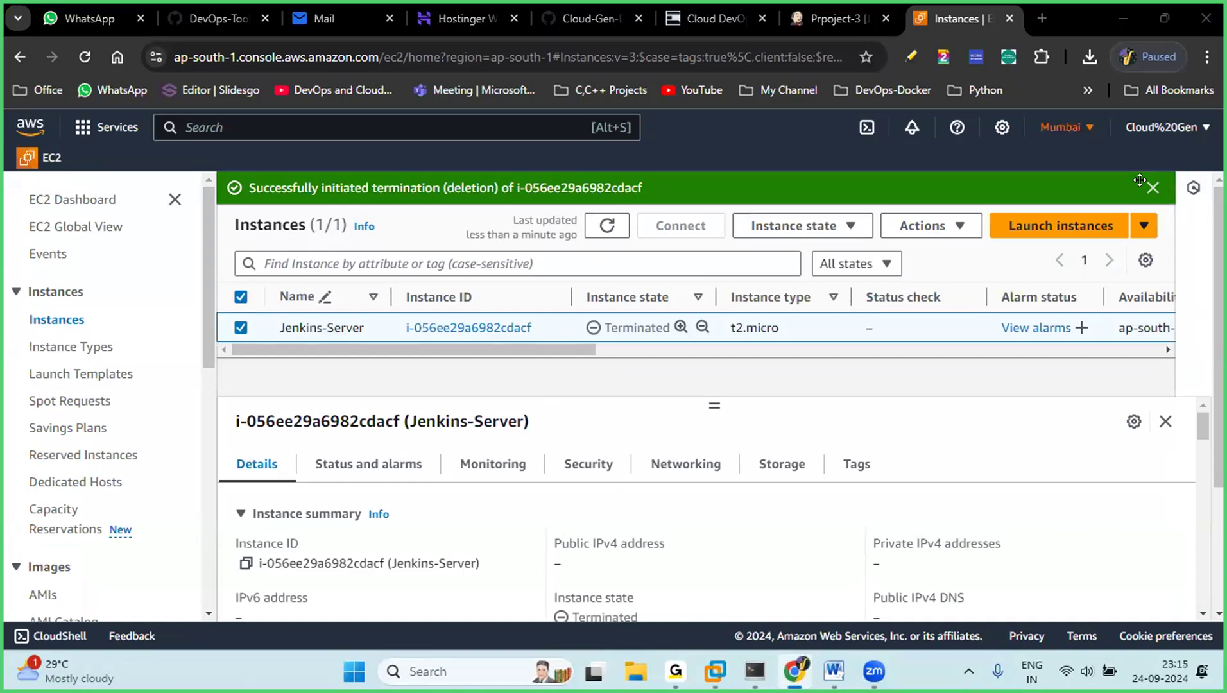
pyautogui.click(1153, 188)
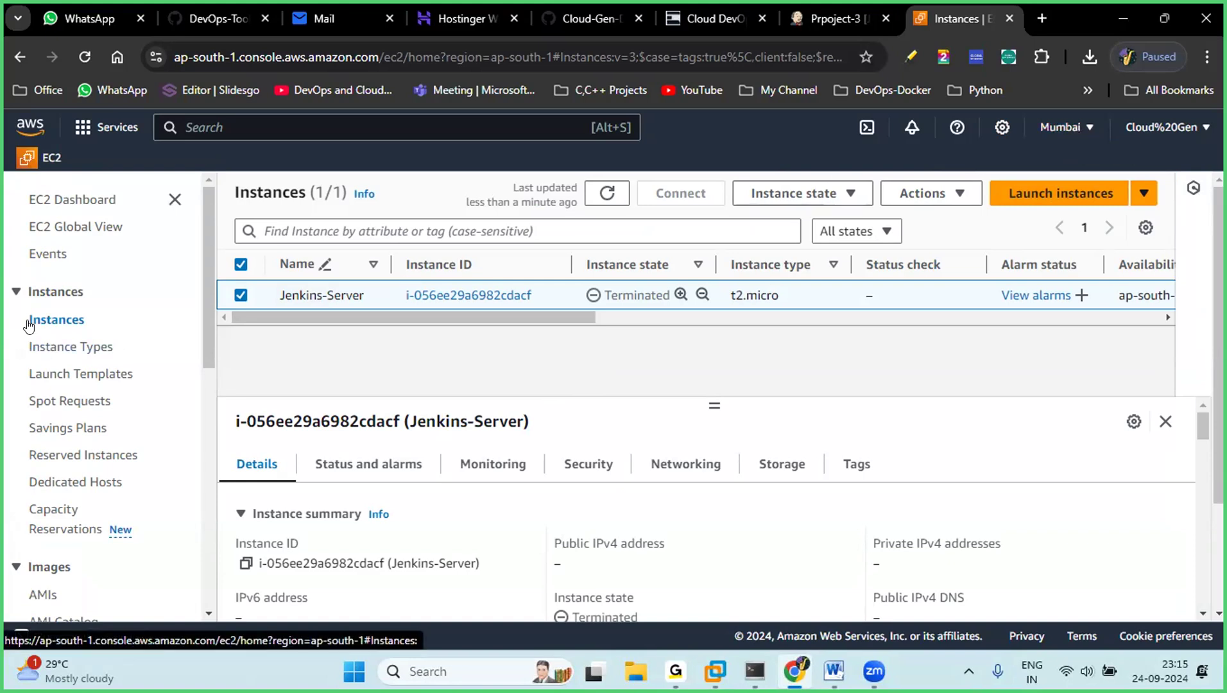
# Step: Check the refreshed EC2 dashboard for running instances, then list the instances without the running-state filter
pyautogui.click(91, 201)
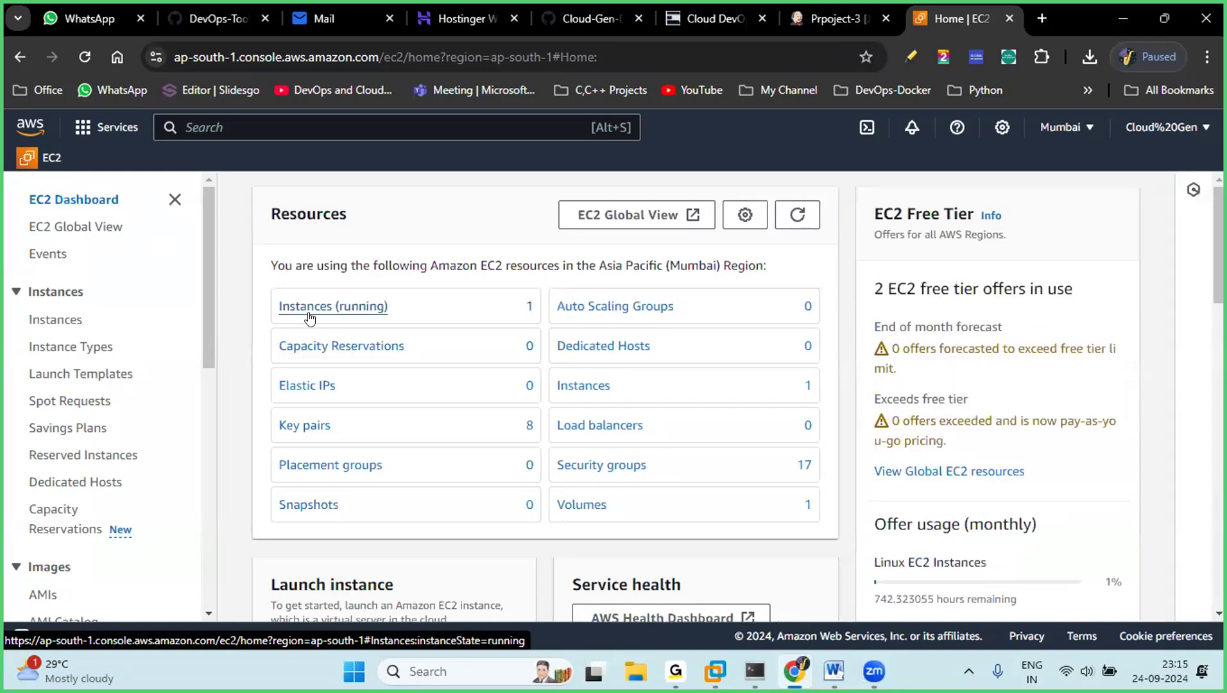
pyautogui.click(796, 216)
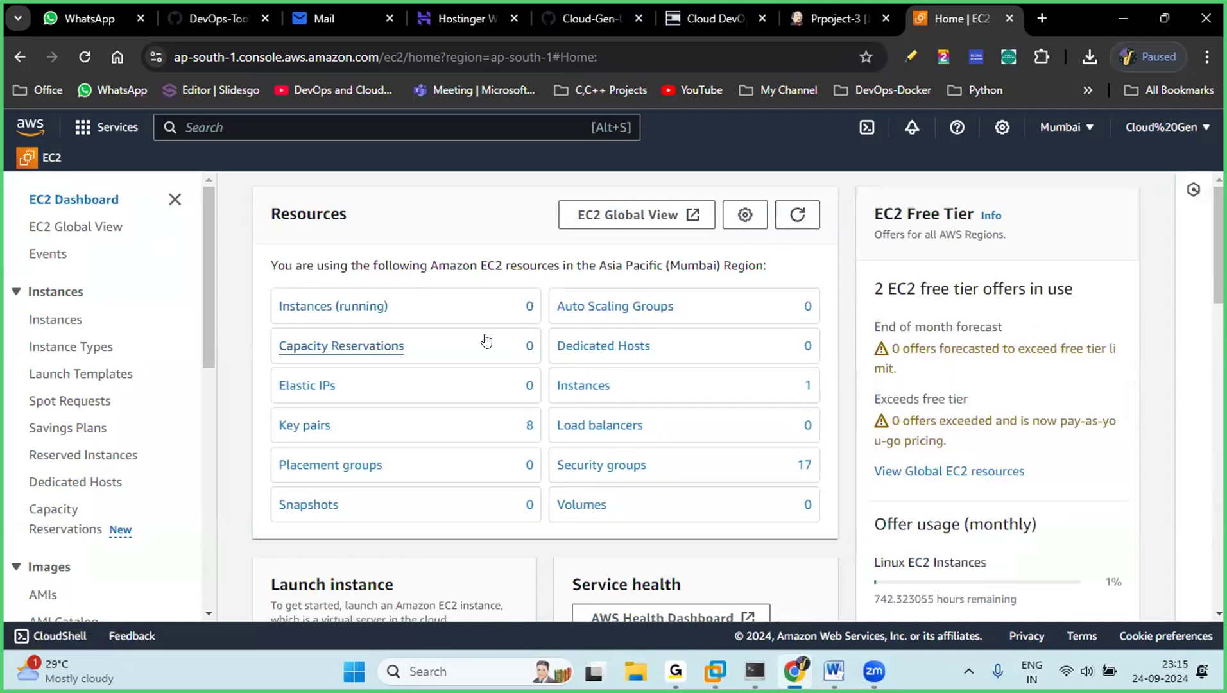
pyautogui.click(322, 312)
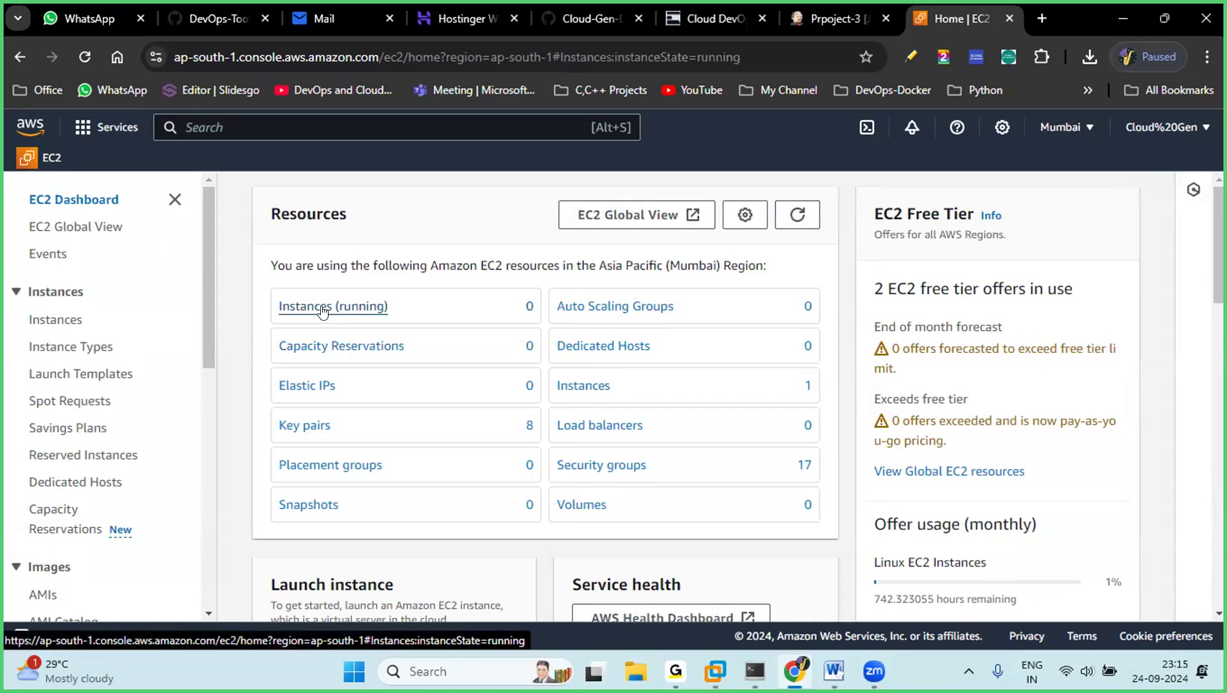
pyautogui.click(403, 258)
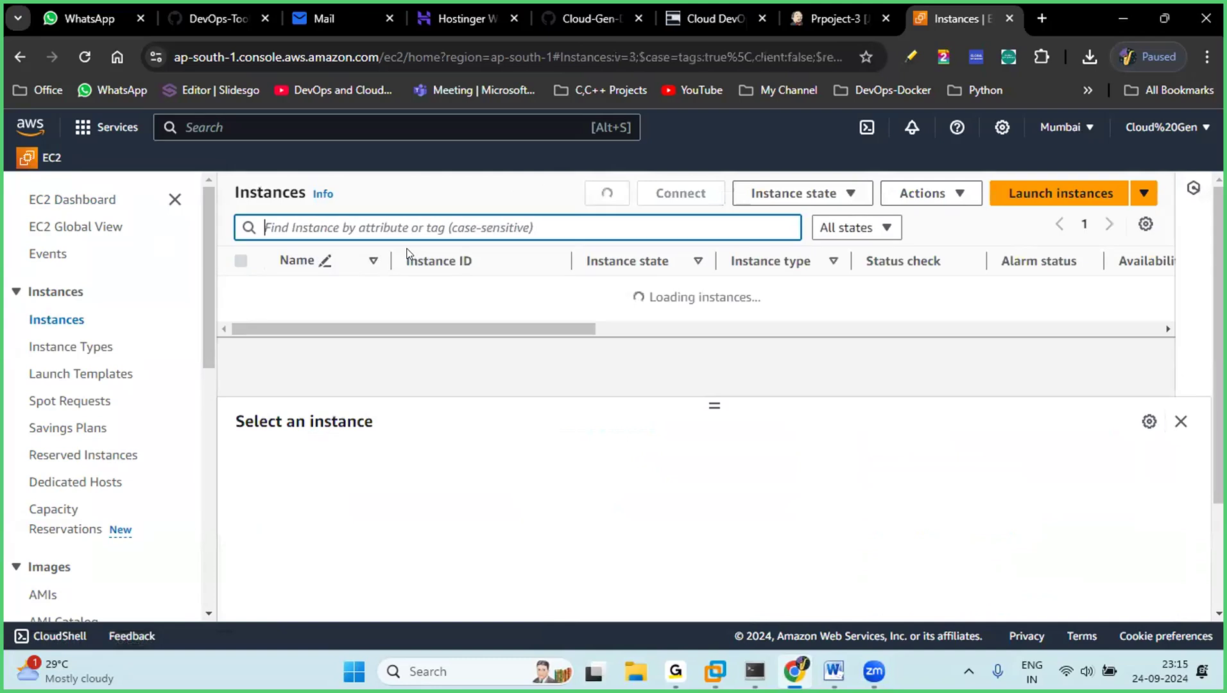
# Step: Start launching a new EC2 instance and name it Jenkins-Server
pyautogui.click(1060, 194)
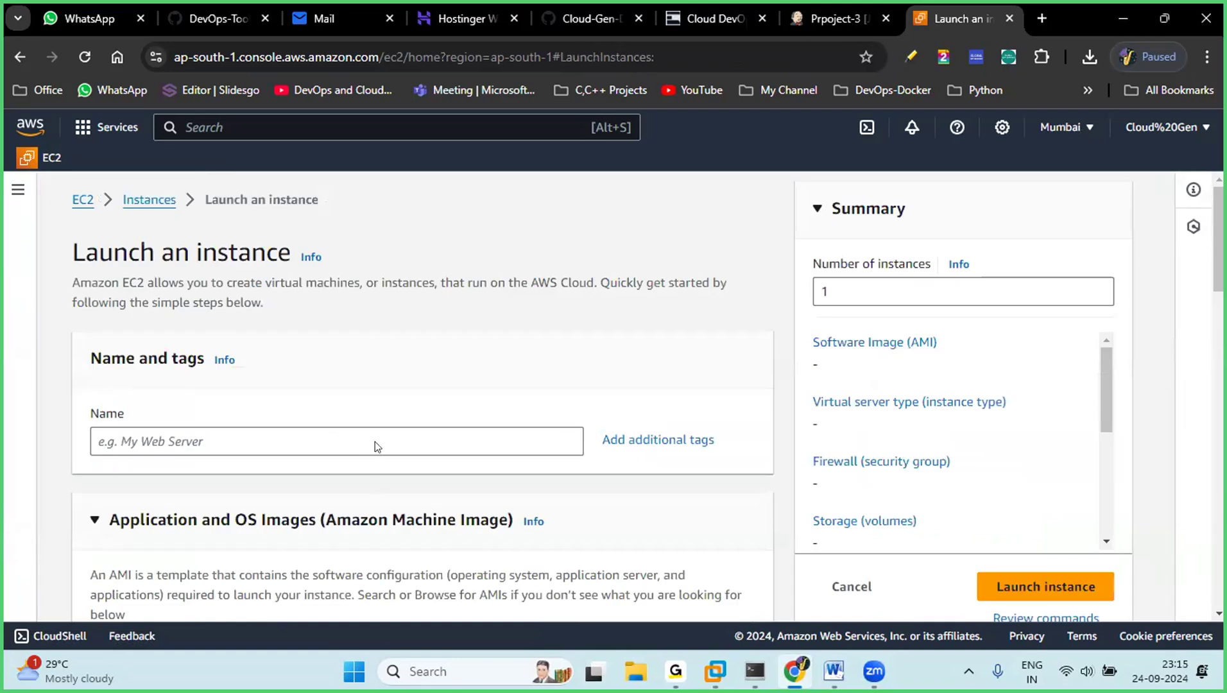
pyautogui.scroll(-1, 375, 427)
pyautogui.click(370, 351)
pyautogui.write('Je')
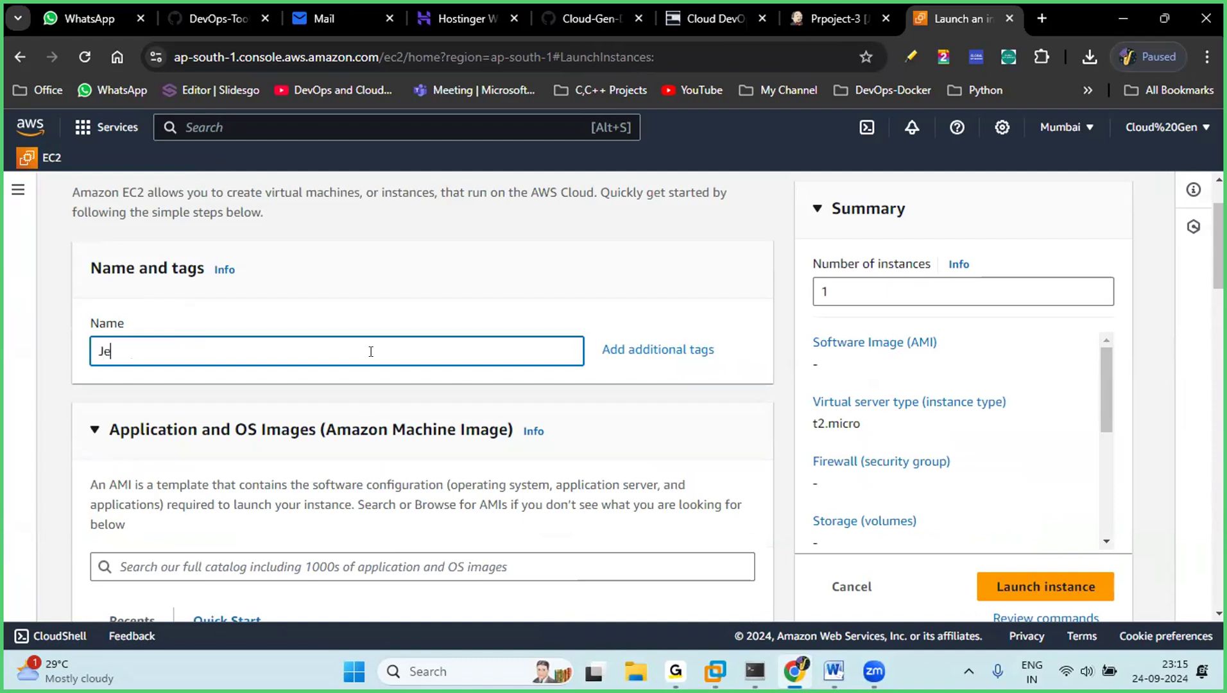
pyautogui.write('nkins-Server')
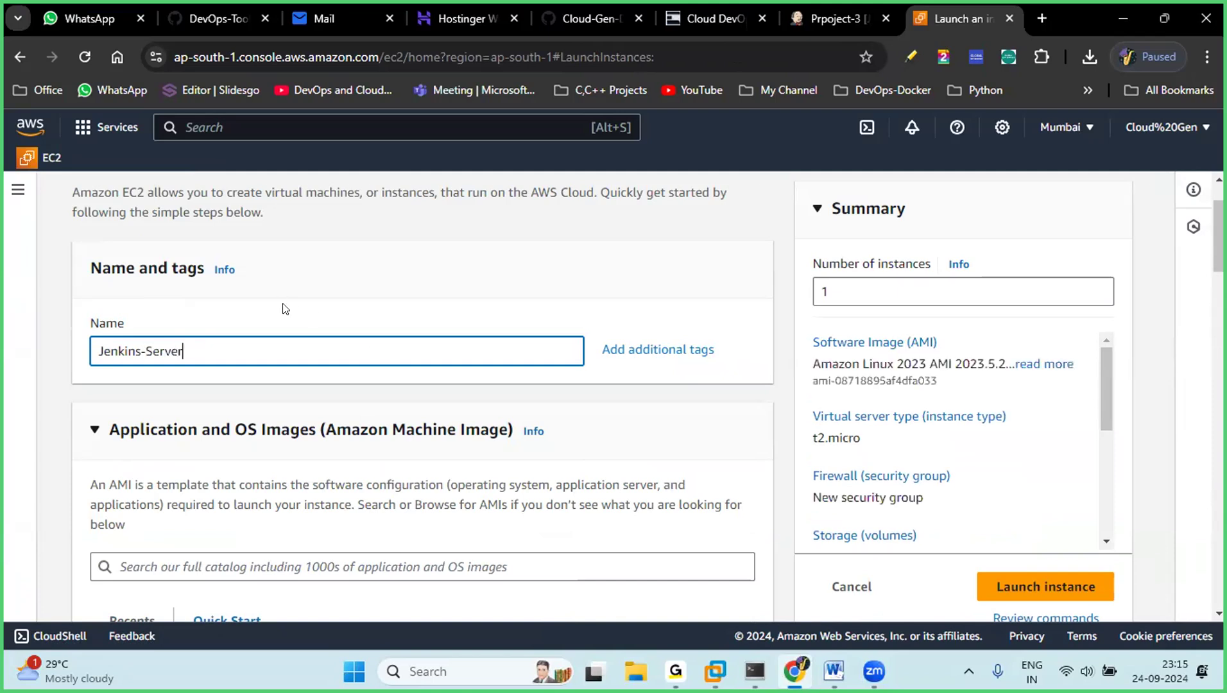
# Step: Choose Amazon Linux 2 AMI (HVM) - Kernel 5.10, SSD Volume Type as the instance's machine image
pyautogui.scroll(-5, 295, 443)
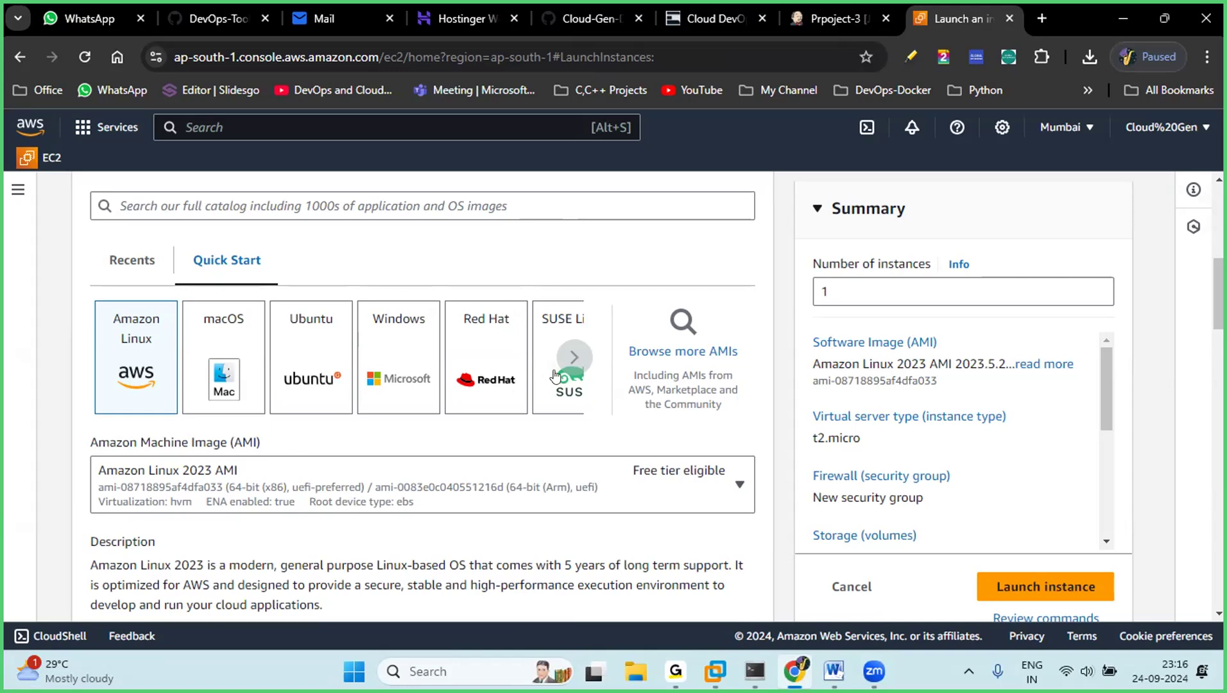
pyautogui.click(573, 357)
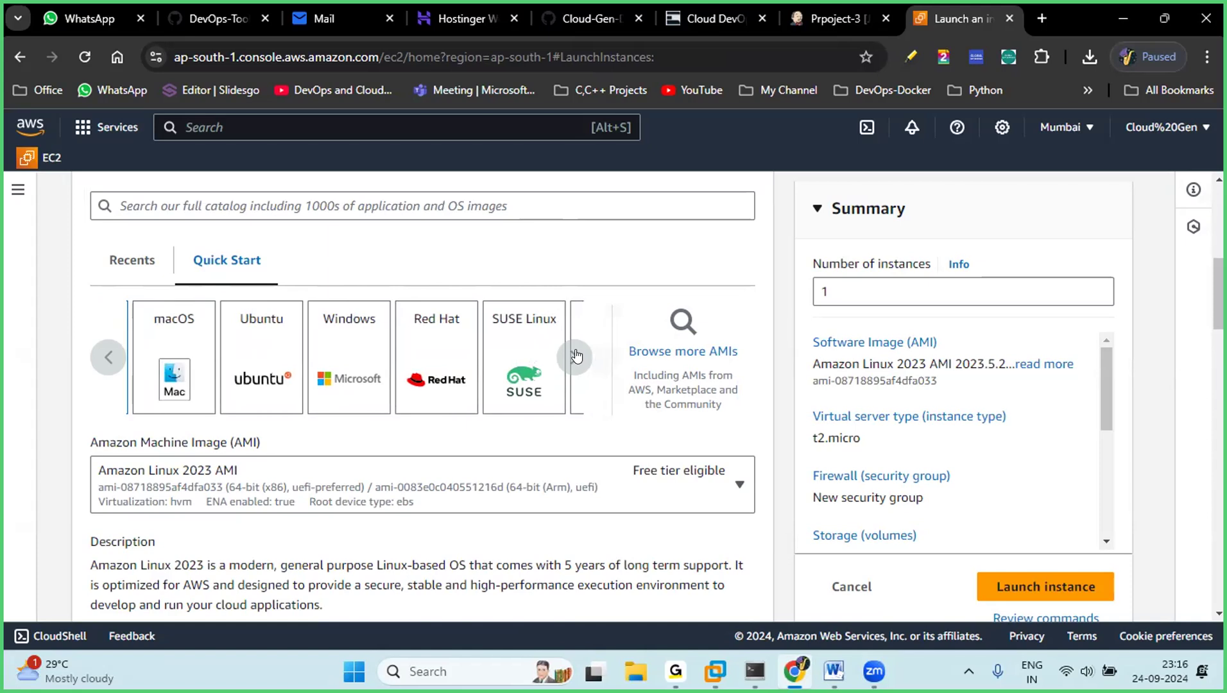
pyautogui.click(575, 356)
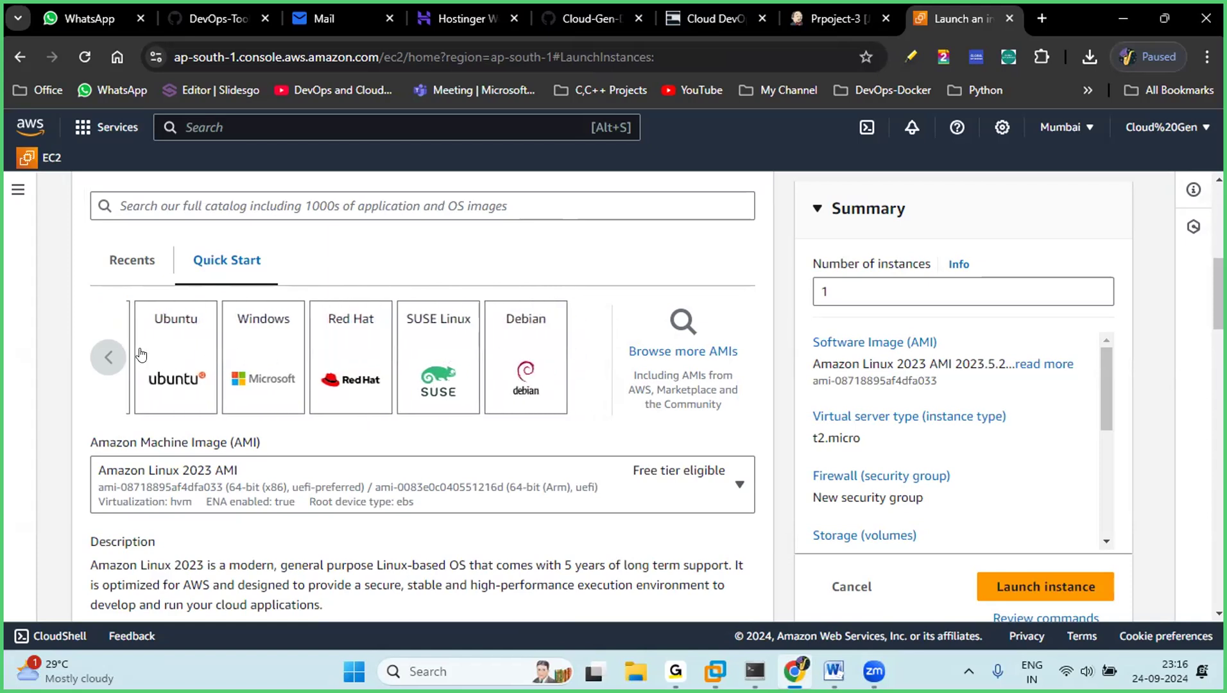
pyautogui.click(99, 359)
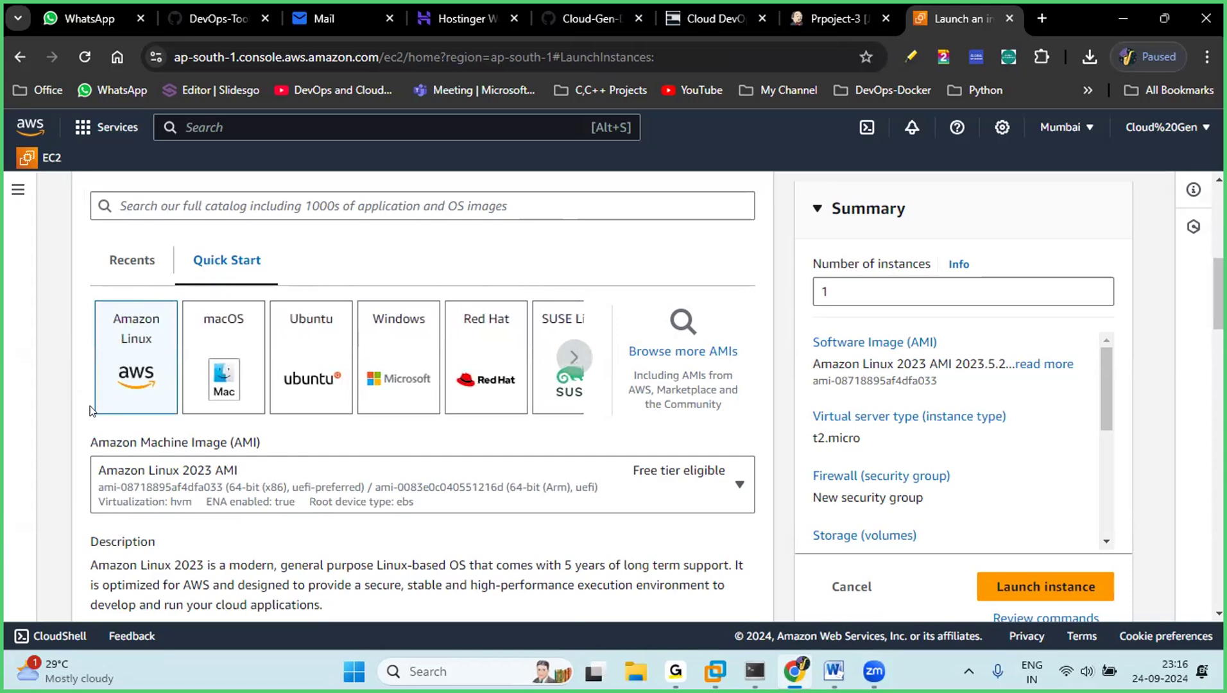
pyautogui.scroll(-1, 303, 482)
pyautogui.scroll(-1, 303, 478)
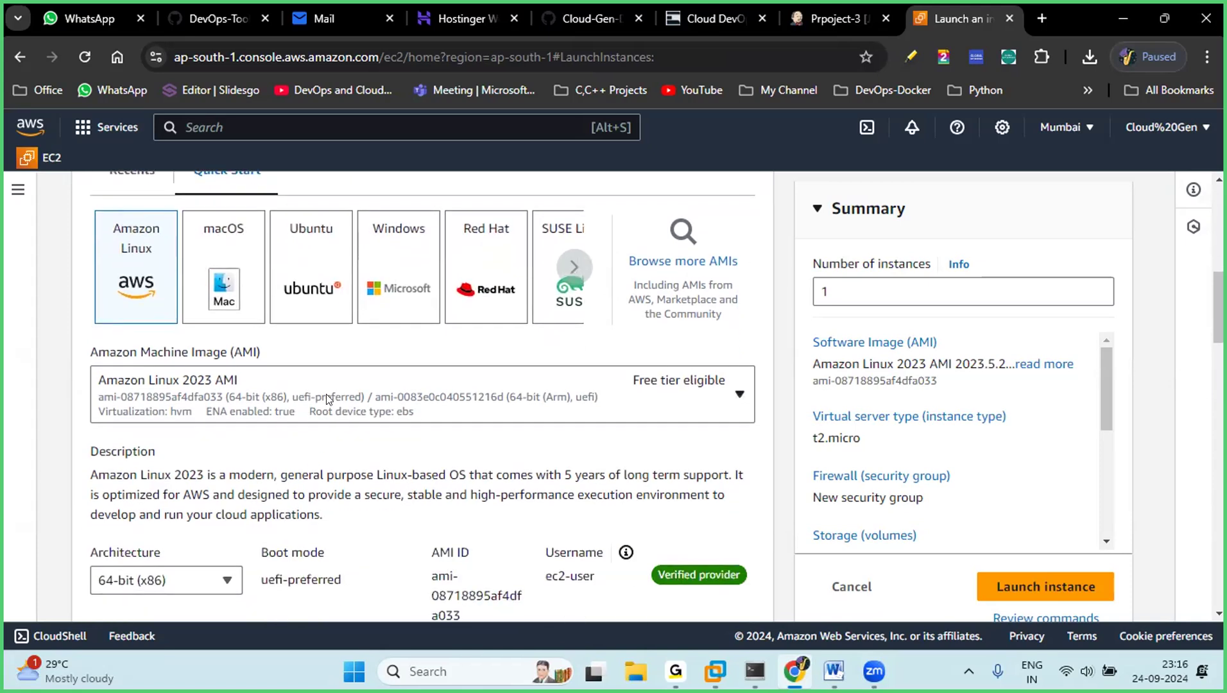
pyautogui.click(326, 394)
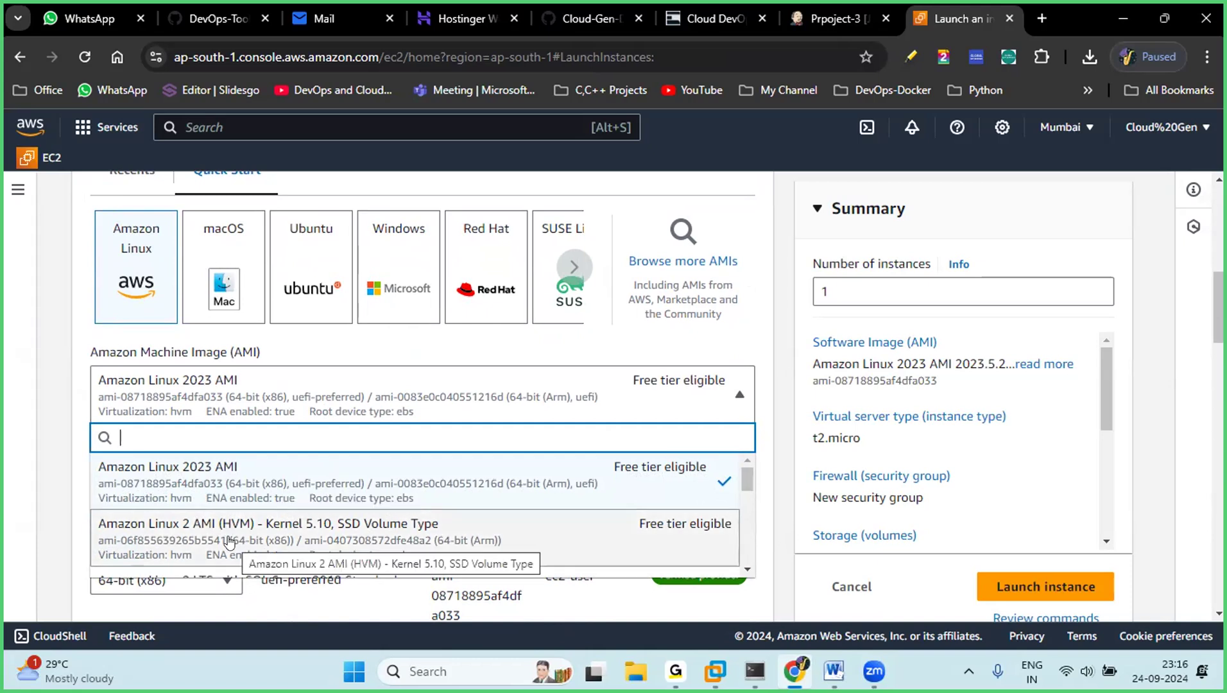
pyautogui.click(232, 541)
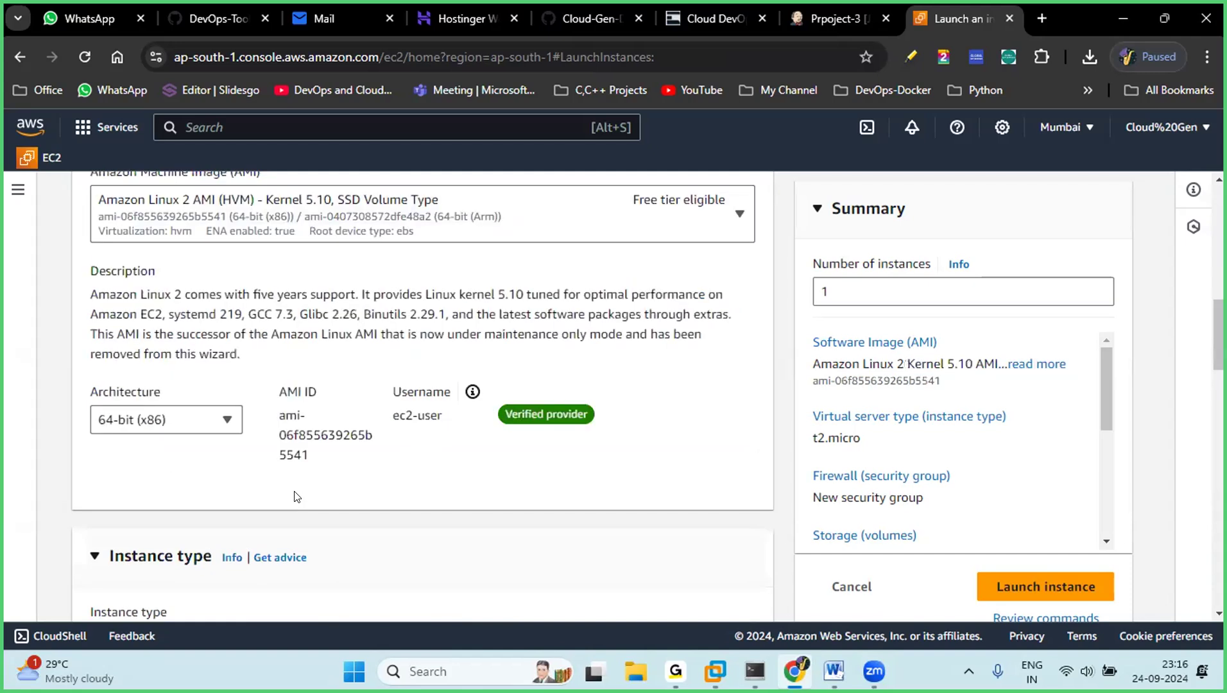
# Step: Review the instance type and look through the existing key pairs without choosing one
pyautogui.scroll(-1, 310, 457)
pyautogui.scroll(-4, 310, 458)
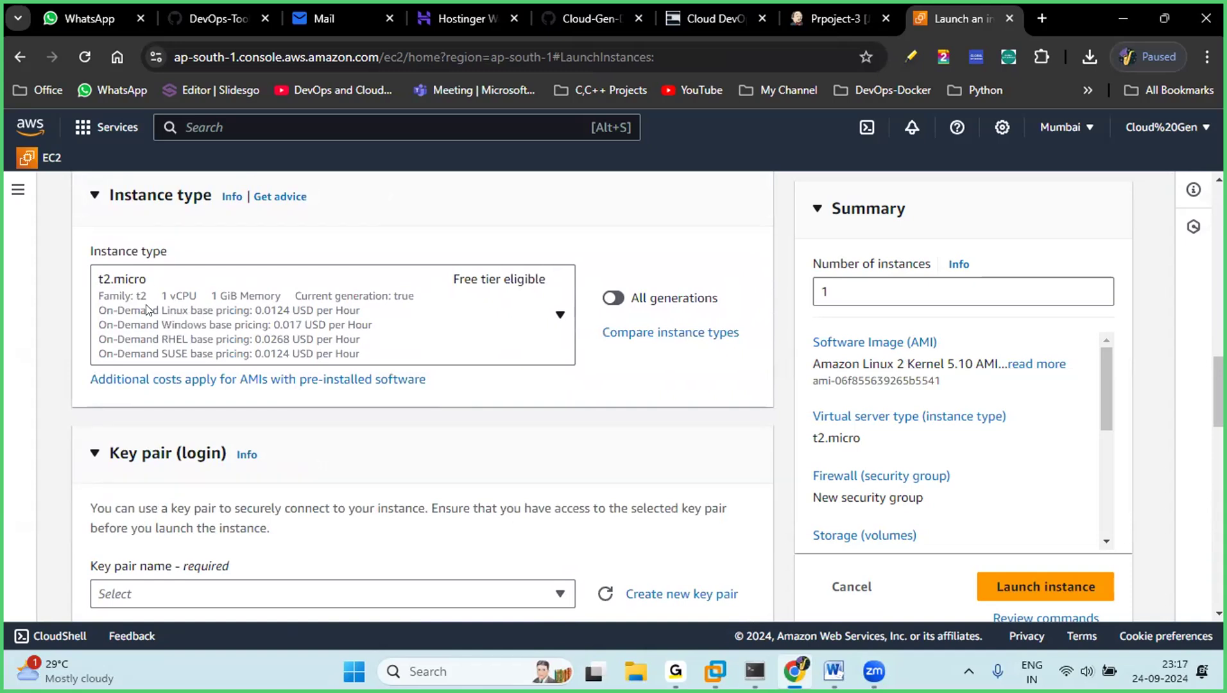
pyautogui.scroll(-3, 384, 454)
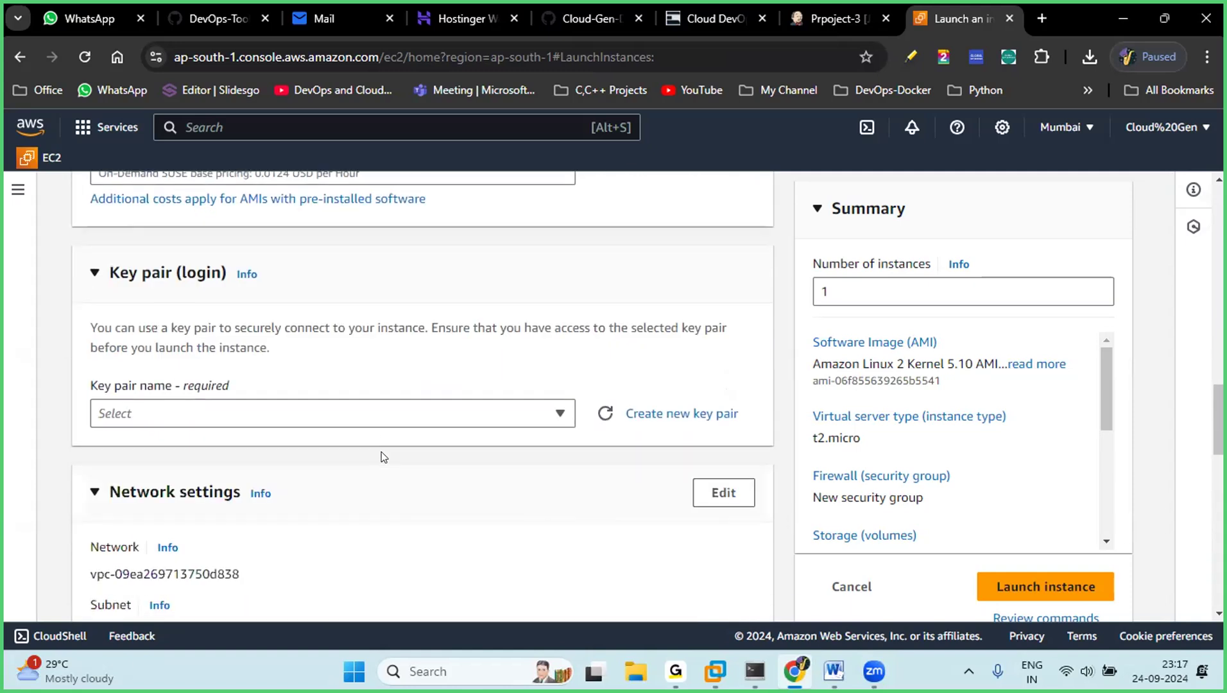
pyautogui.click(279, 416)
pyautogui.scroll(-1, 151, 517)
pyautogui.scroll(-3, 151, 517)
pyautogui.scroll(4, 151, 517)
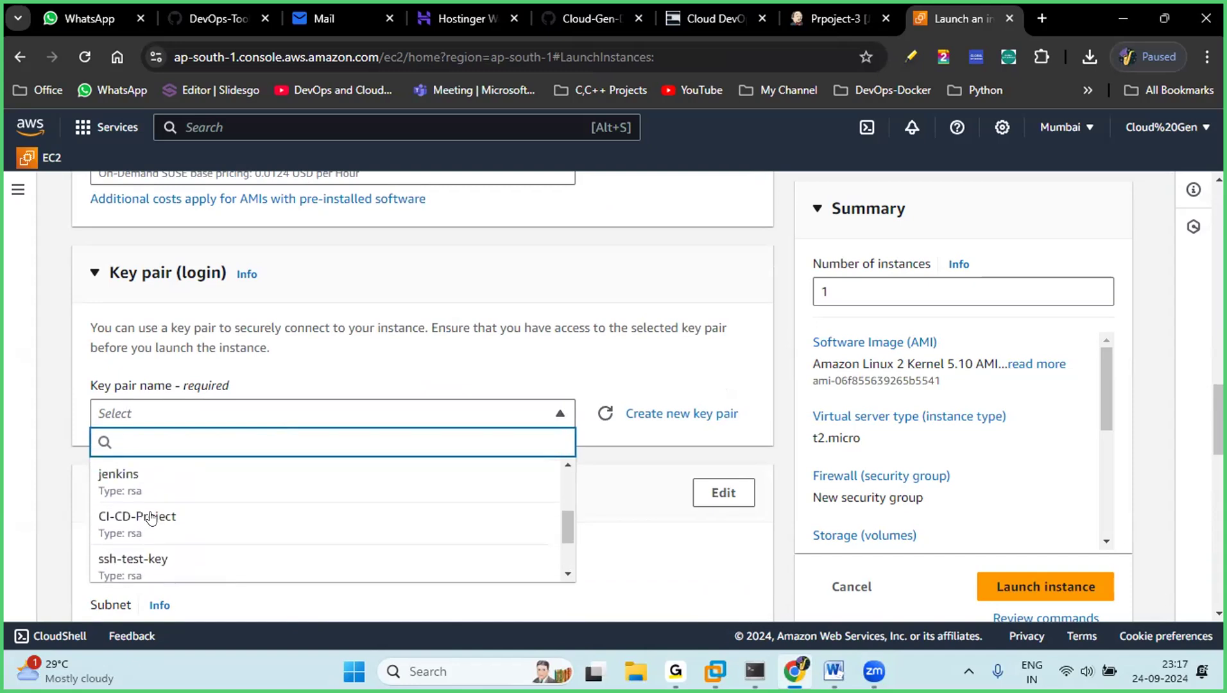
pyautogui.click(322, 367)
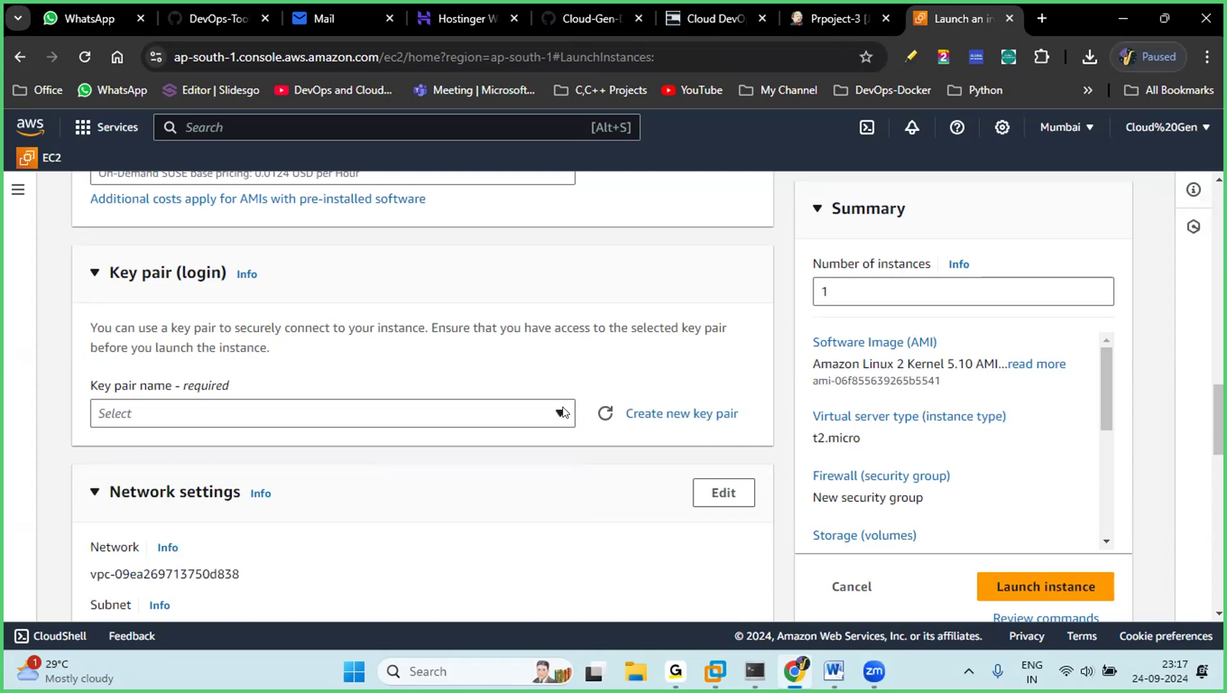
# Step: Create an RSA key pair named DevOps-Jekins-1 in .pem format and save its file in Documents
pyautogui.click(661, 414)
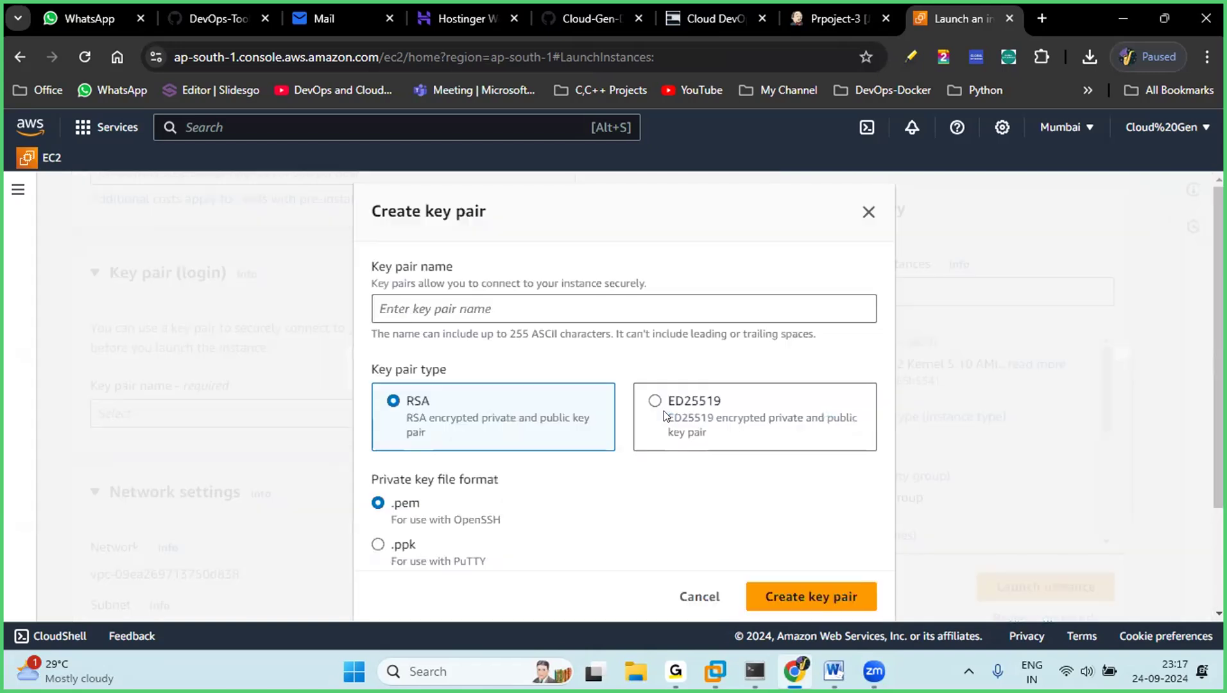
pyautogui.click(620, 311)
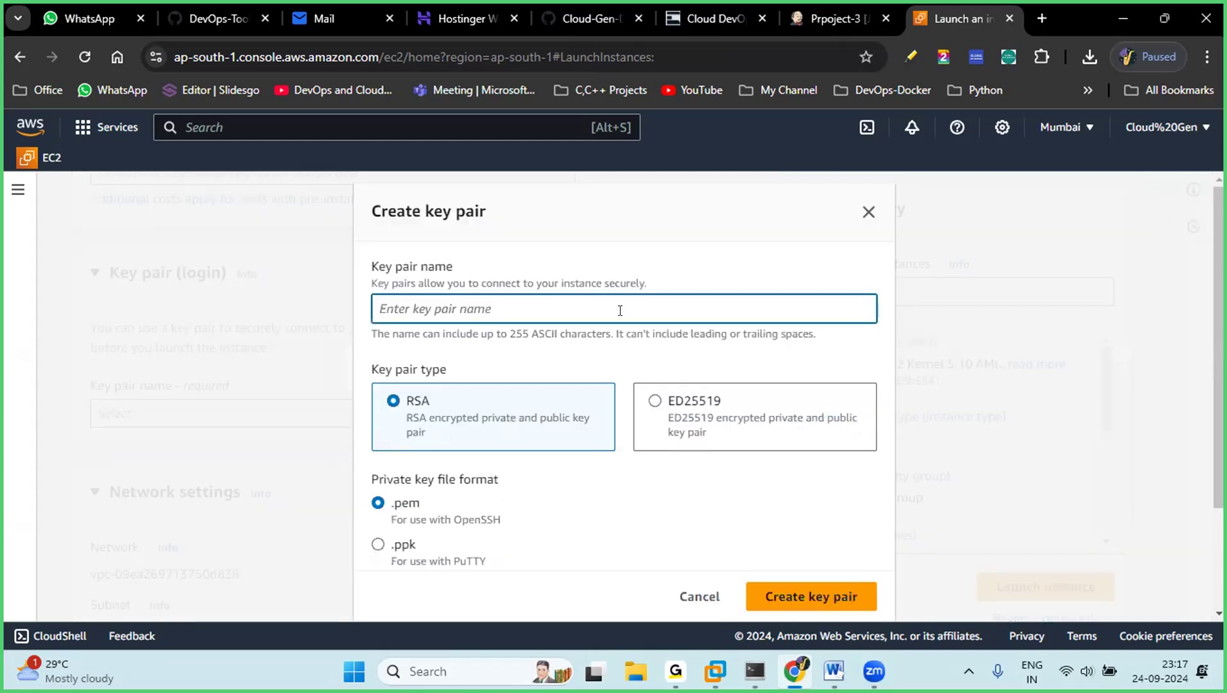
pyautogui.write('DevOPs-')
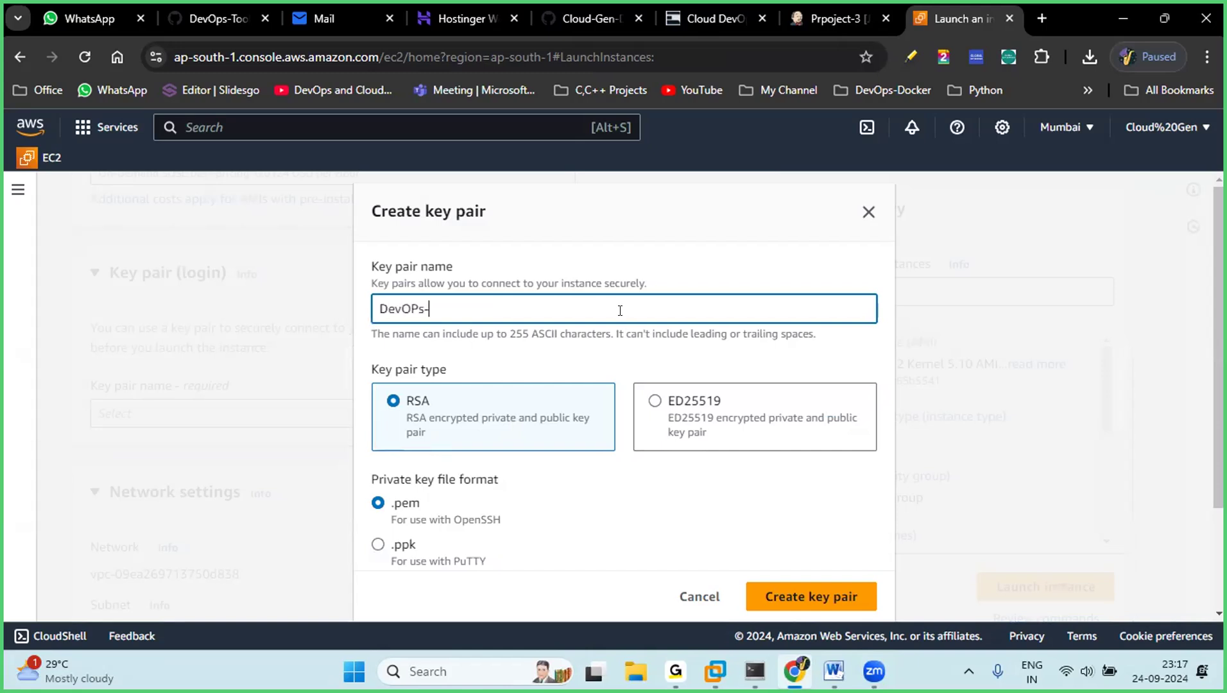
pyautogui.write('Jekins-1')
pyautogui.click(419, 311)
pyautogui.press('BackSpace')
pyautogui.write('p')
pyautogui.click(807, 597)
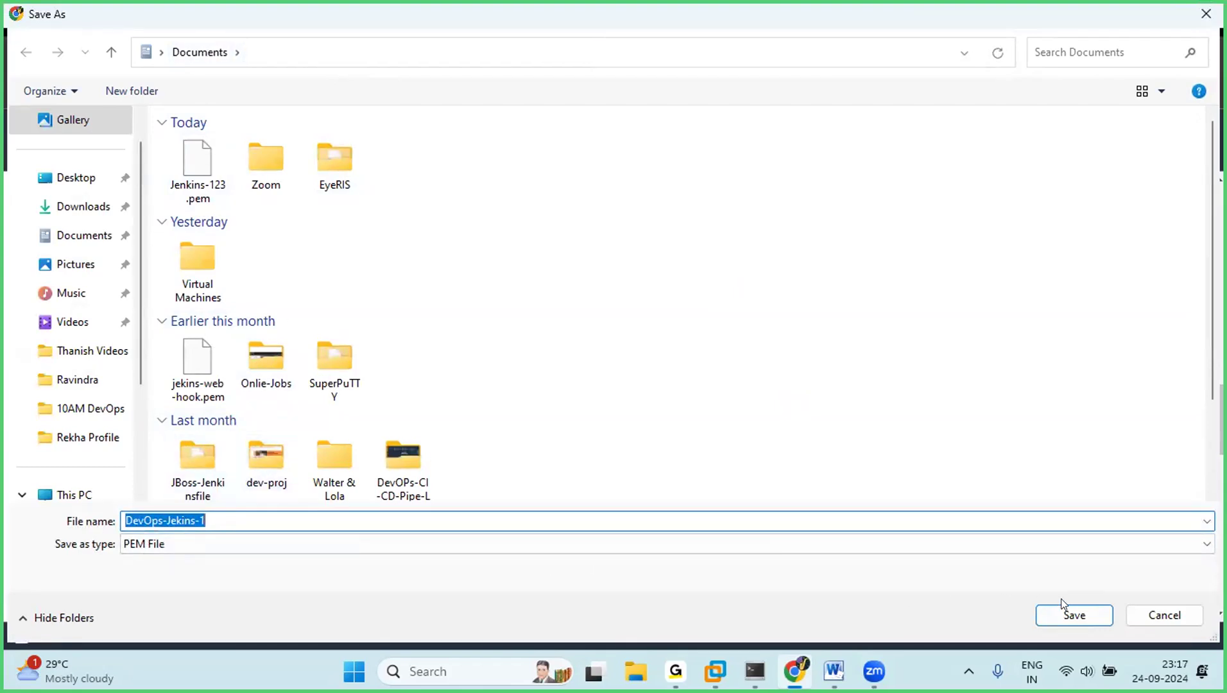
pyautogui.click(1070, 616)
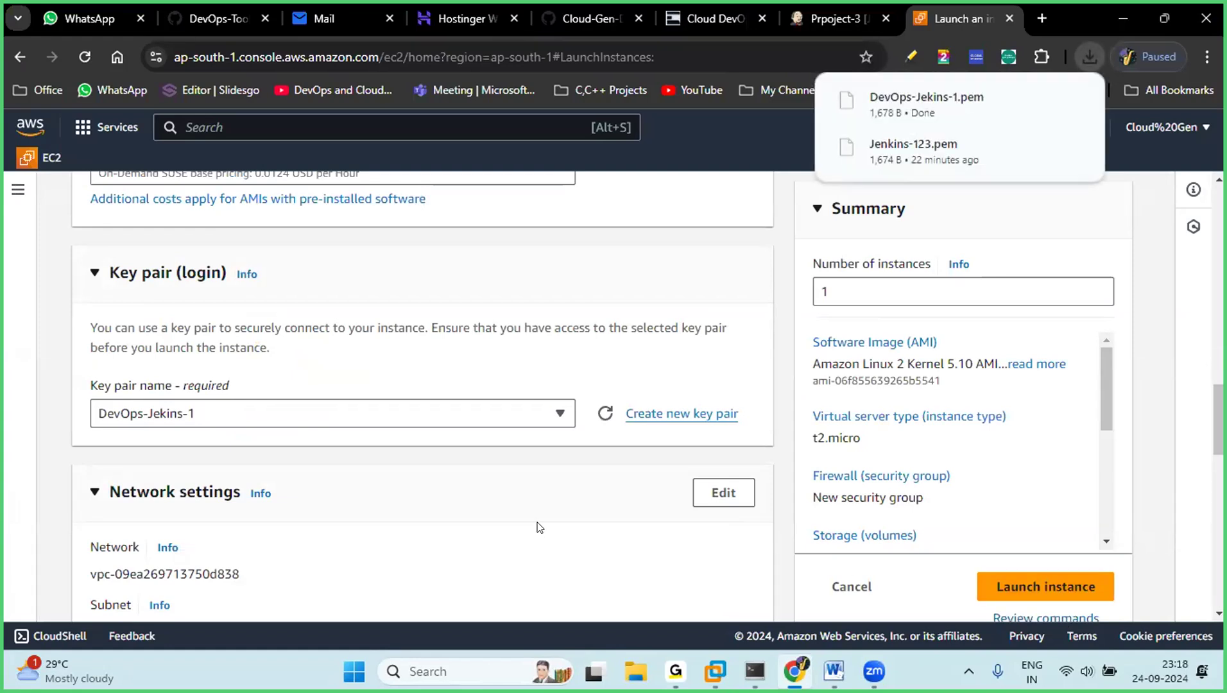
# Step: Open the network settings for editing and review the VPC, subnet and public IP options
pyautogui.scroll(-1, 539, 527)
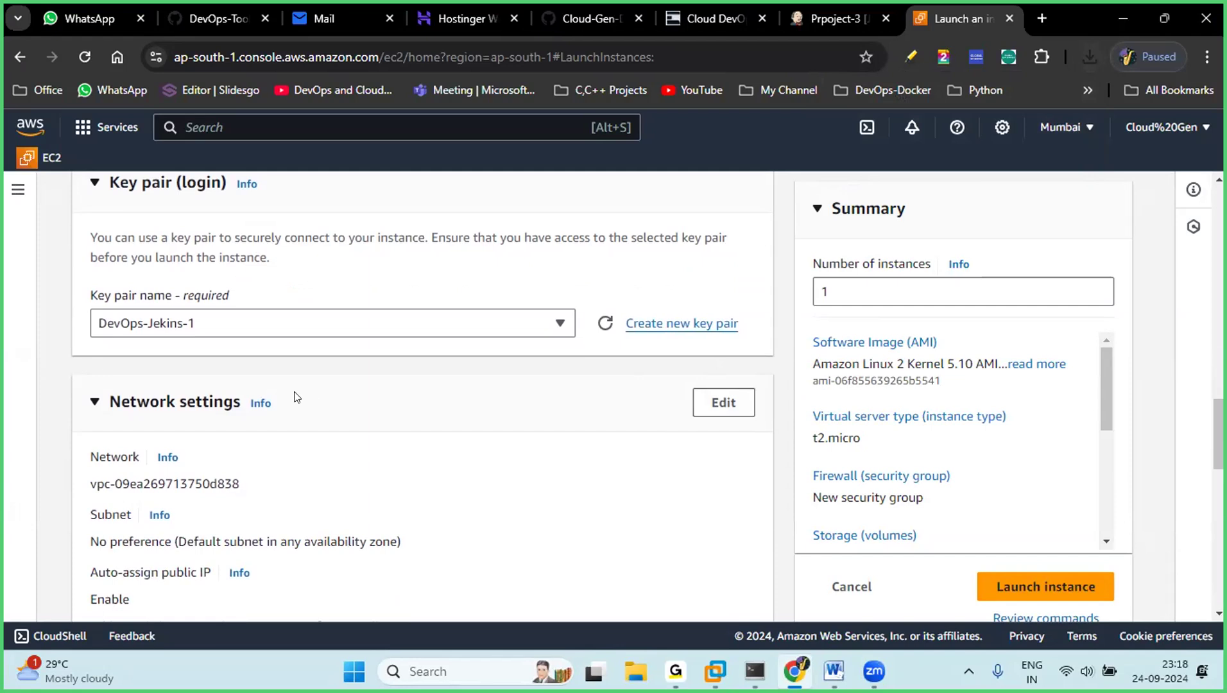
pyautogui.click(719, 404)
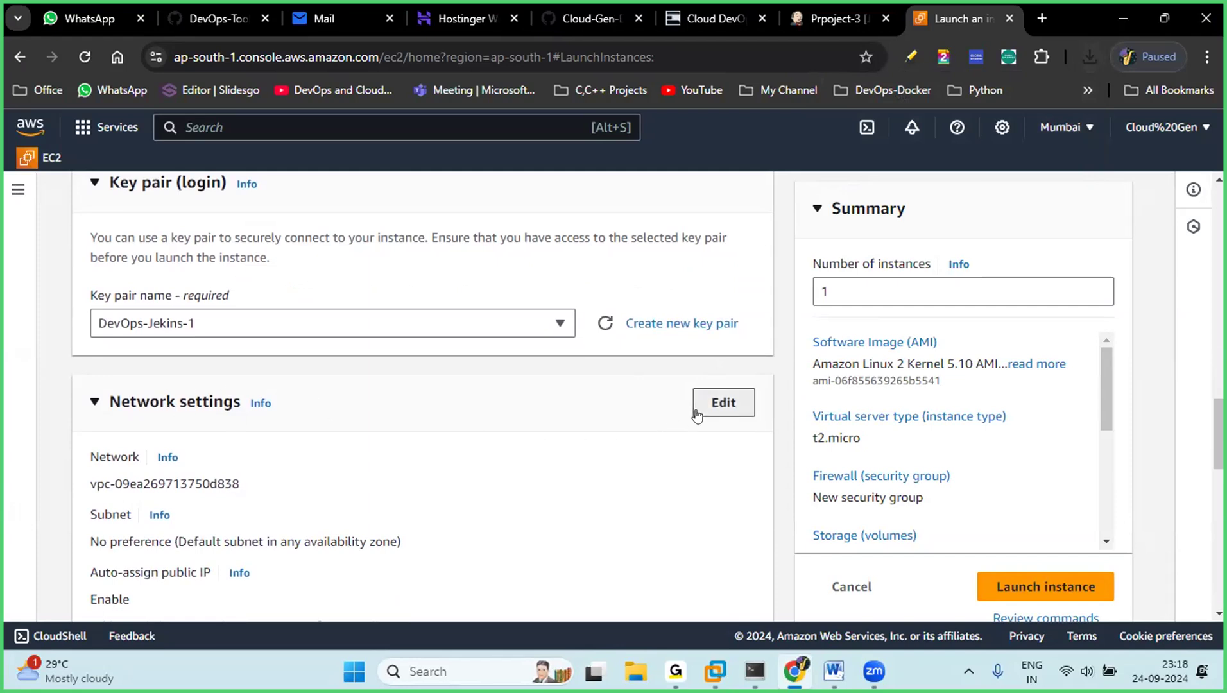
pyautogui.scroll(-1, 698, 414)
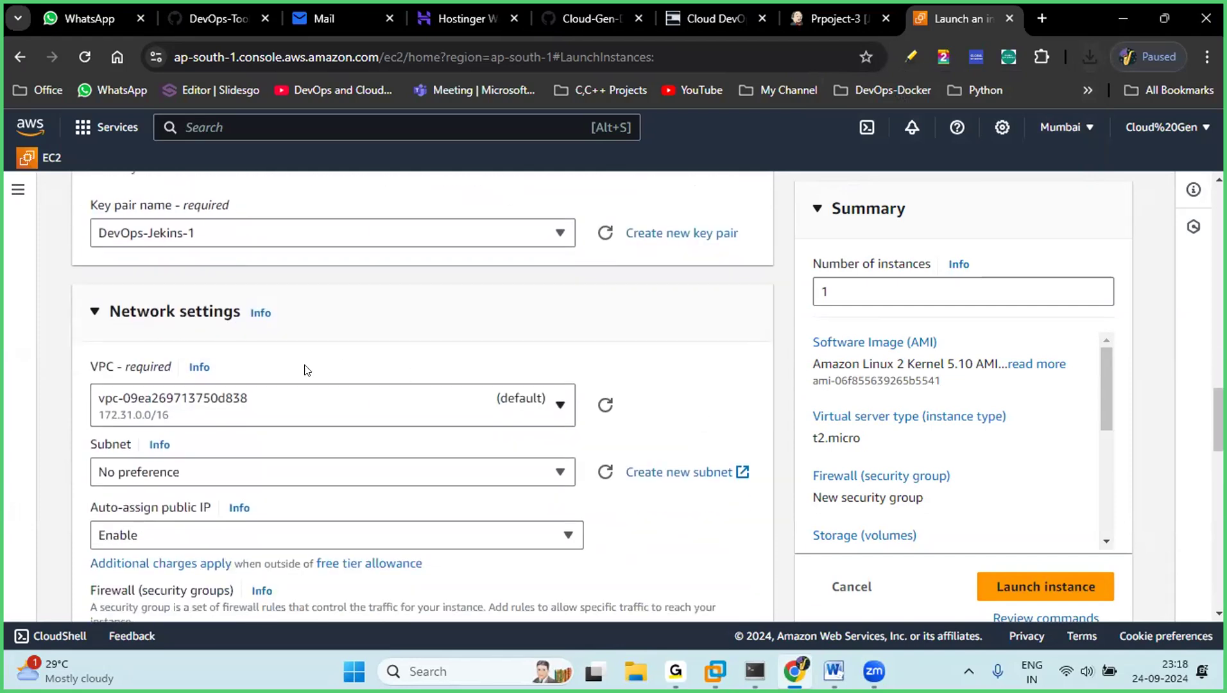
pyautogui.scroll(-1, 256, 405)
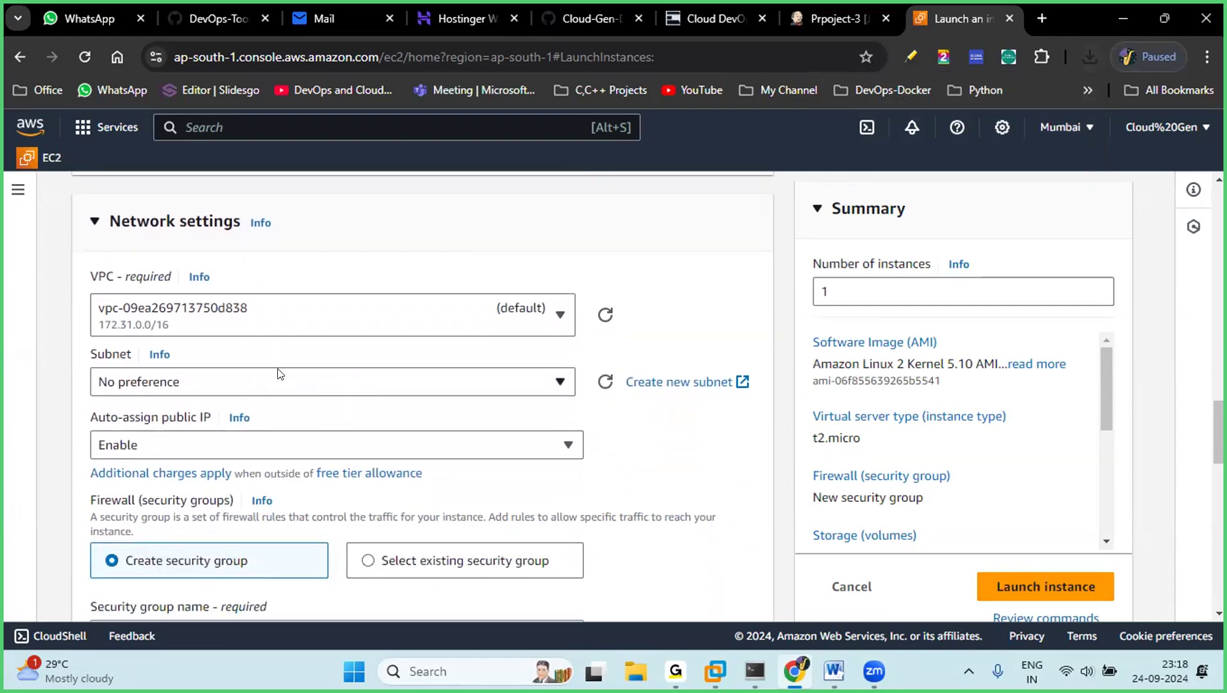
pyautogui.scroll(-1, 279, 374)
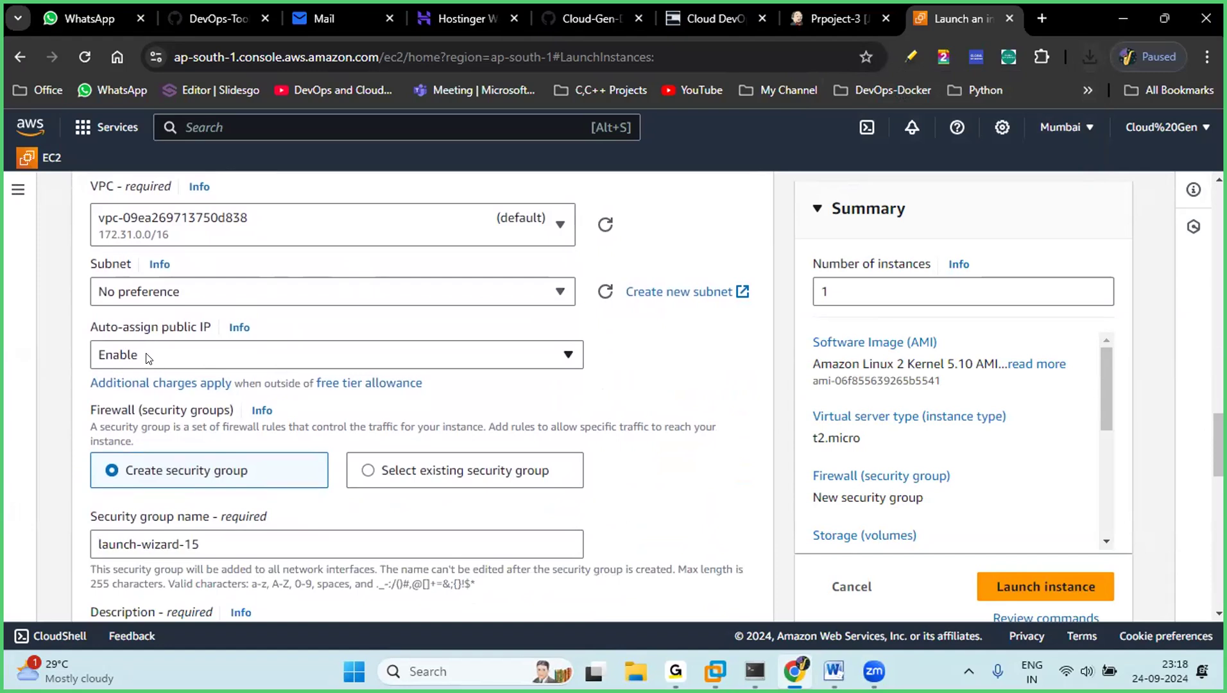
# Step: Name the new security group Cloud-Gen
pyautogui.scroll(-2, 147, 357)
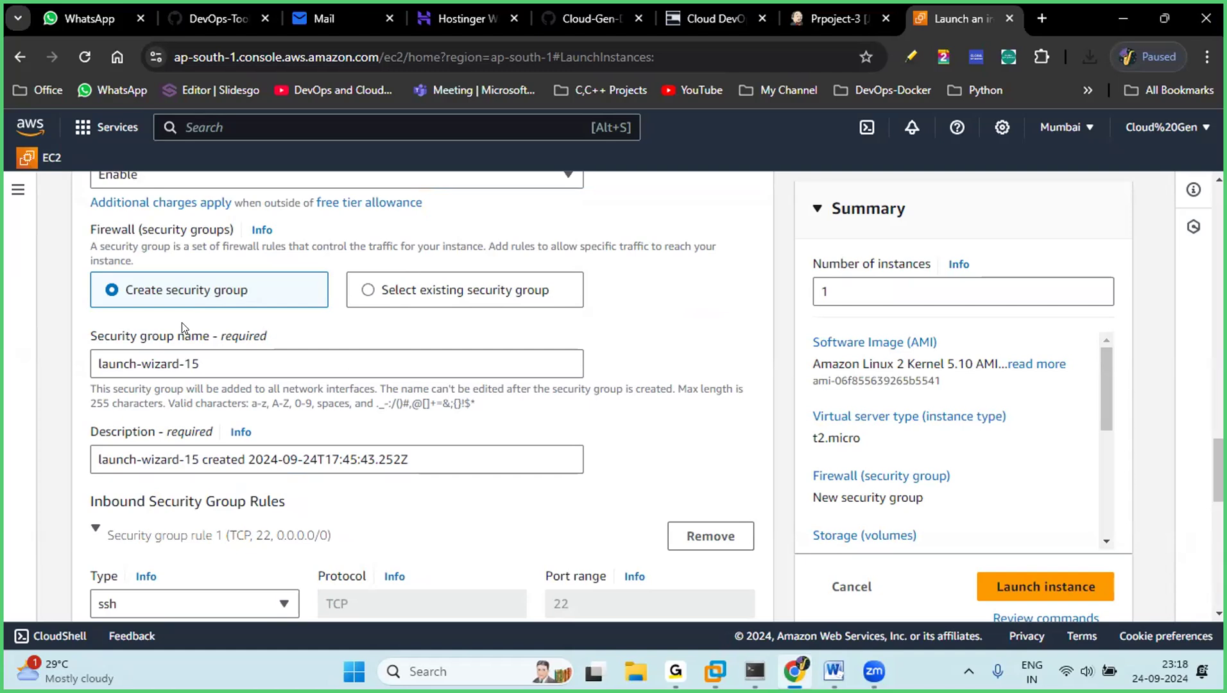
pyautogui.scroll(-3, 370, 405)
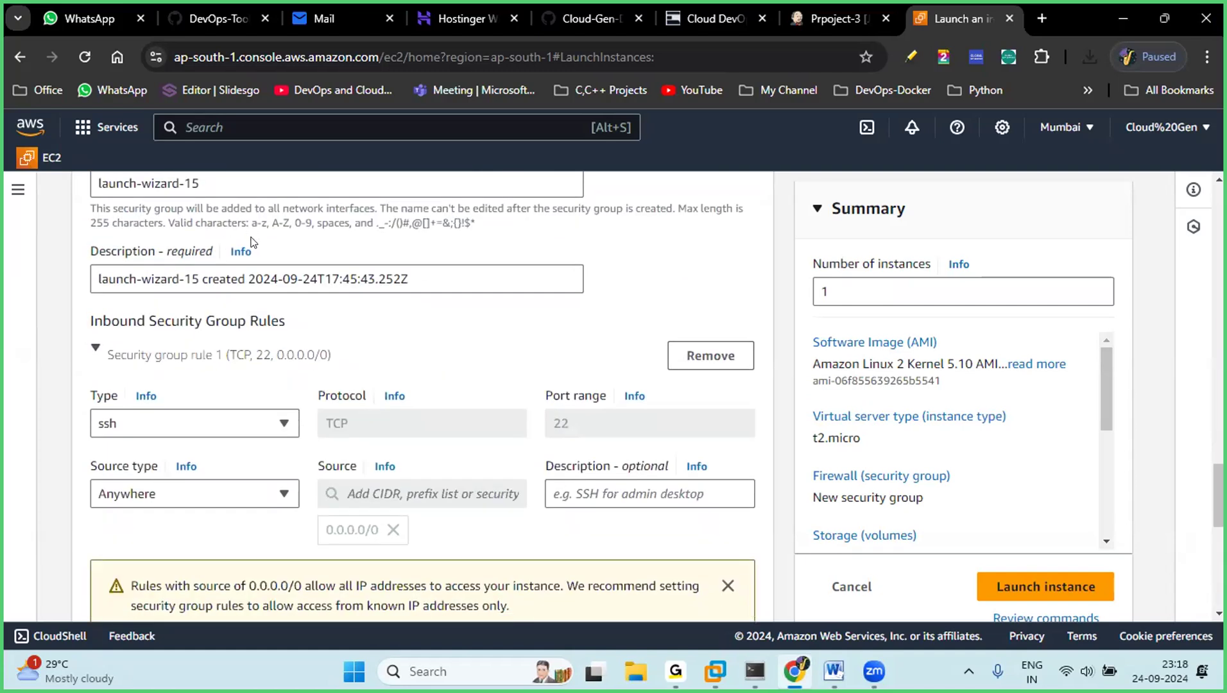
pyautogui.scroll(2, 252, 243)
pyautogui.moveTo(246, 273); pyautogui.dragTo(79, 275)
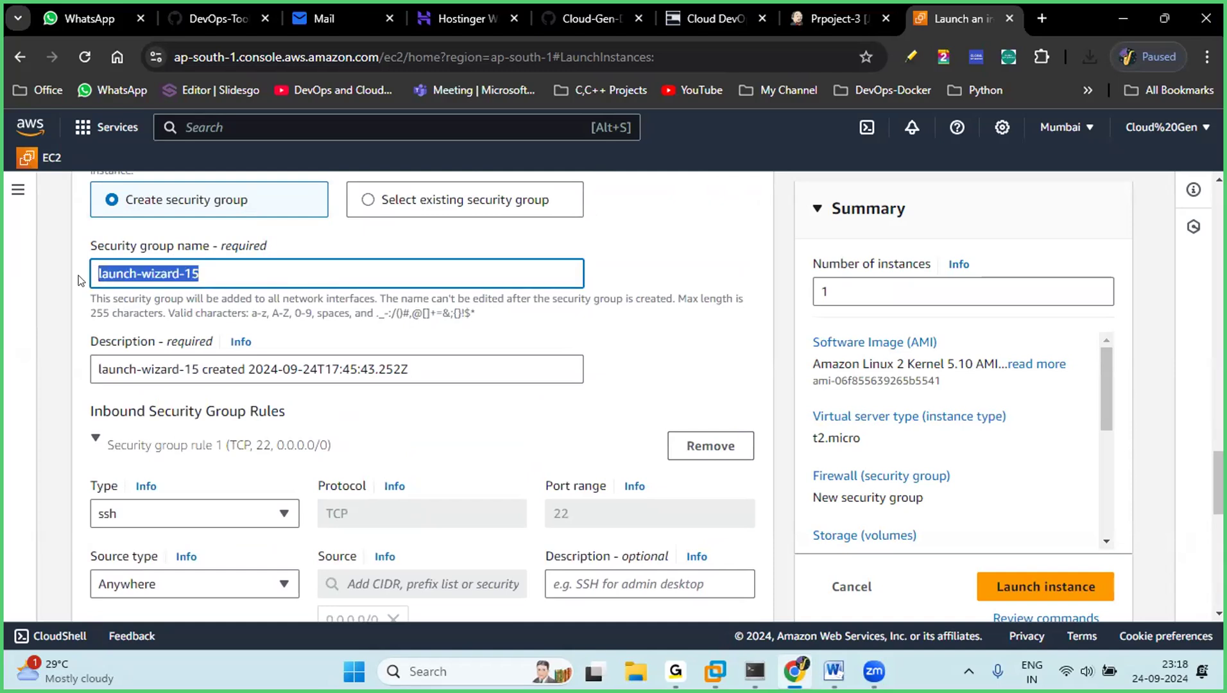
pyautogui.write('Cloud')
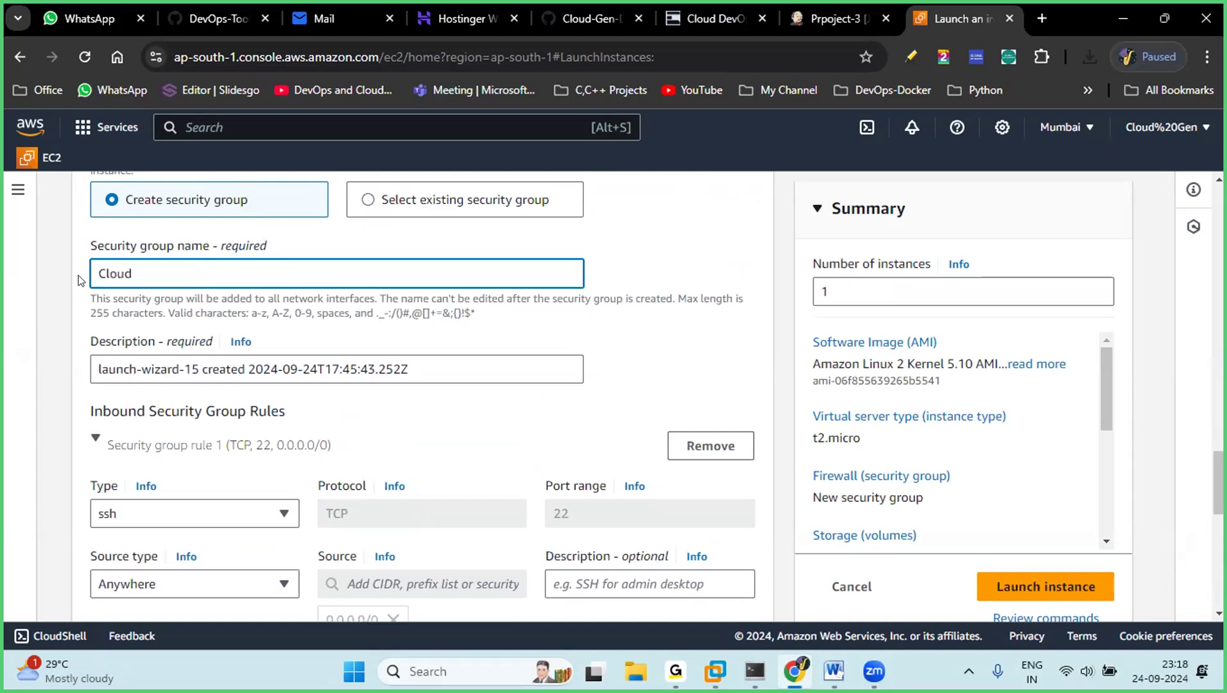
pyautogui.write('-Gen')
pyautogui.click(340, 410)
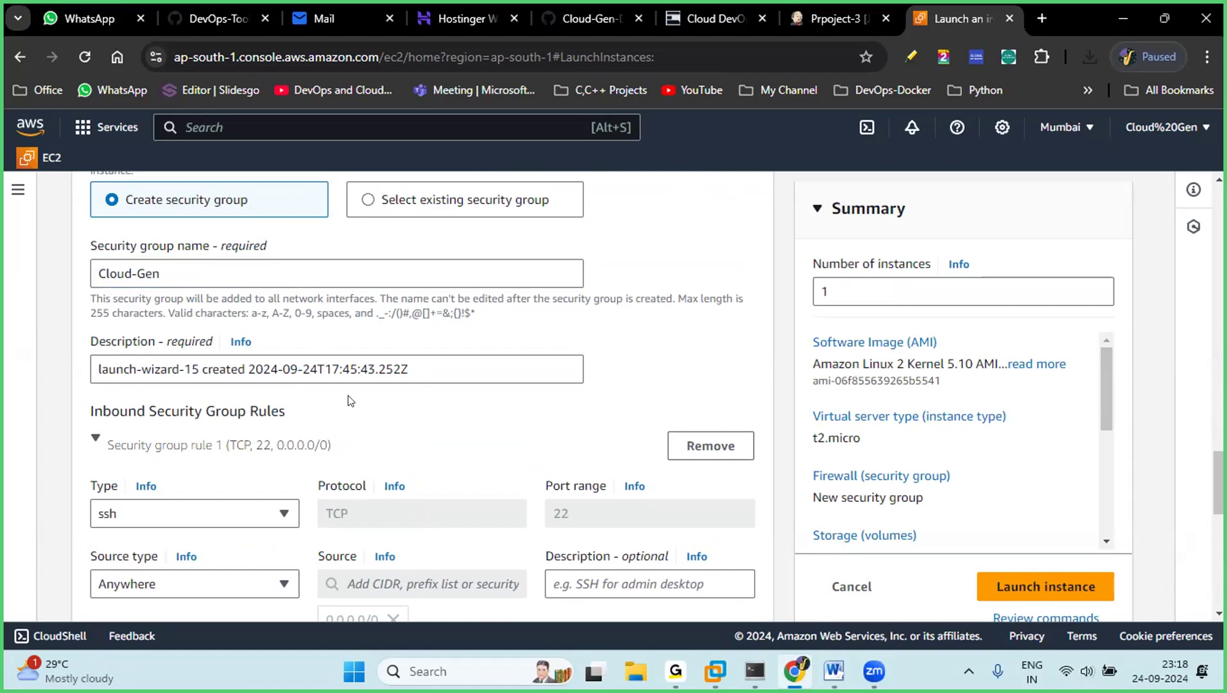
pyautogui.scroll(-4, 352, 391)
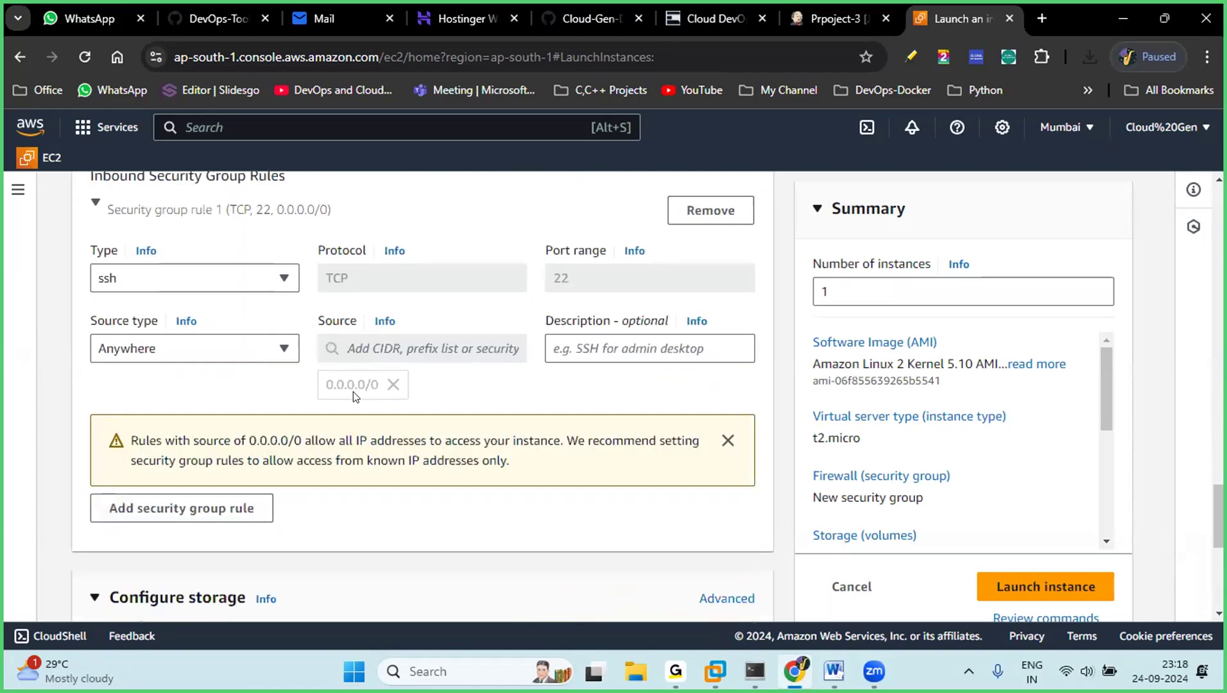
pyautogui.scroll(1, 353, 391)
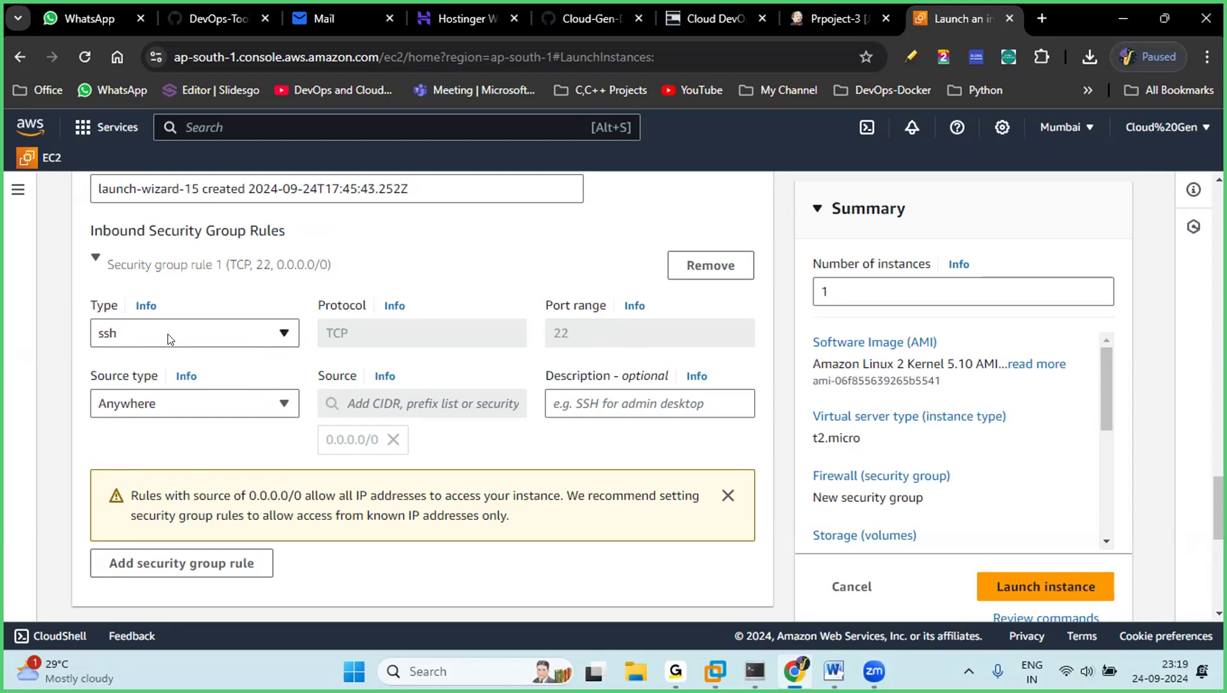
pyautogui.click(140, 564)
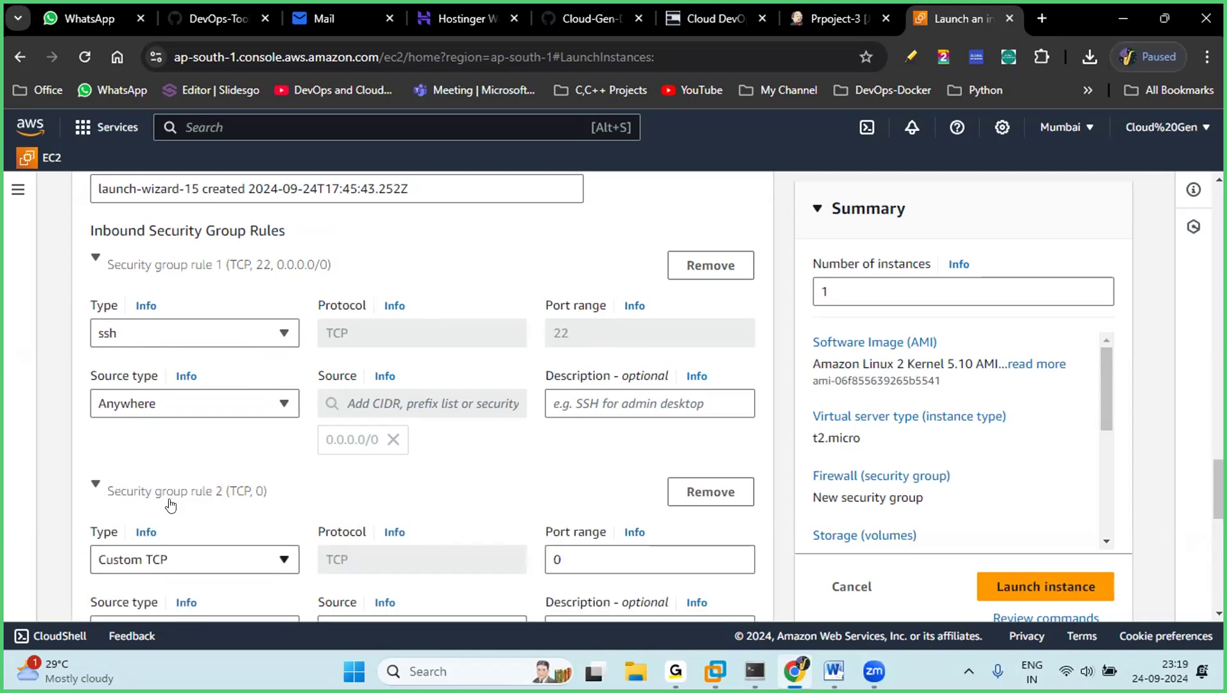
pyautogui.scroll(-3, 170, 503)
pyautogui.click(173, 383)
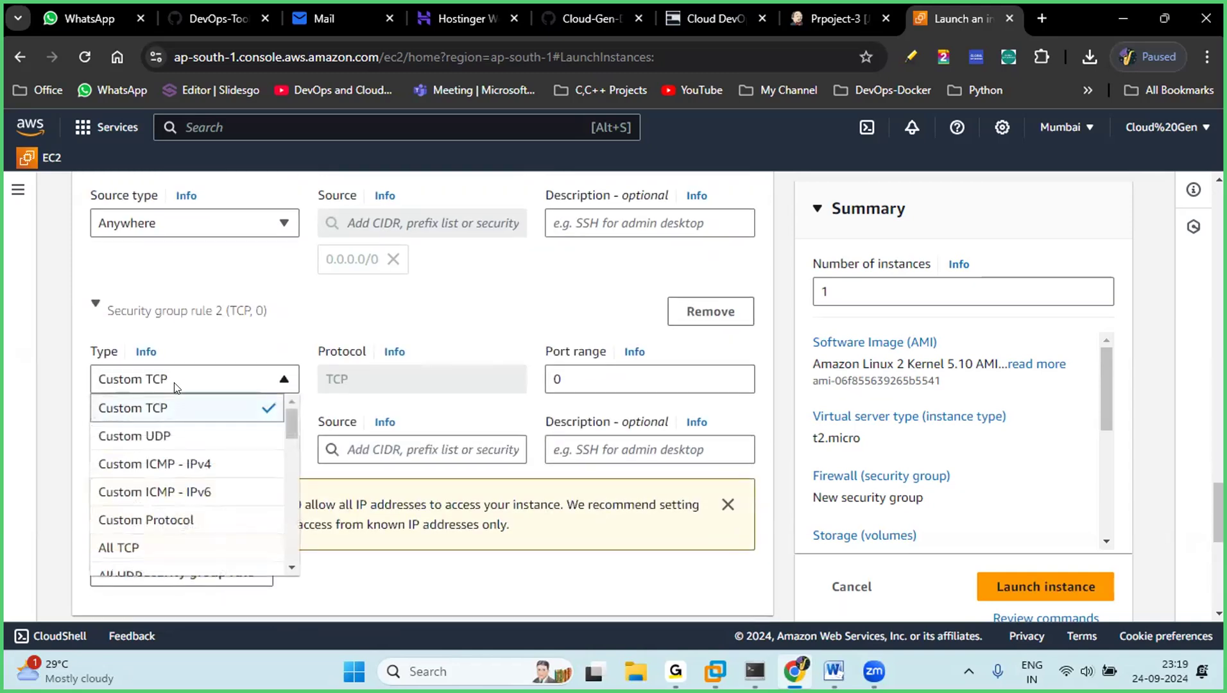
pyautogui.scroll(-1, 178, 442)
pyautogui.scroll(-1, 179, 446)
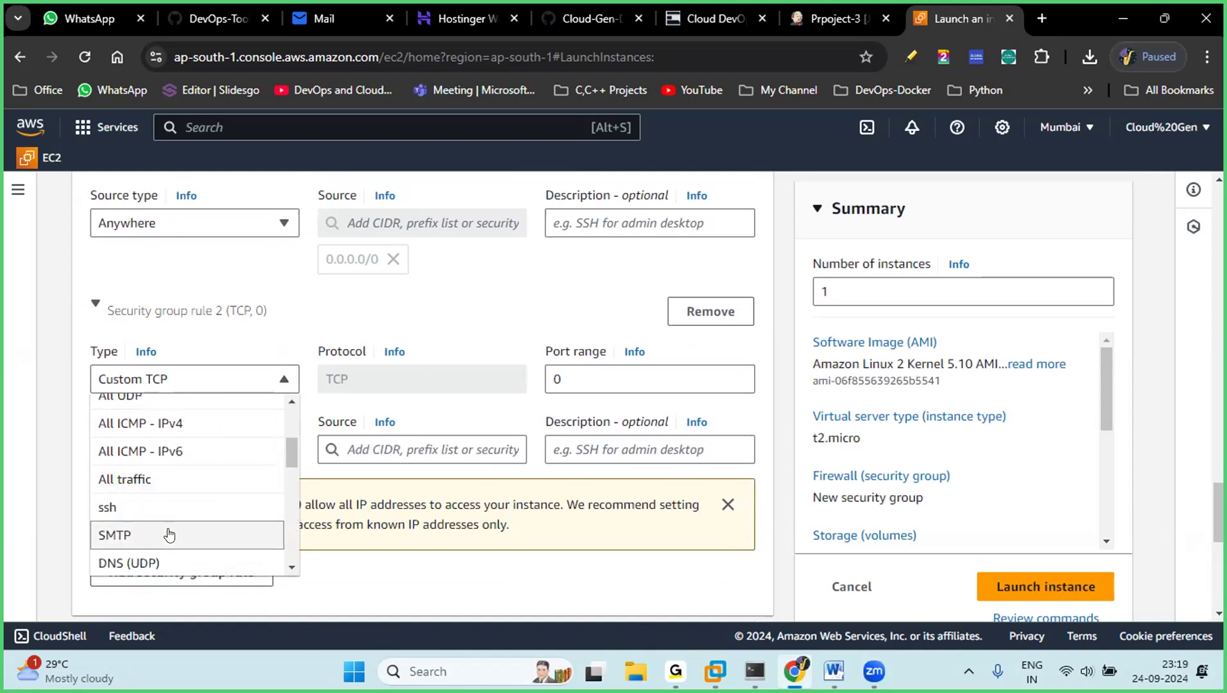
pyautogui.scroll(1, 168, 505)
pyautogui.scroll(1, 172, 488)
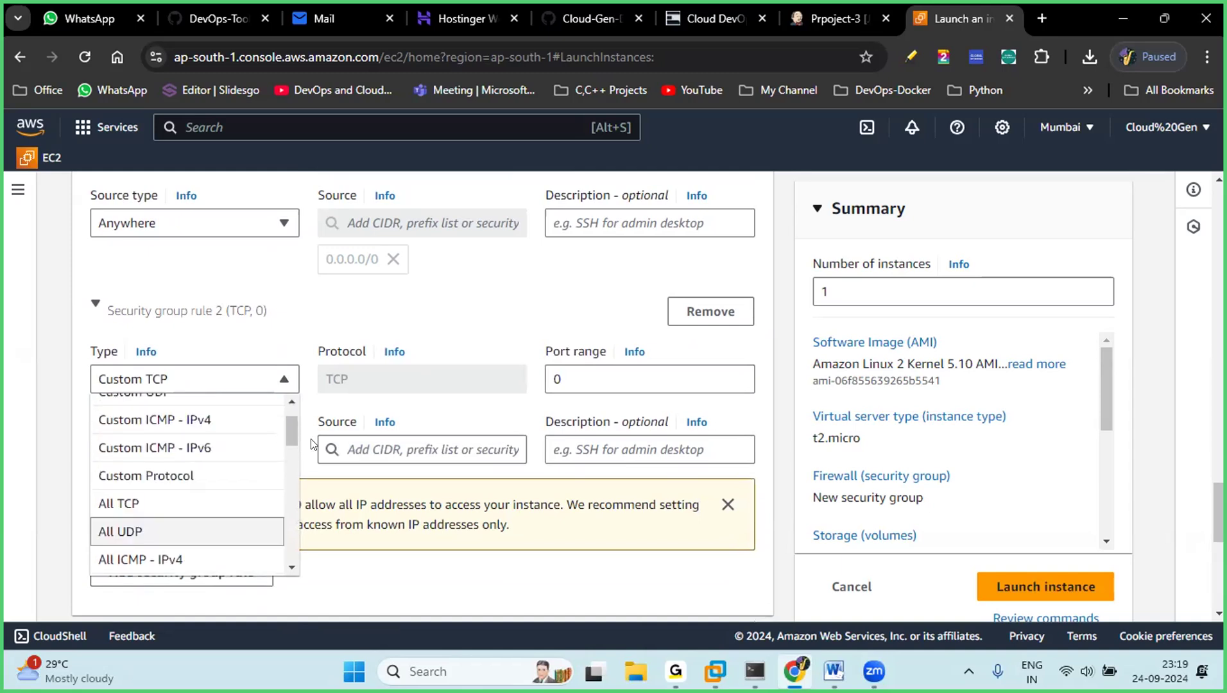
pyautogui.click(512, 311)
pyautogui.click(705, 320)
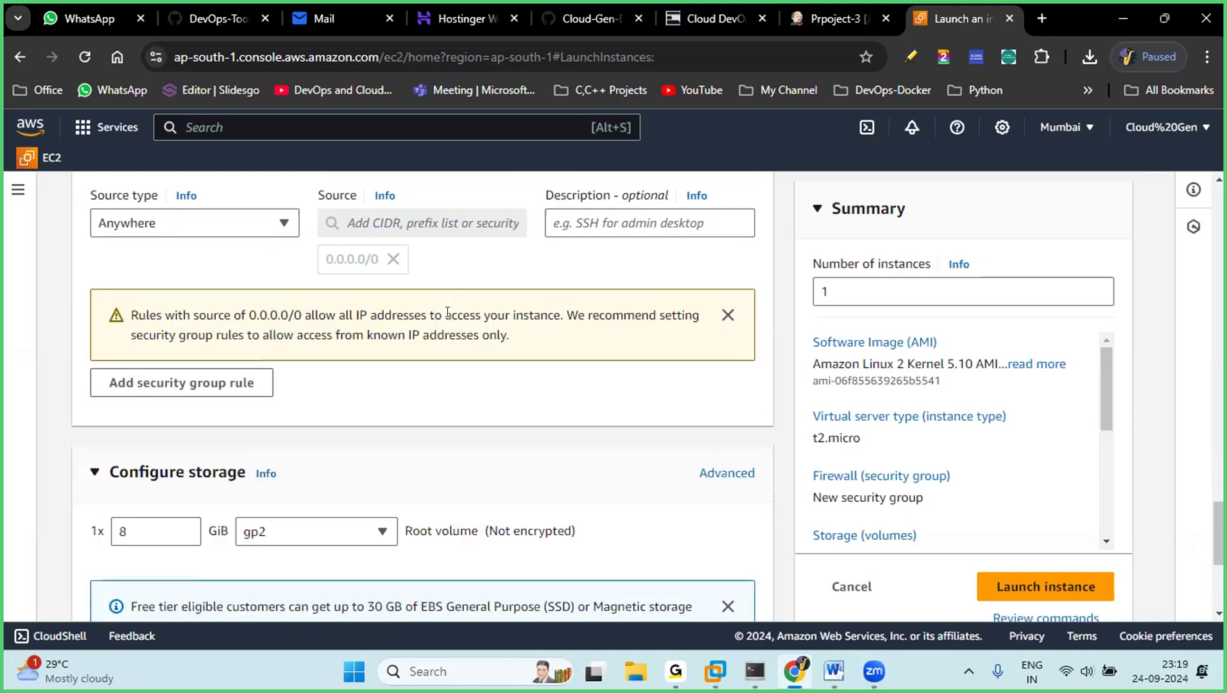
# Step: Set the type of inbound security group rule 1 to All traffic and dismiss the open-source warning
pyautogui.scroll(3, 279, 377)
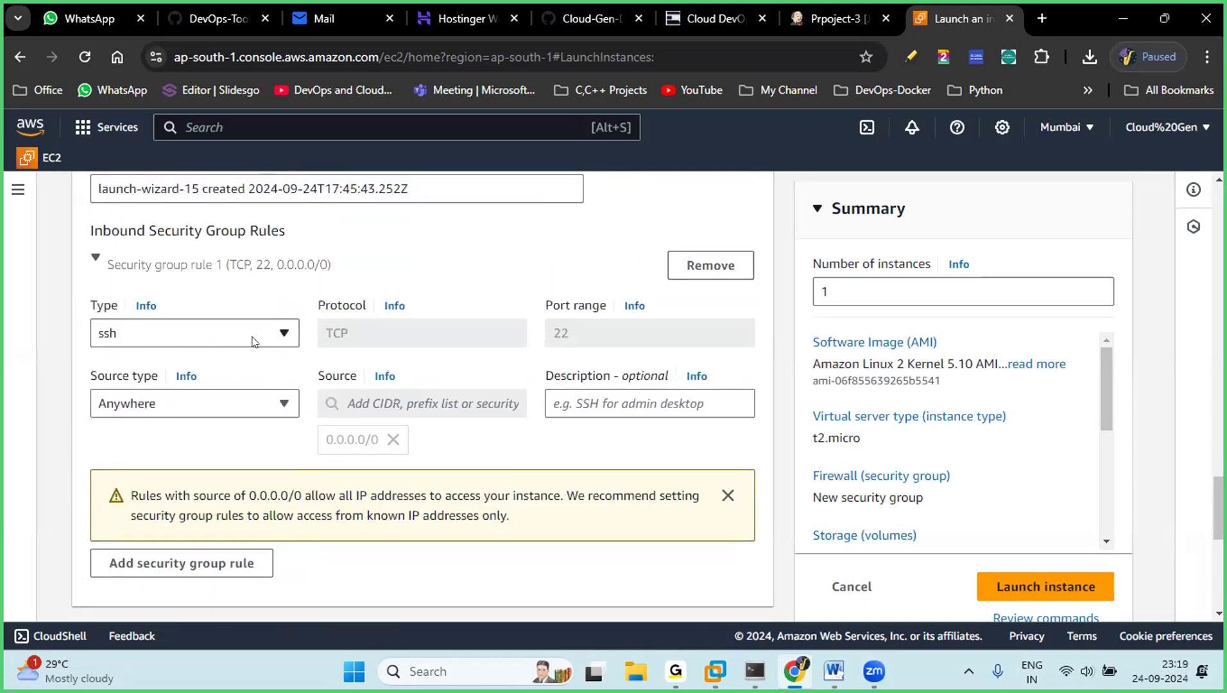
pyautogui.click(282, 334)
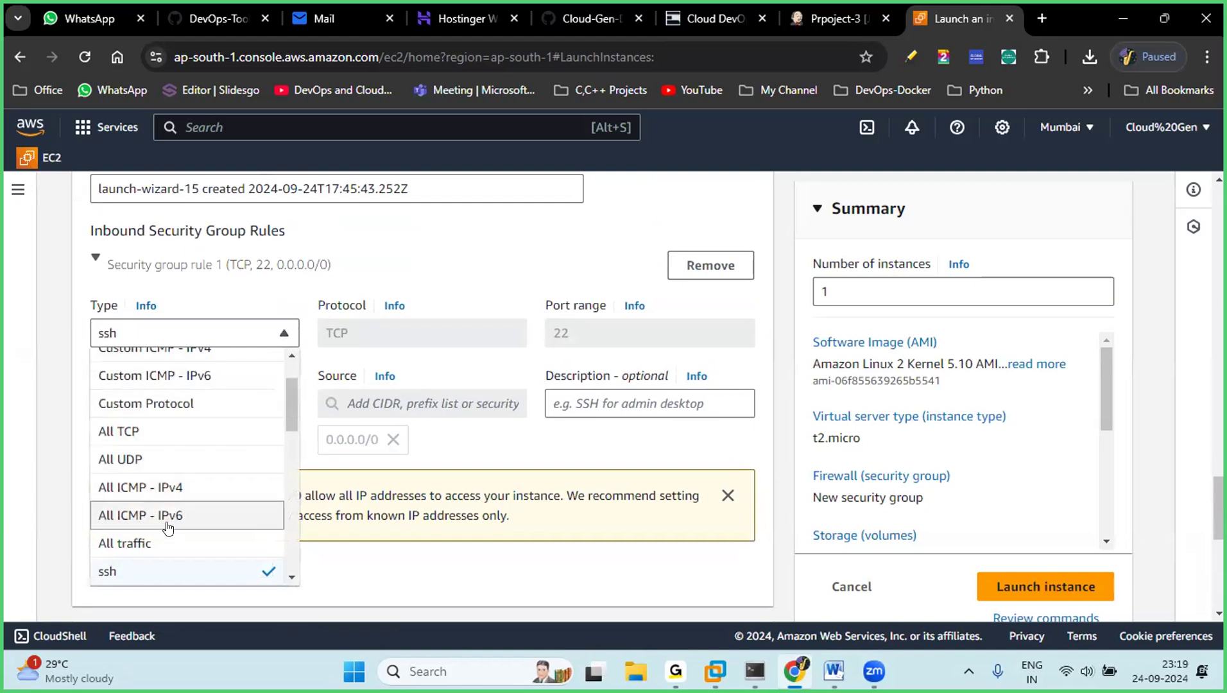
pyautogui.click(153, 543)
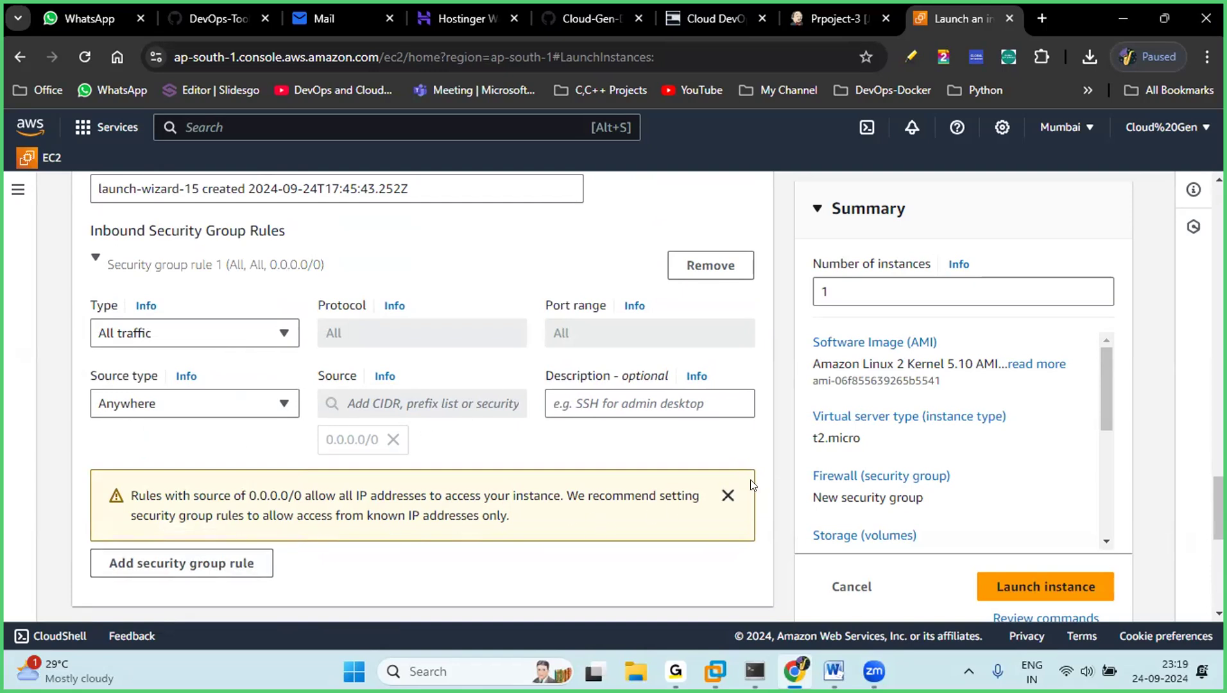
pyautogui.click(728, 495)
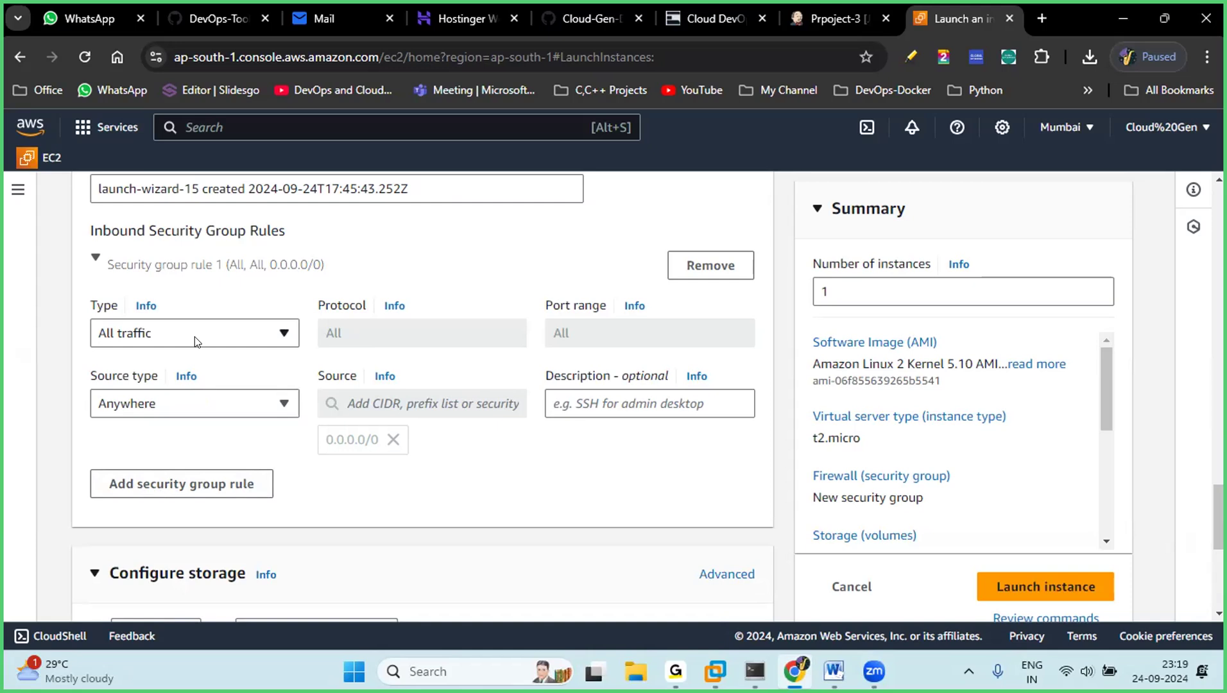
# Step: Review the inbound rule's source and the root volume settings in the storage configuration
pyautogui.scroll(-1, 195, 342)
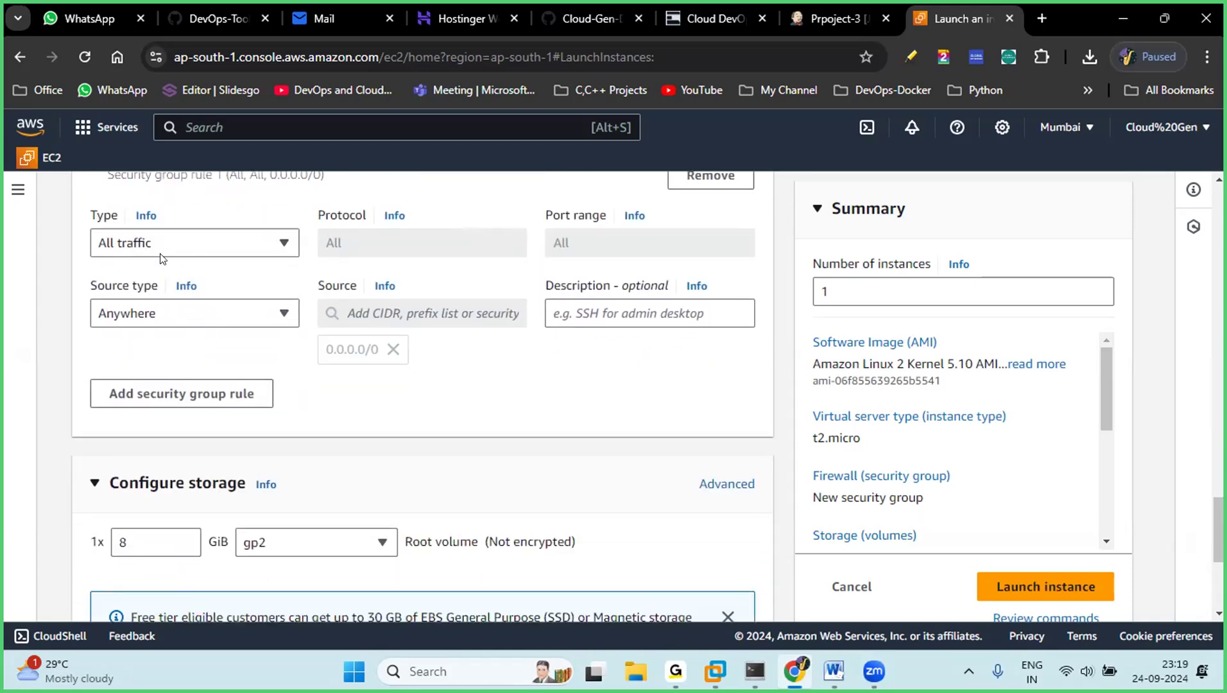
pyautogui.scroll(-1, 241, 371)
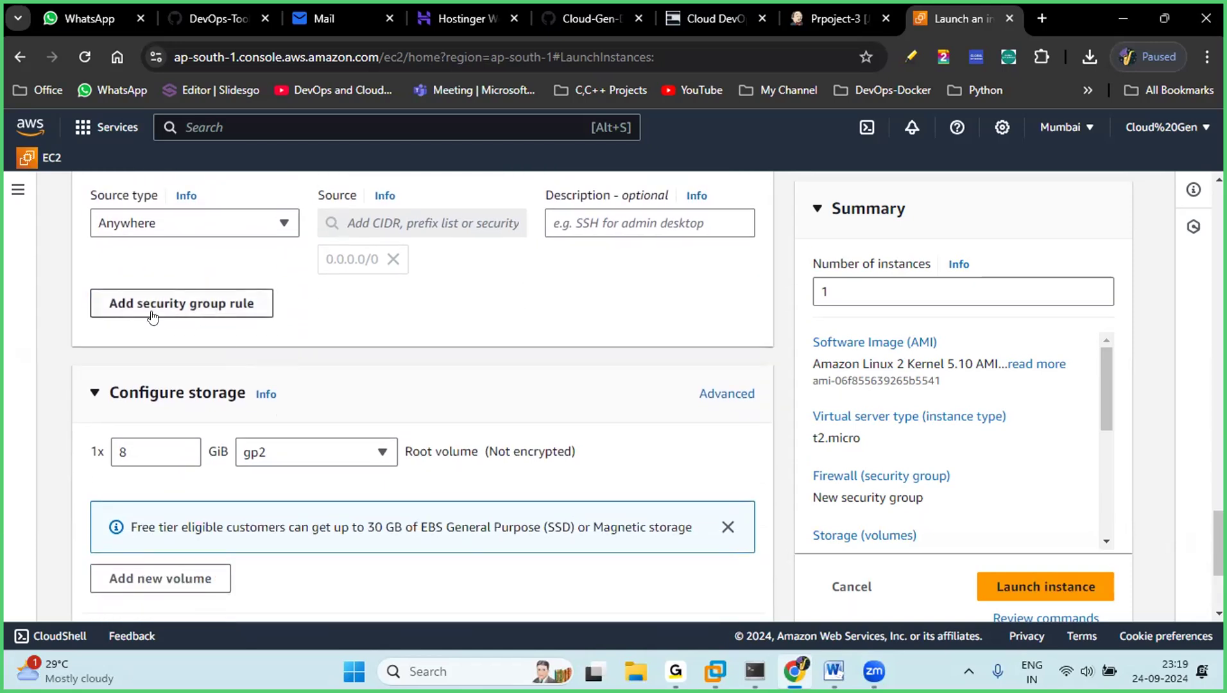
pyautogui.scroll(-1, 154, 318)
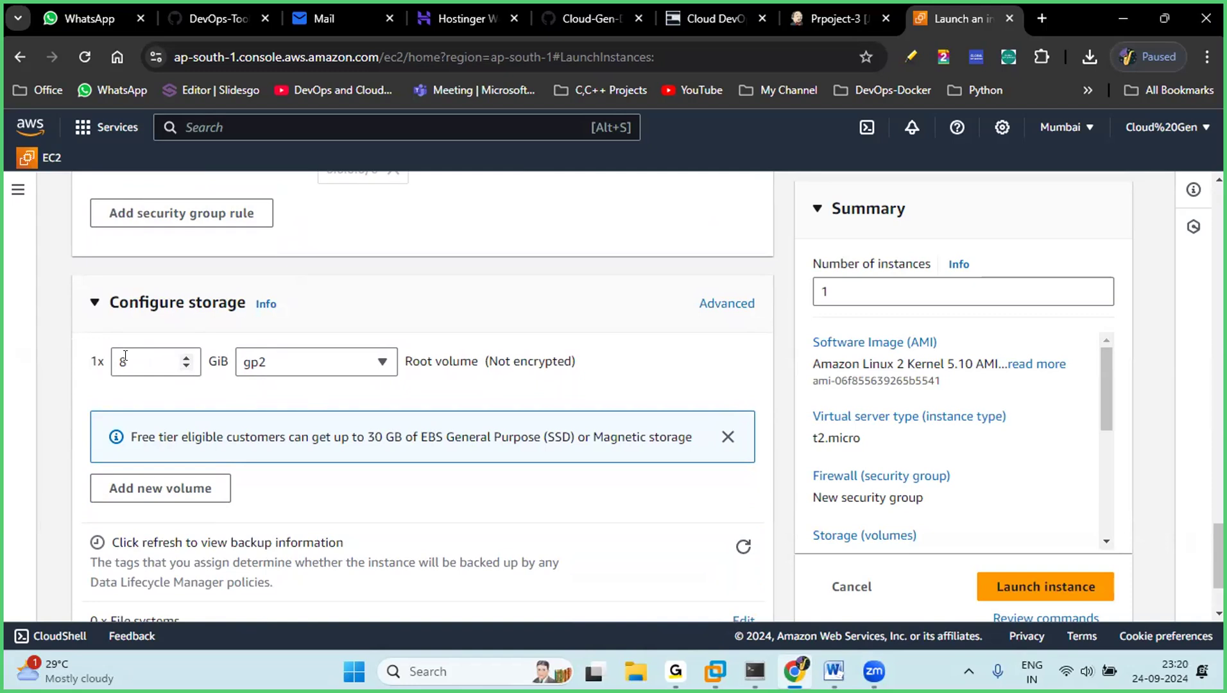
pyautogui.scroll(-1, 175, 411)
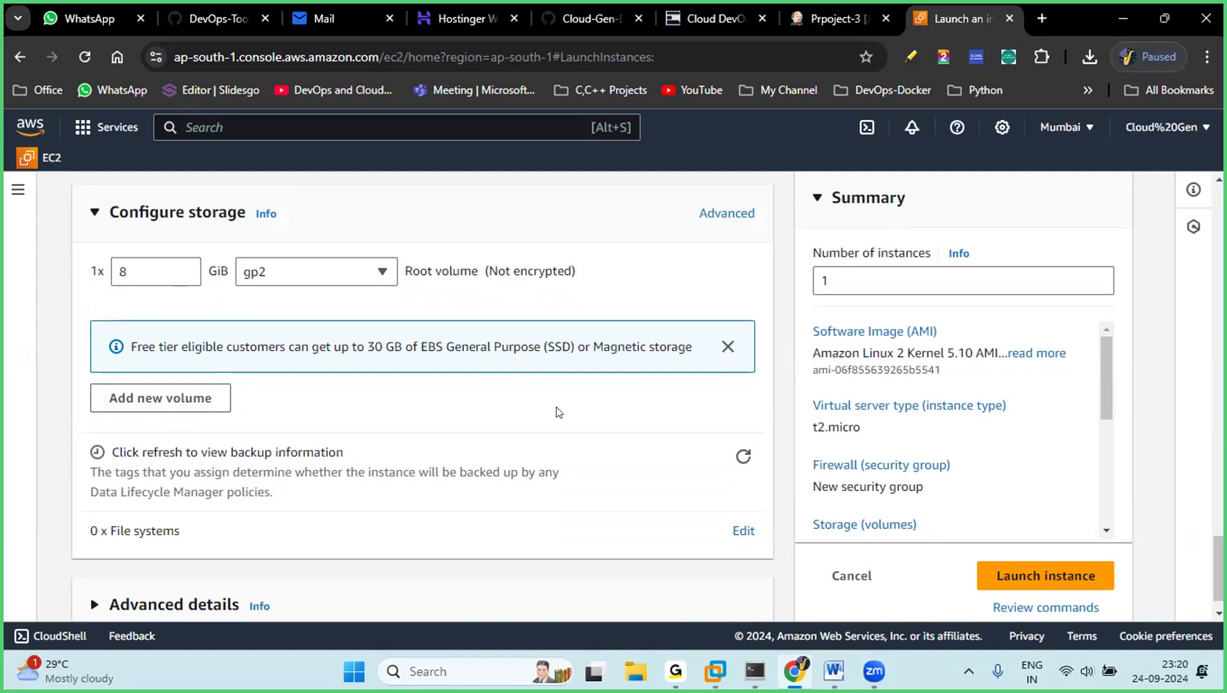
pyautogui.scroll(-1, 565, 411)
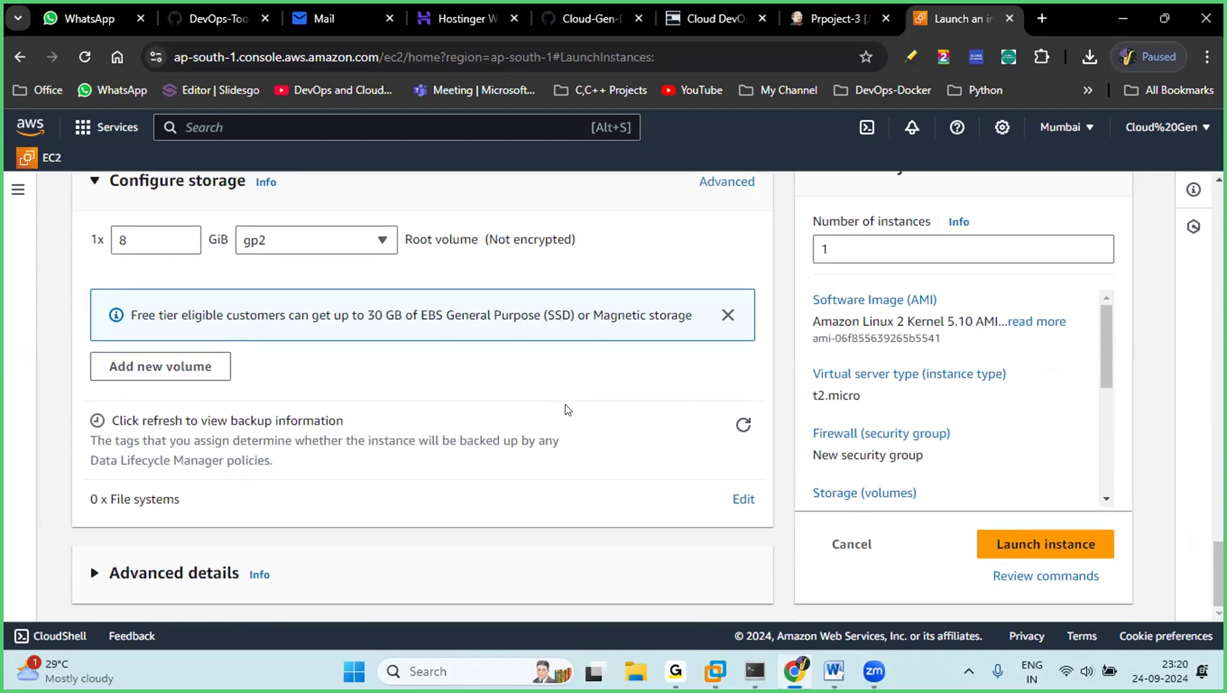
pyautogui.scroll(1, 991, 363)
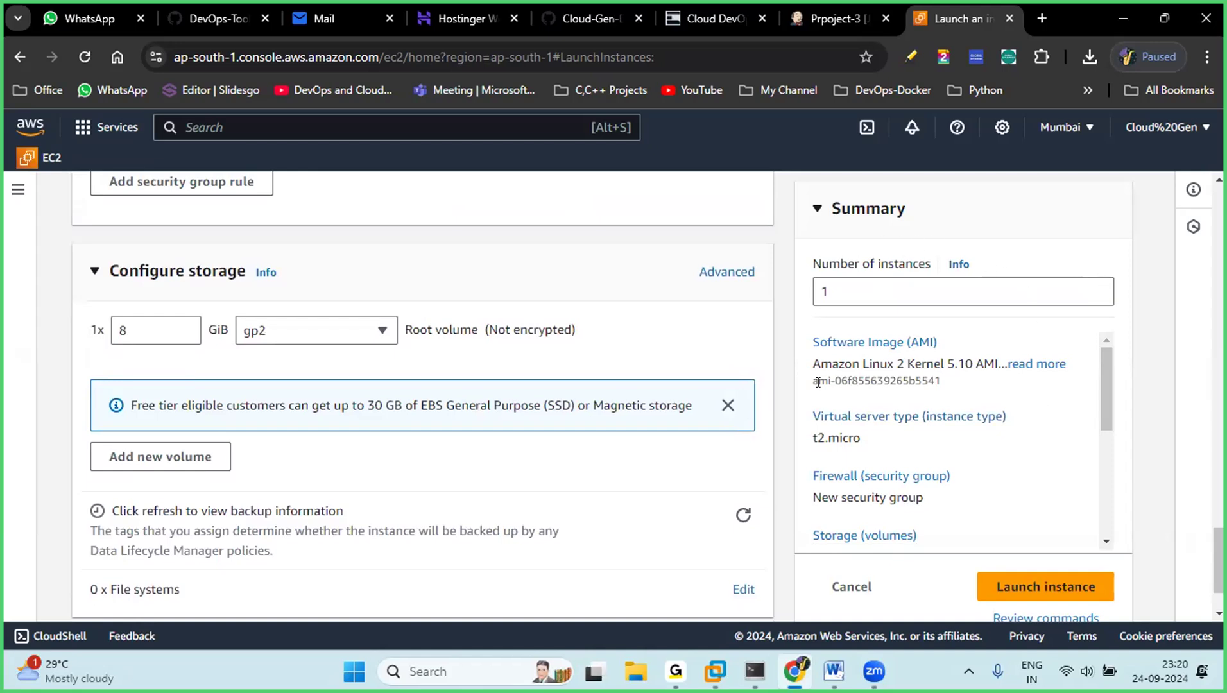
pyautogui.moveTo(834, 290); pyautogui.dragTo(794, 299)
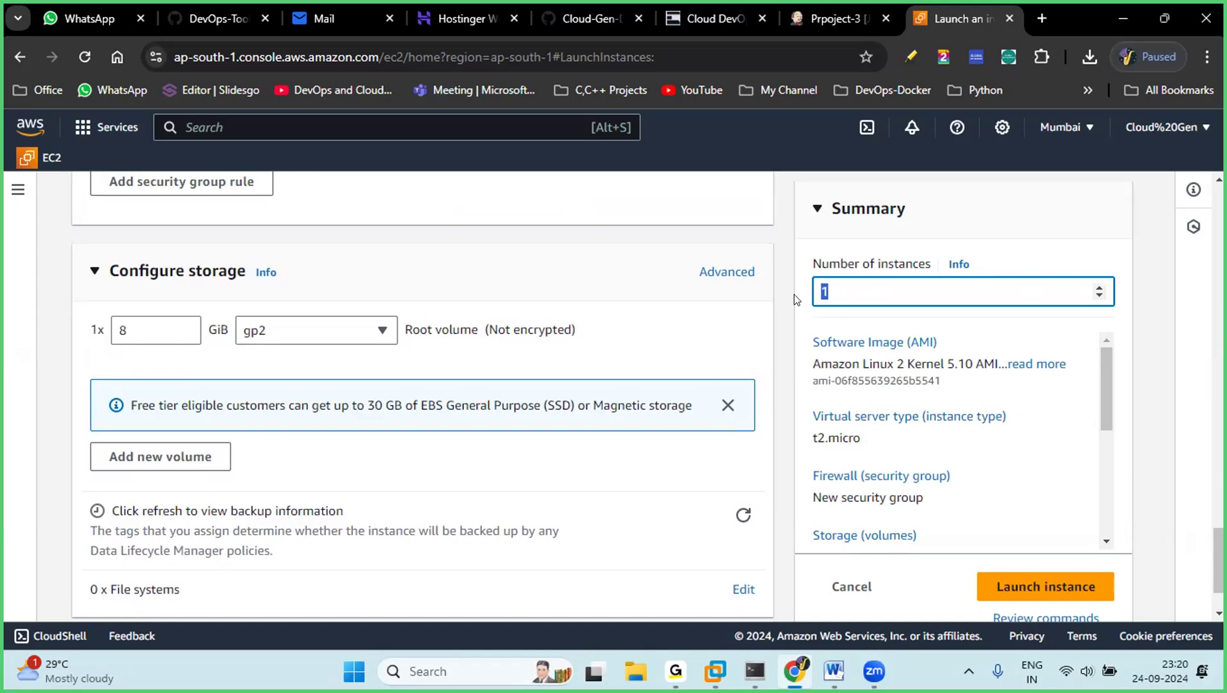
pyautogui.write('2')
pyautogui.press('BackSpace')
pyautogui.write('1')
# Step: Check the storage and free tier details in the launch summary and launch the instance
pyautogui.scroll(-3, 882, 511)
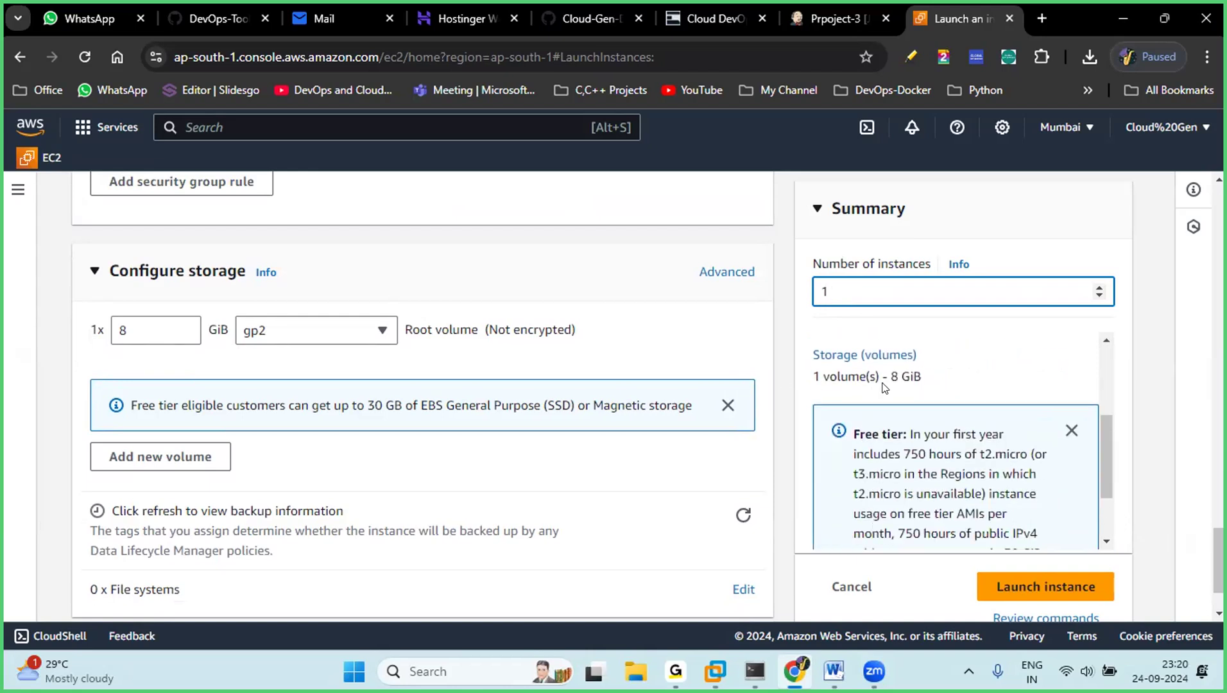
pyautogui.scroll(-3, 963, 417)
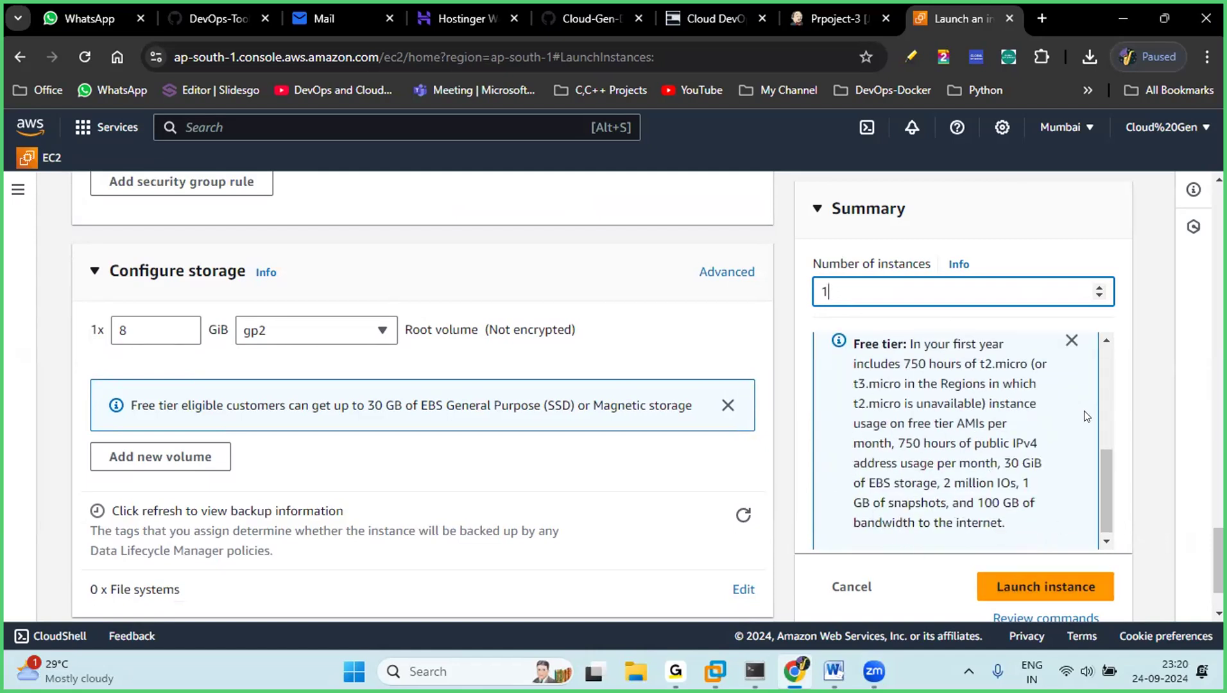
pyautogui.click(1030, 589)
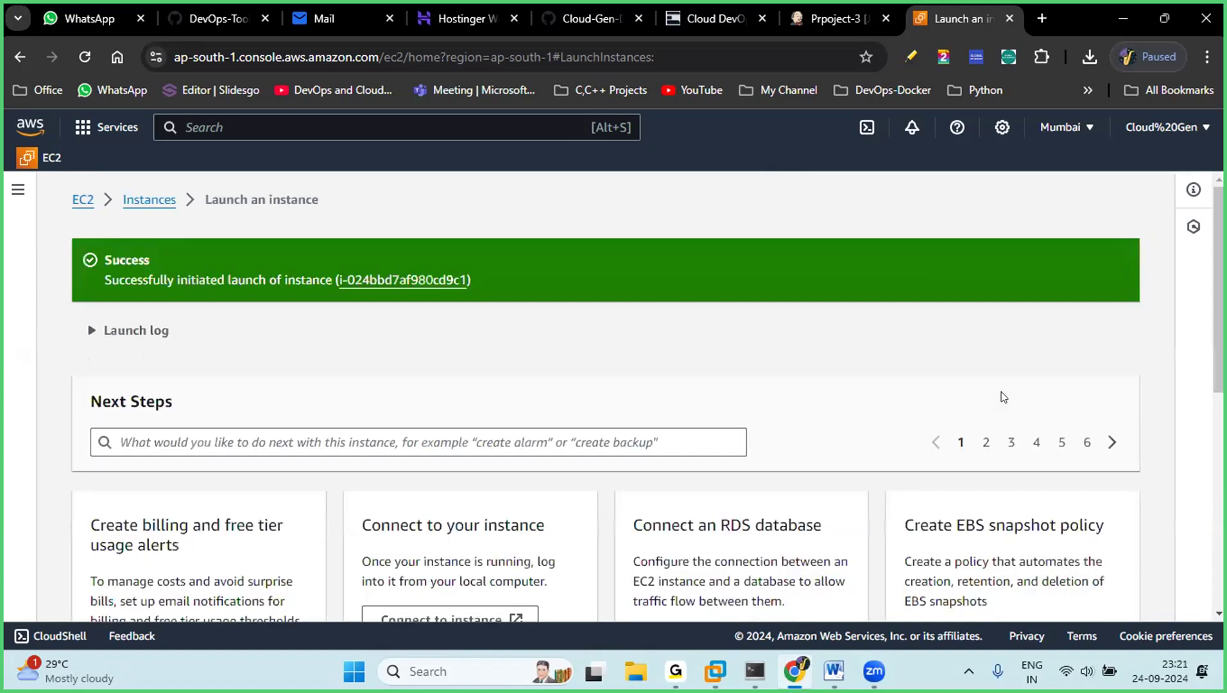
# Step: Open the list of all instances and refresh it to check the new Jenkins-Server instance's state
pyautogui.scroll(-1, 943, 380)
pyautogui.scroll(-3, 917, 371)
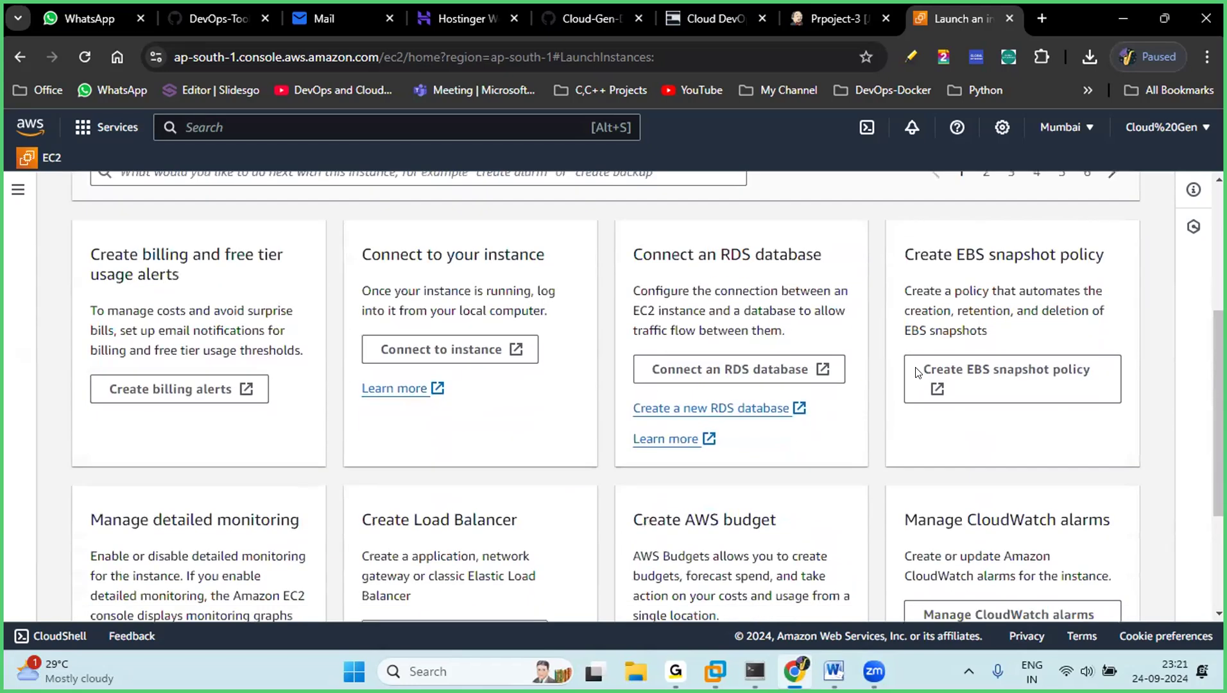
pyautogui.scroll(-3, 916, 373)
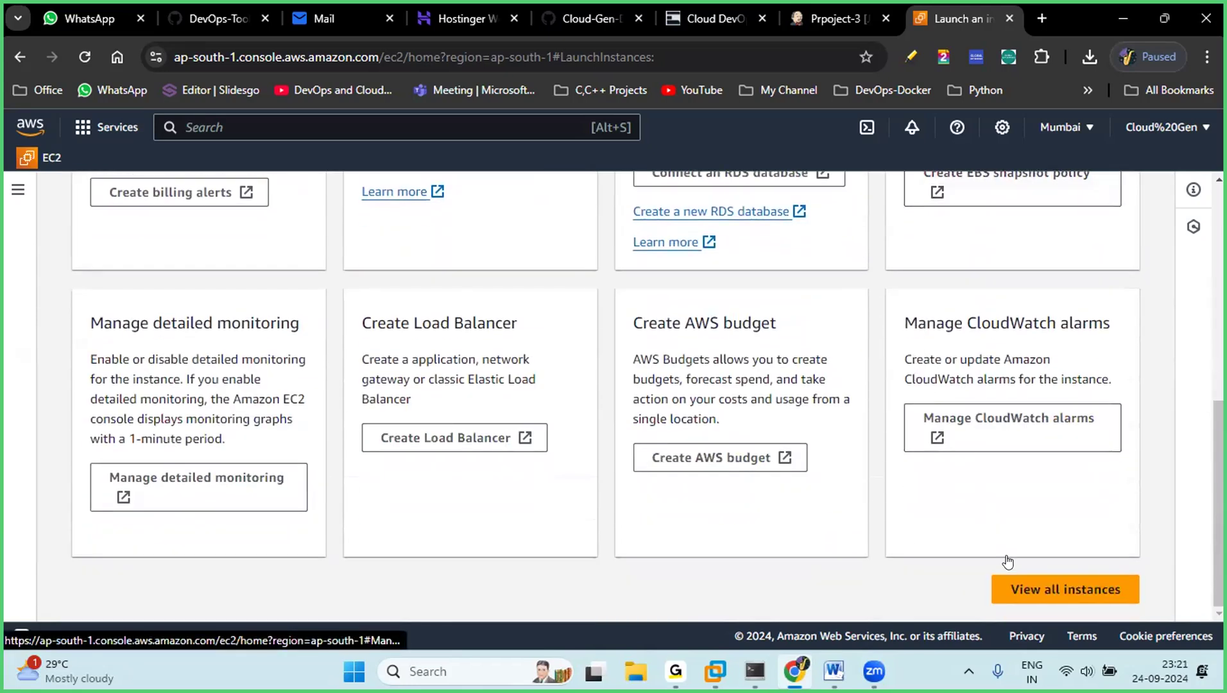
pyautogui.click(1020, 589)
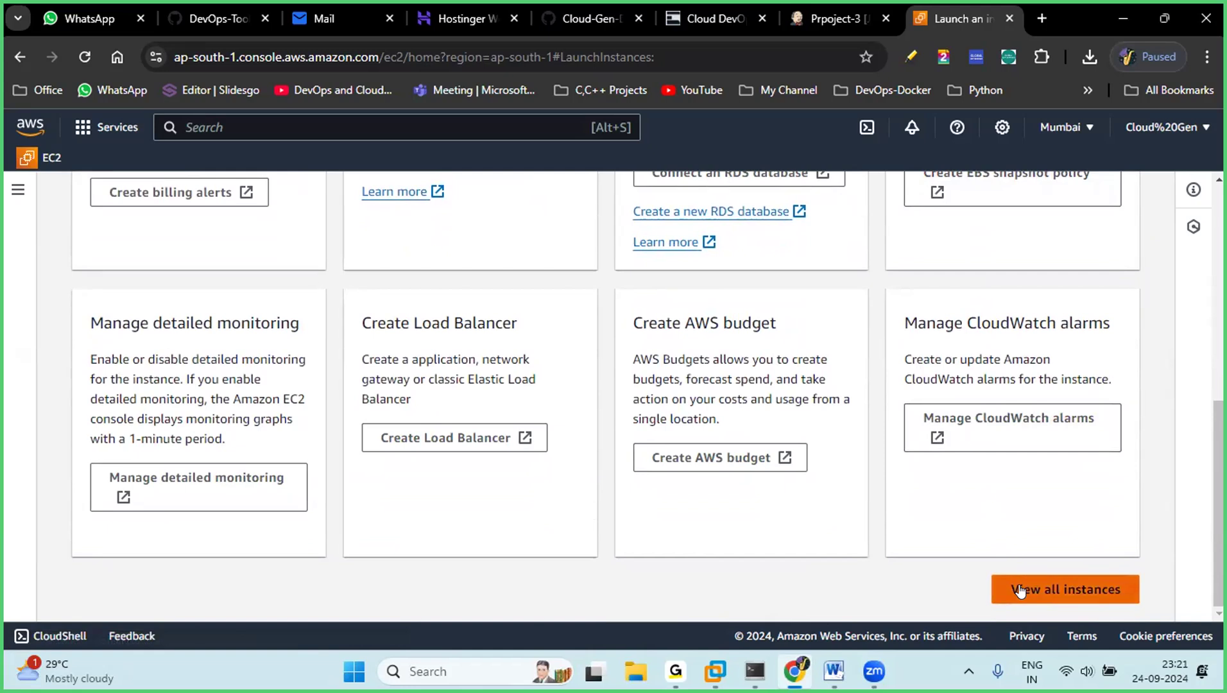
pyautogui.click(604, 194)
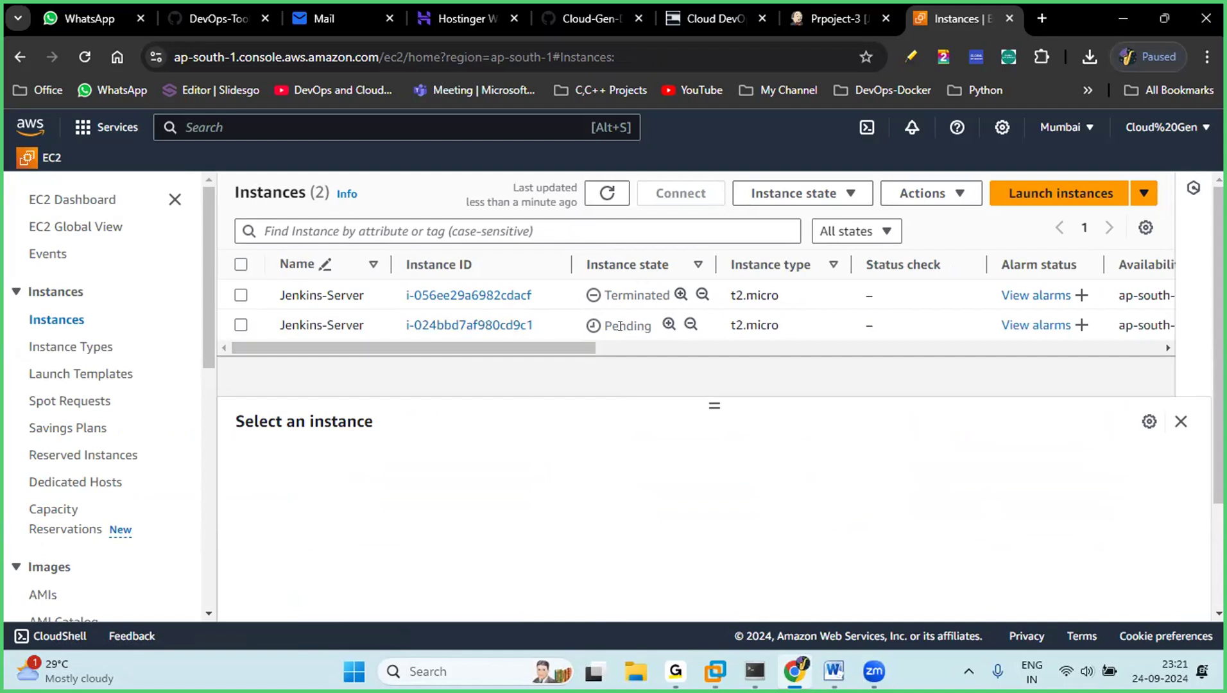
pyautogui.click(607, 193)
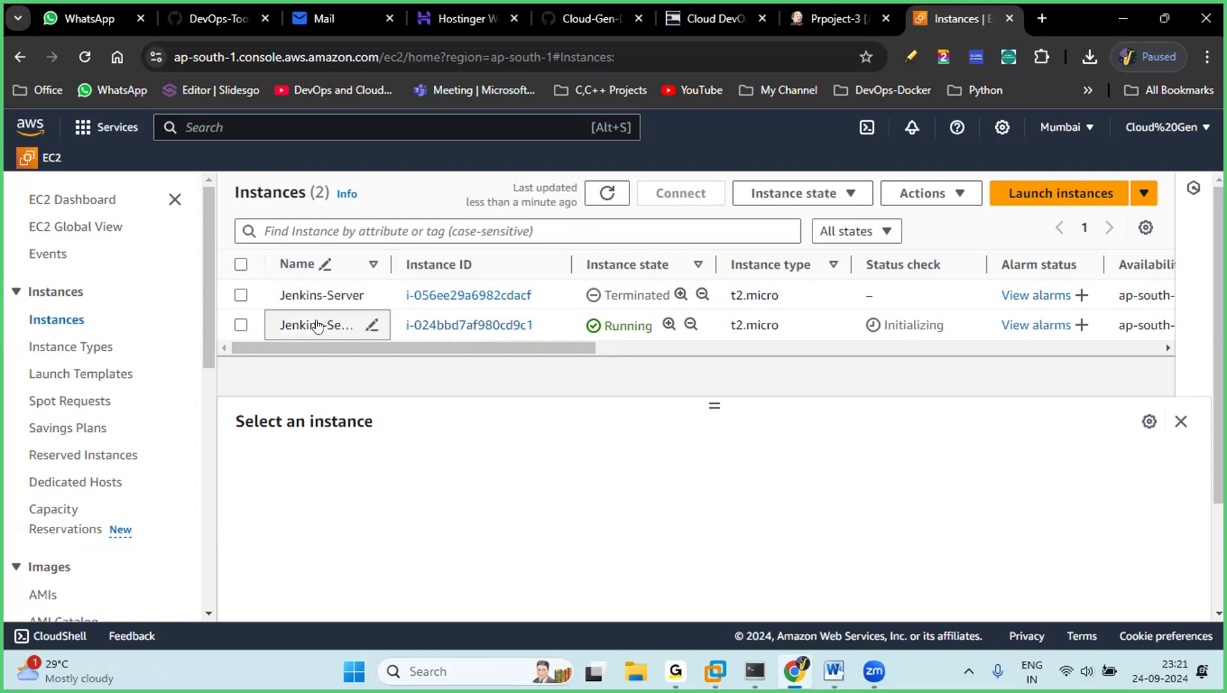
# Step: Open the SSH client connection instructions for the running Jenkins-Server instance and copy the example ssh command
pyautogui.click(241, 326)
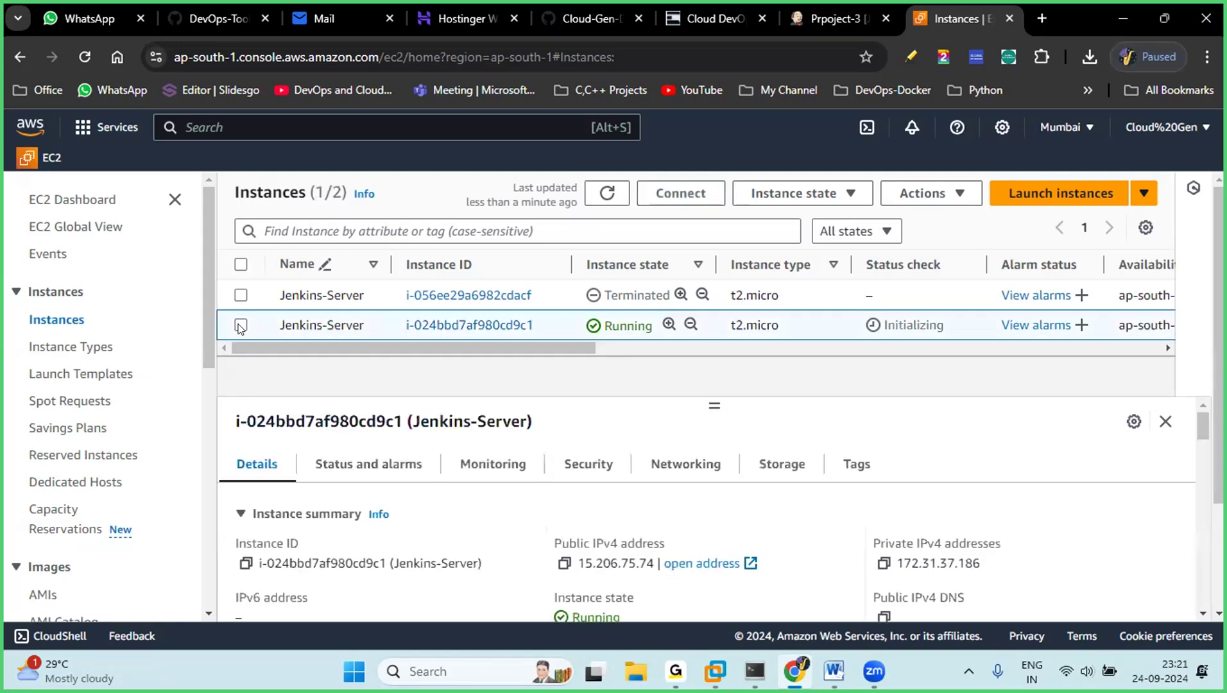
pyautogui.click(668, 193)
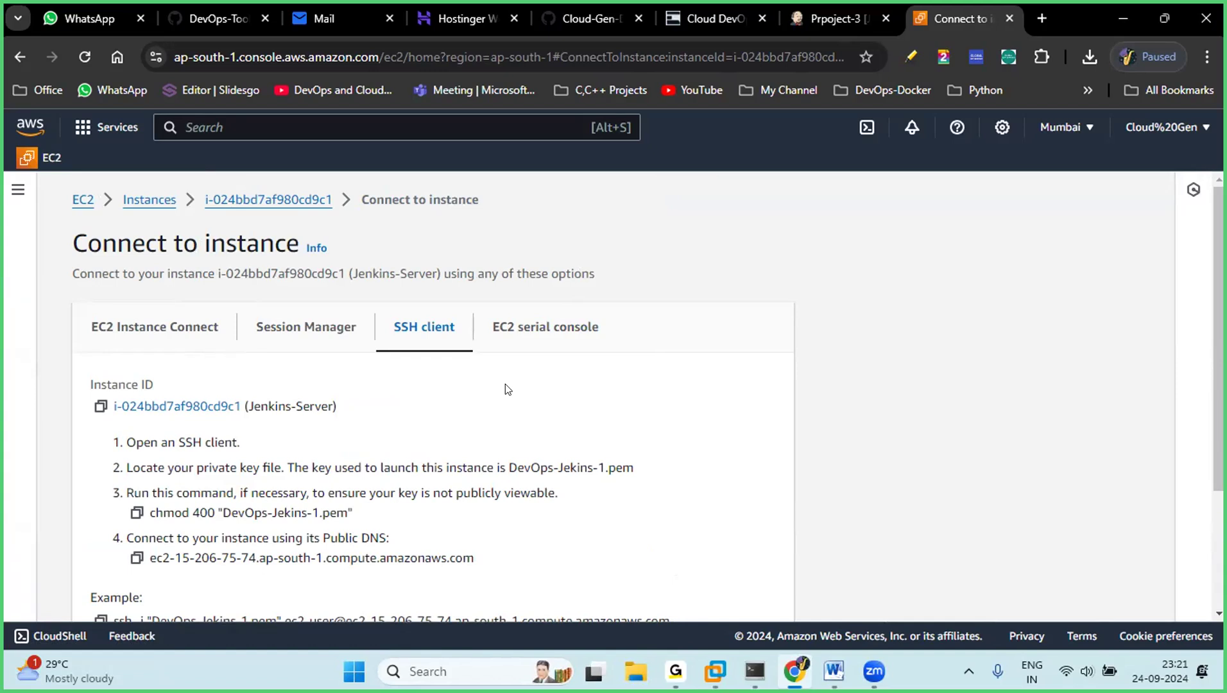
pyautogui.scroll(-1, 507, 389)
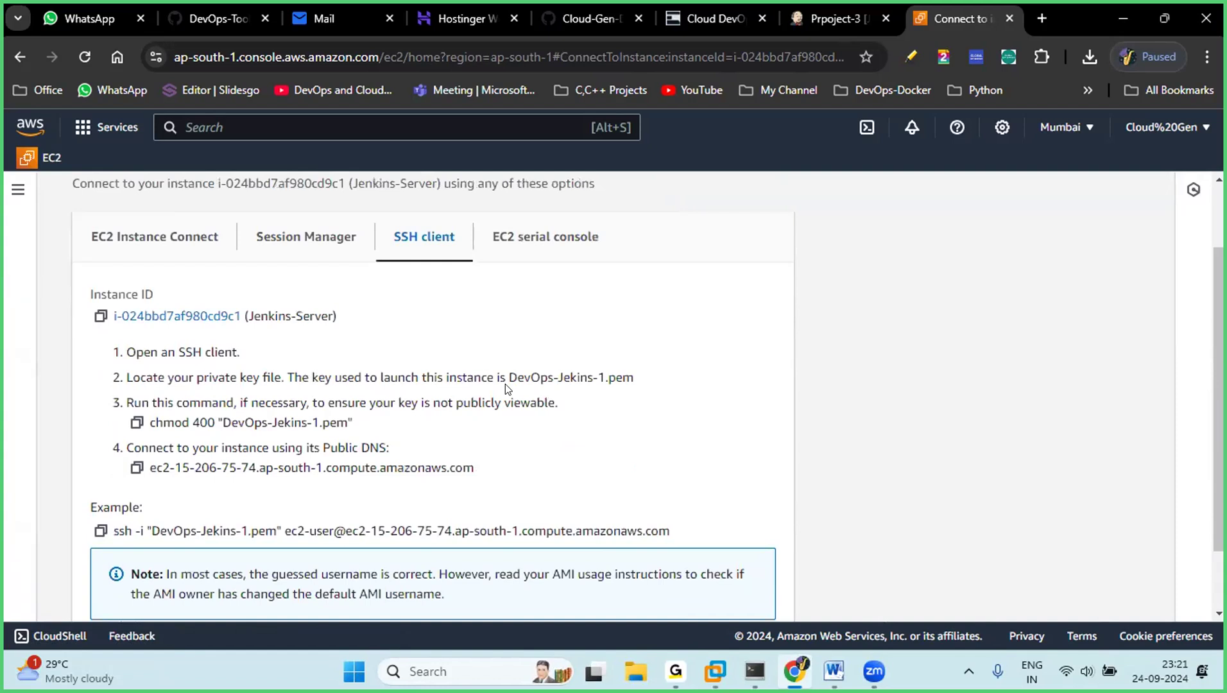
pyautogui.click(99, 531)
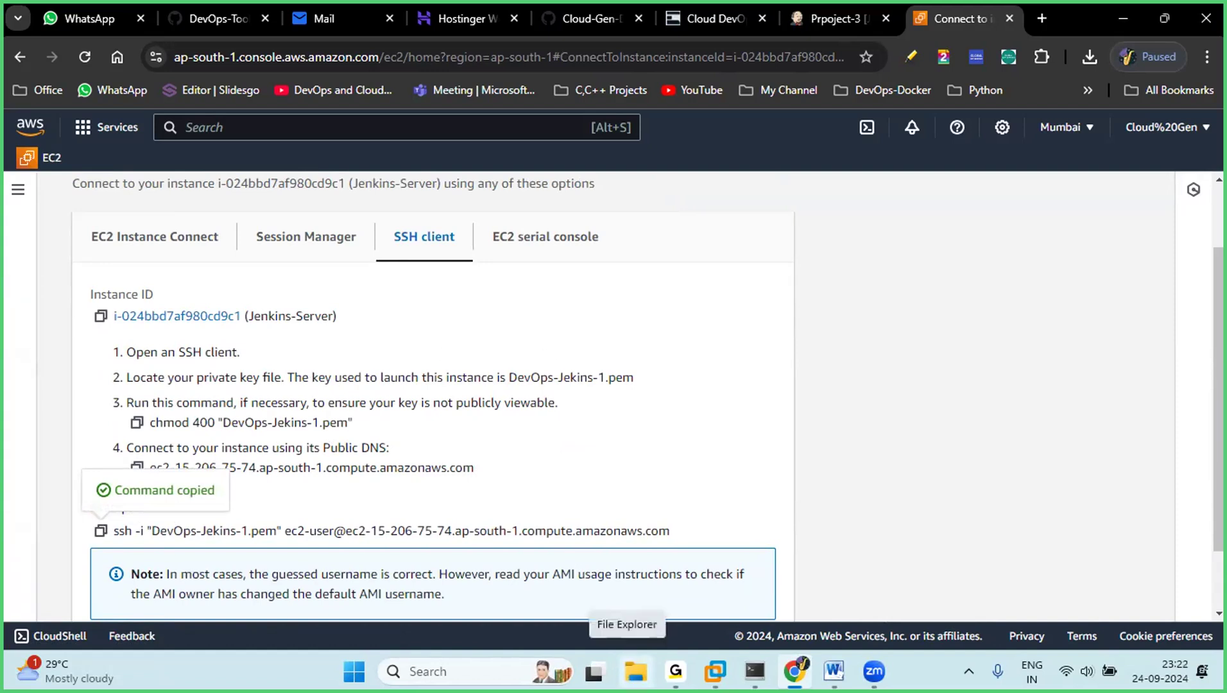
# Step: Open the Documents folder holding DevOps-Jekins-1.pem in File Explorer, and launch a maximized Git Bash terminal there
pyautogui.click(635, 671)
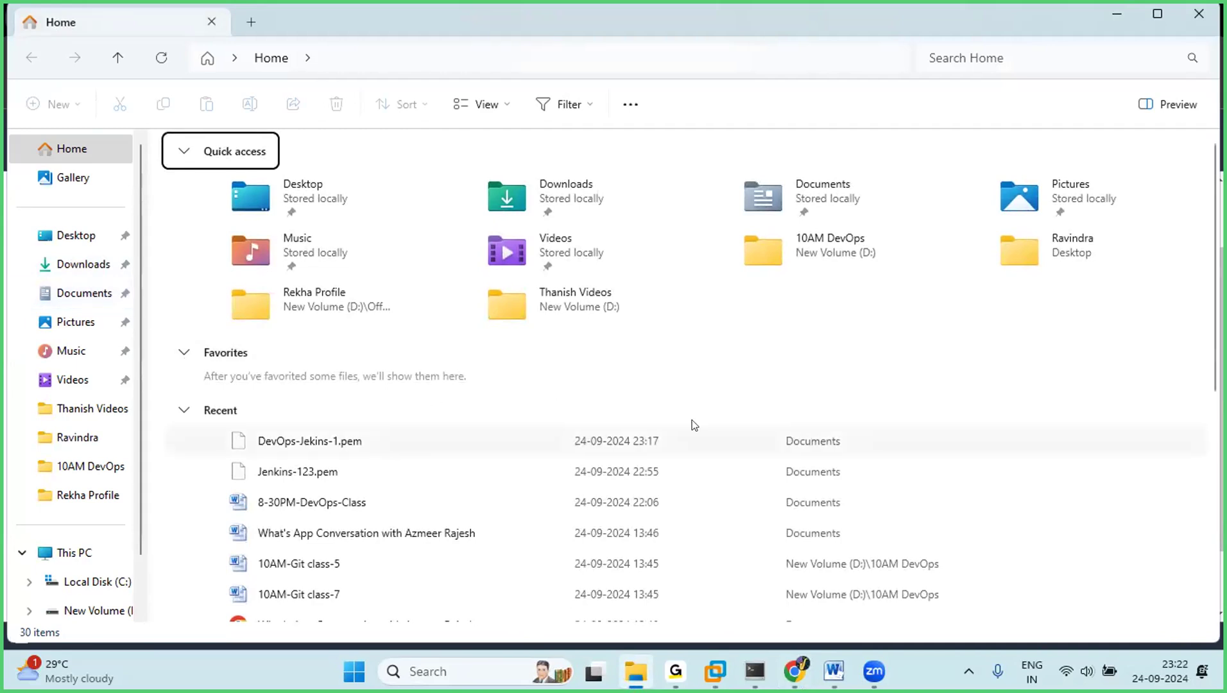
pyautogui.click(77, 295)
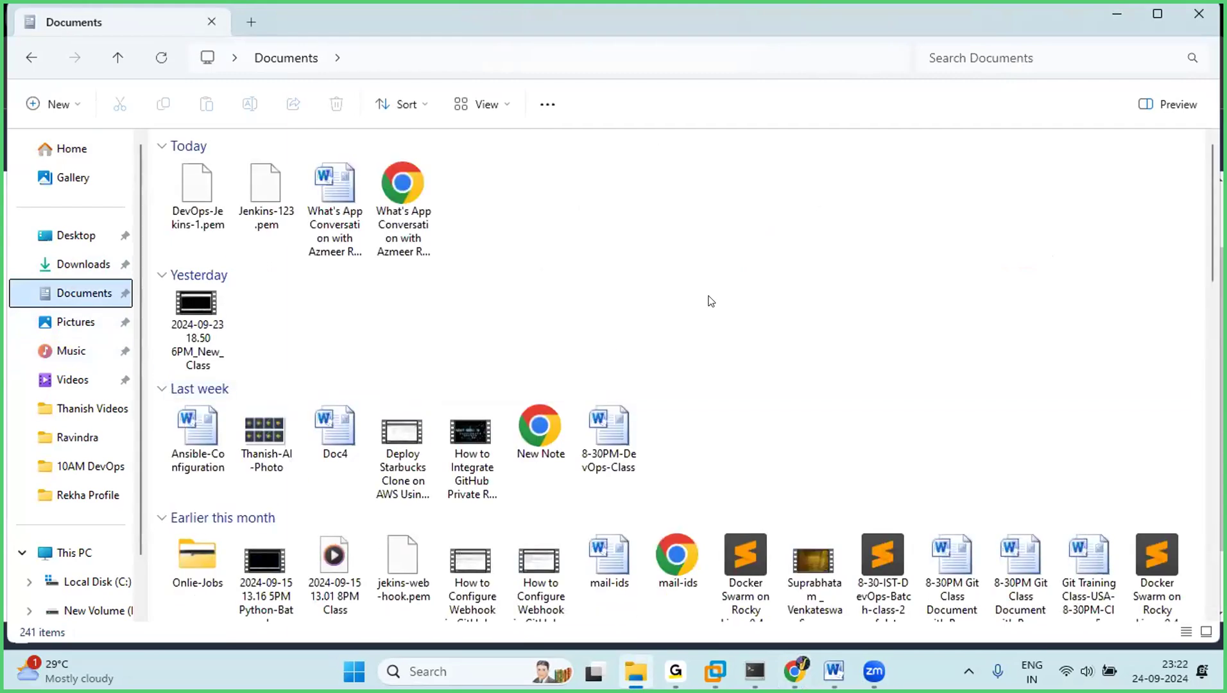
pyautogui.rightClick(640, 293)
pyautogui.click(985, 284)
pyautogui.click(981, 282)
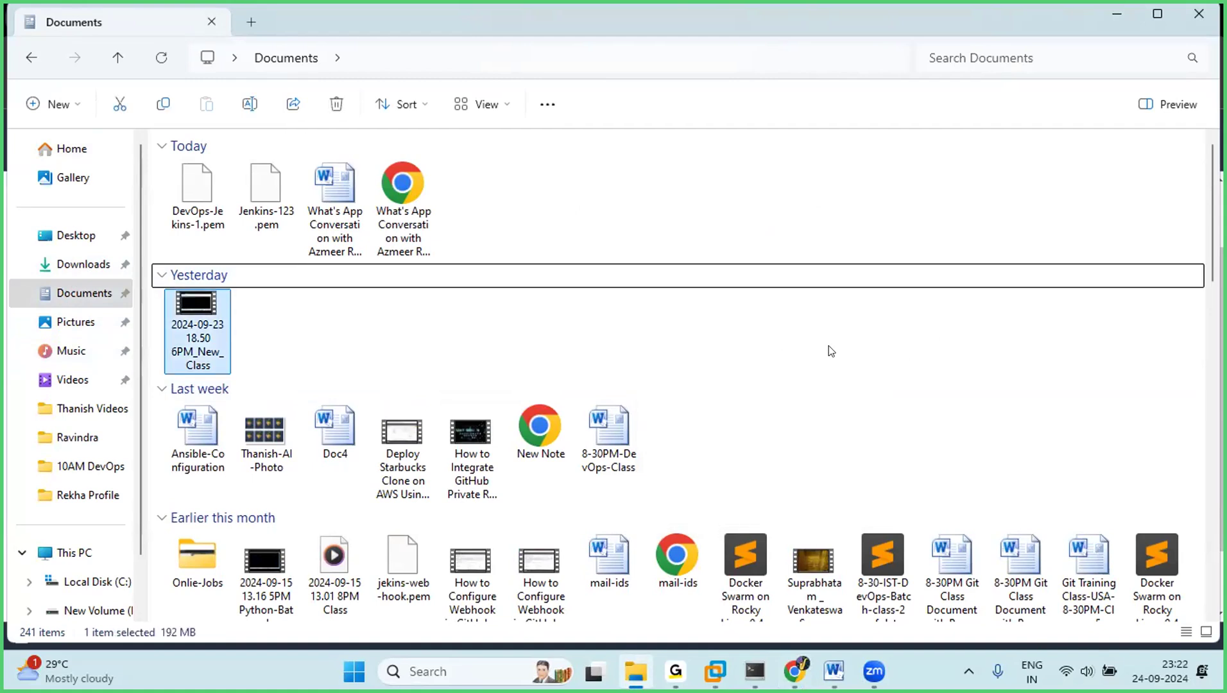
pyautogui.click(770, 338)
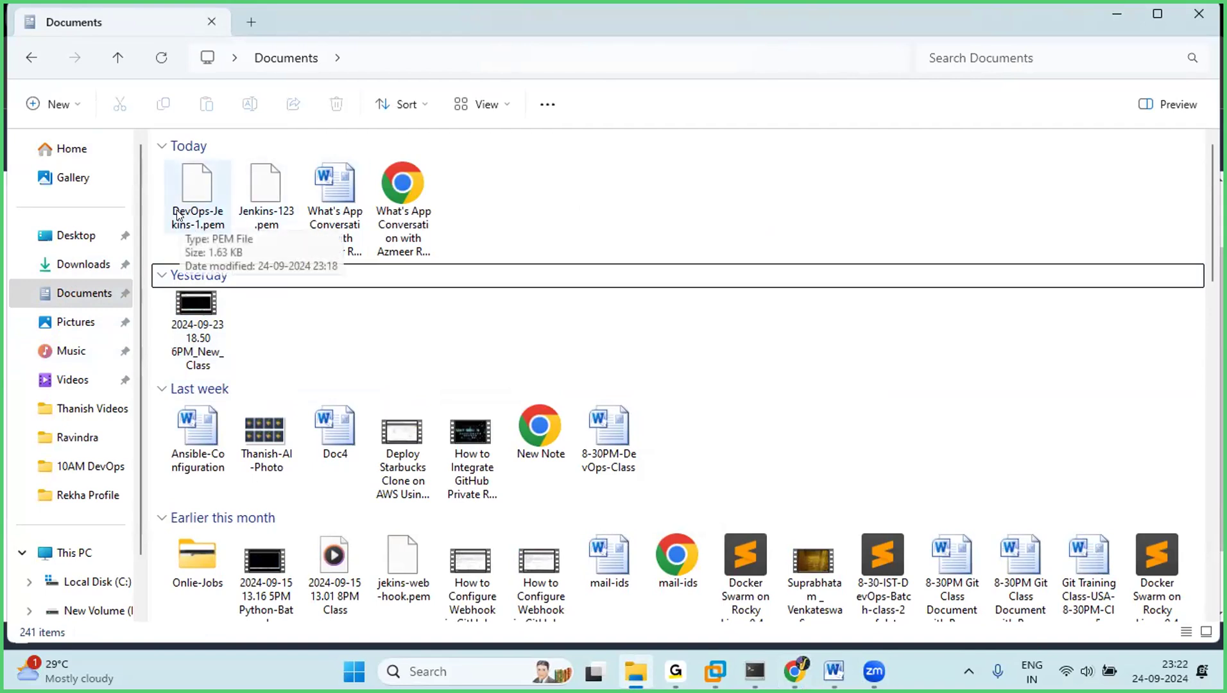
pyautogui.rightClick(710, 327)
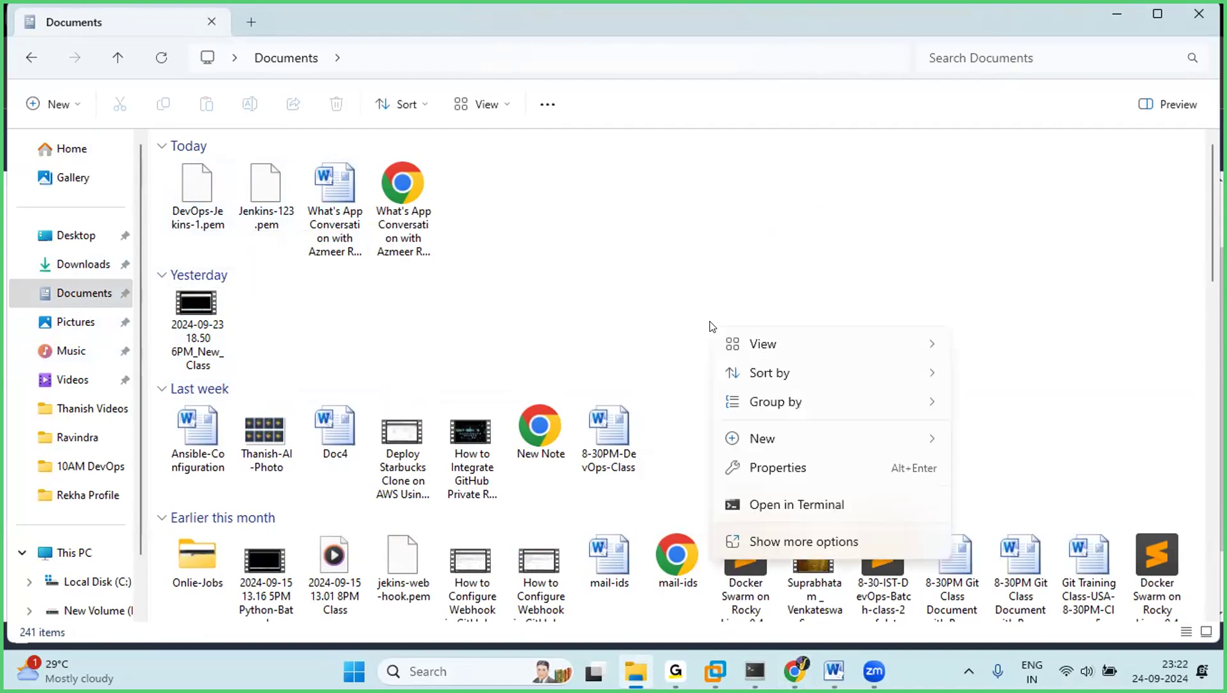
pyautogui.click(785, 541)
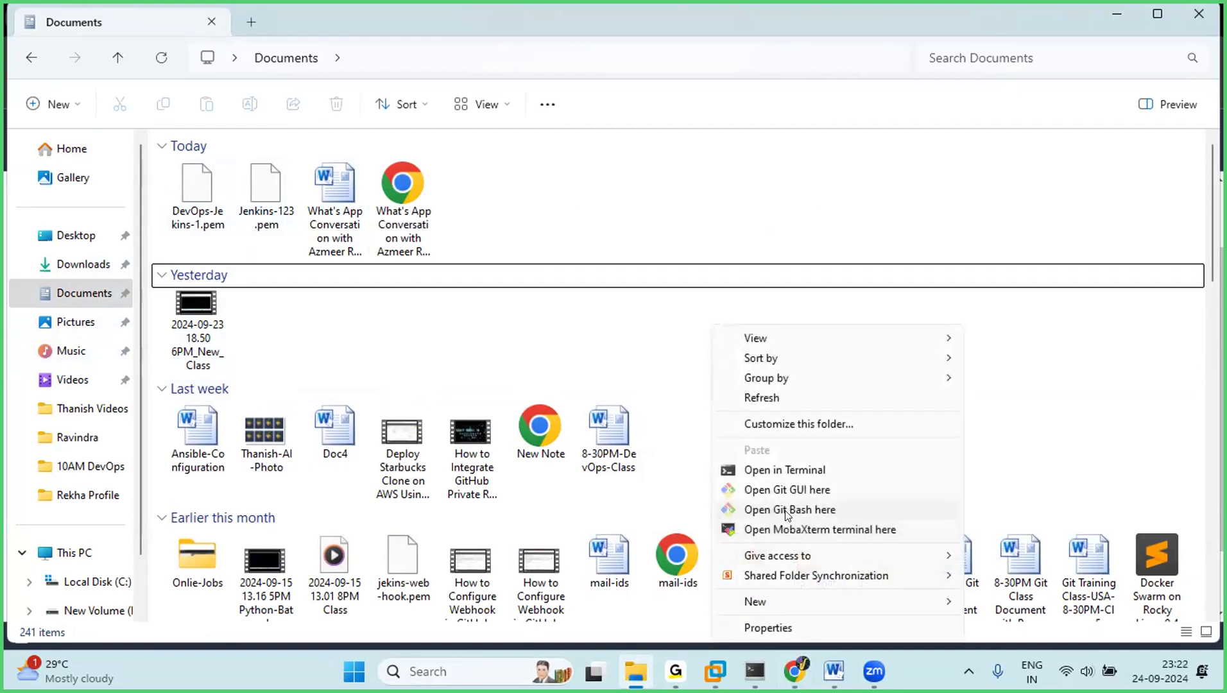
pyautogui.click(786, 512)
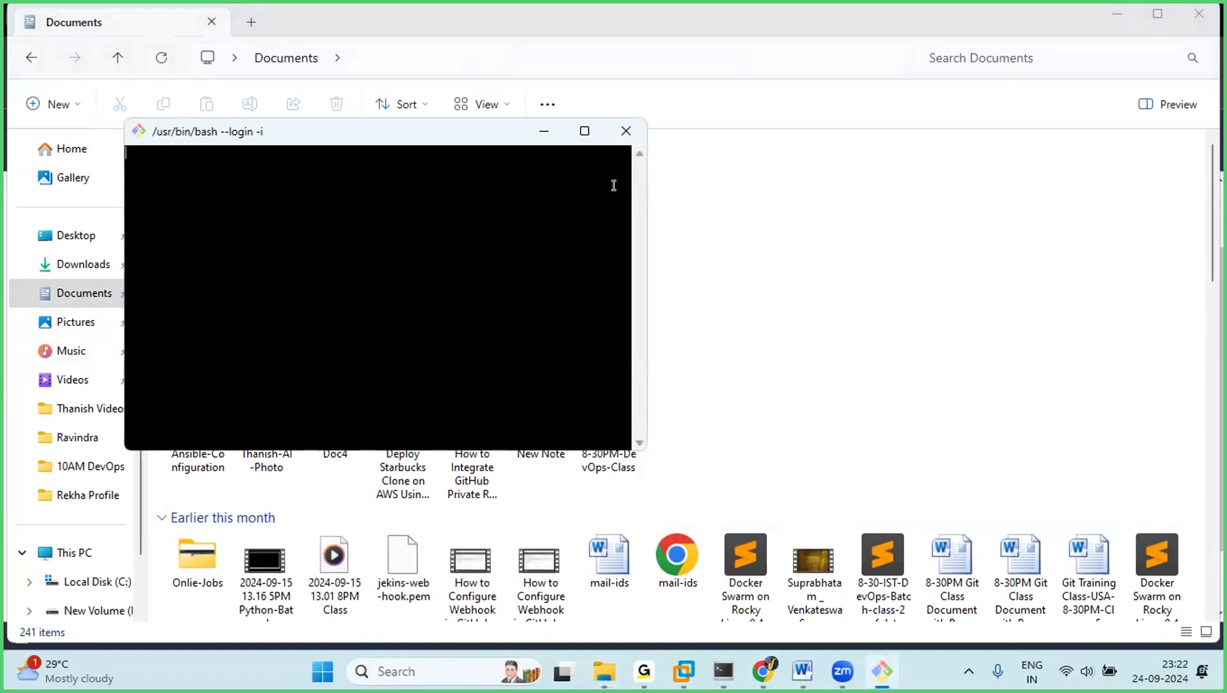
pyautogui.press('super+Up')
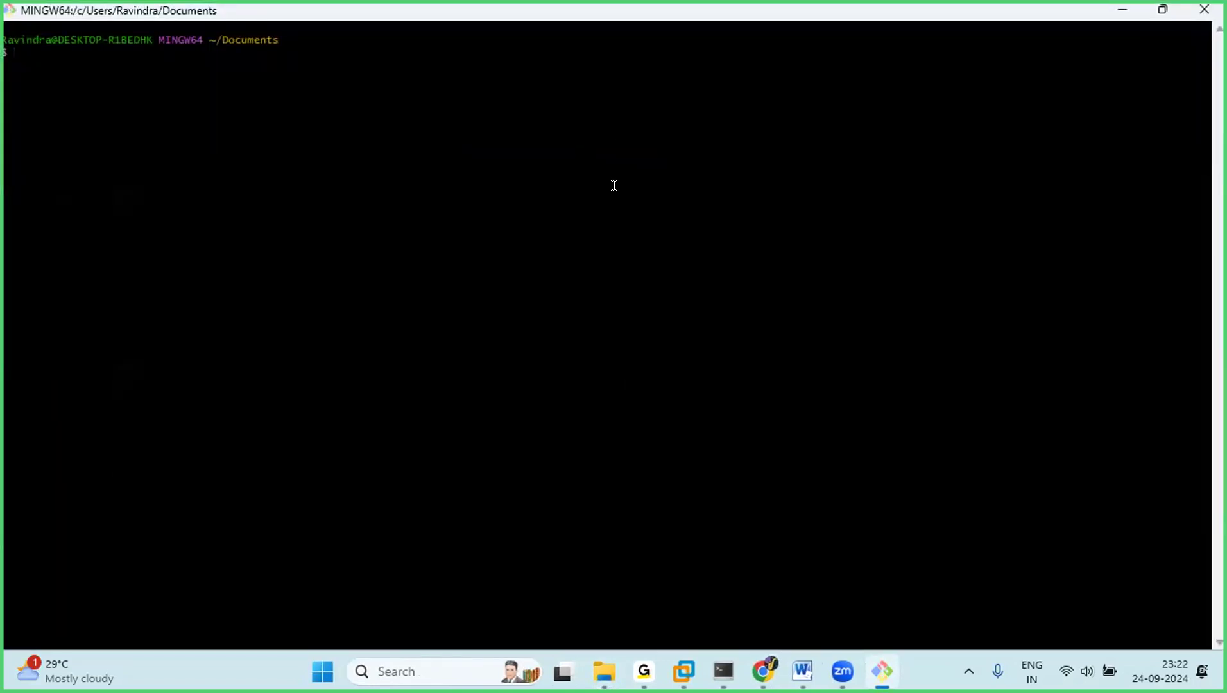
# Step: Run the copied ssh command with the DevOps-Jekins-1.pem key at an enlarged text size, answering yes to continue connecting
pyautogui.rightClick(425, 115)
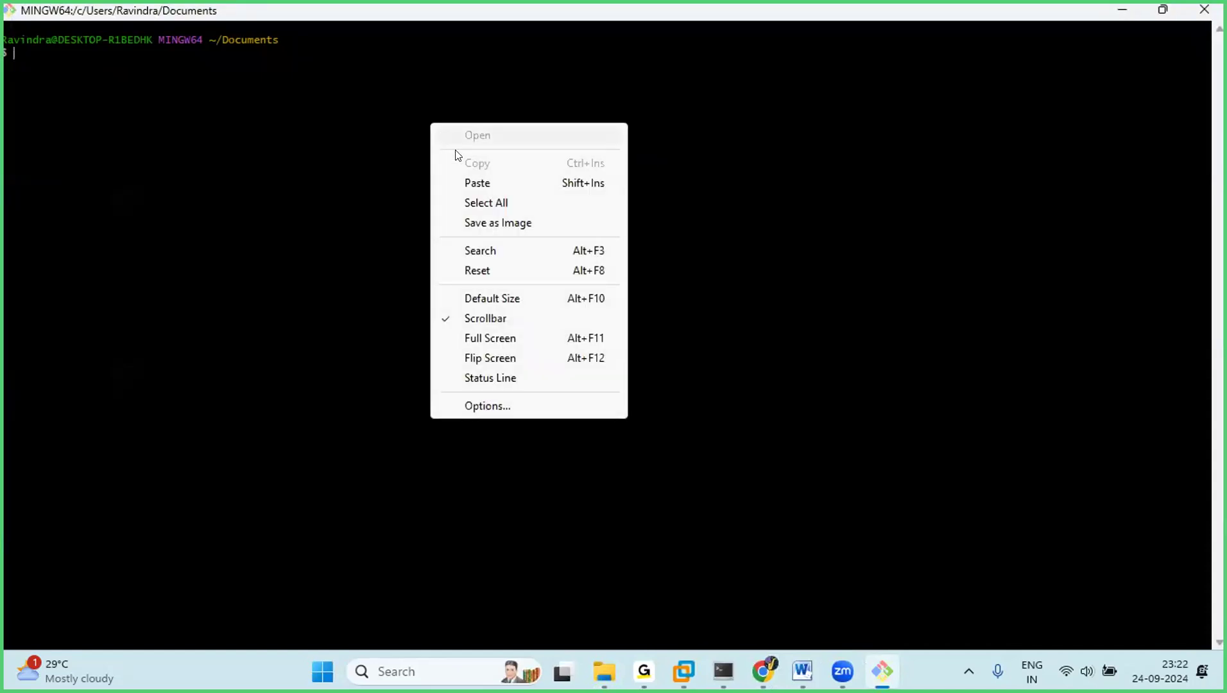
pyautogui.click(477, 183)
pyautogui.scroll(3, 503, 172)
pyautogui.scroll(4, 545, 185)
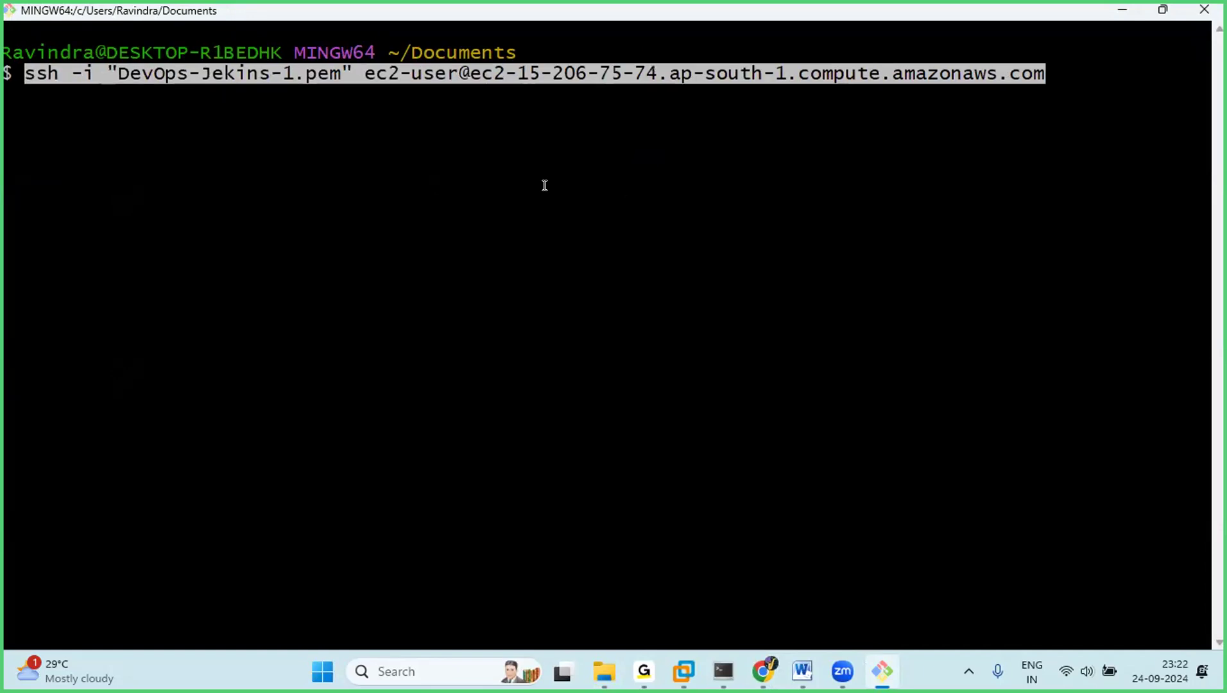
pyautogui.press('Right')
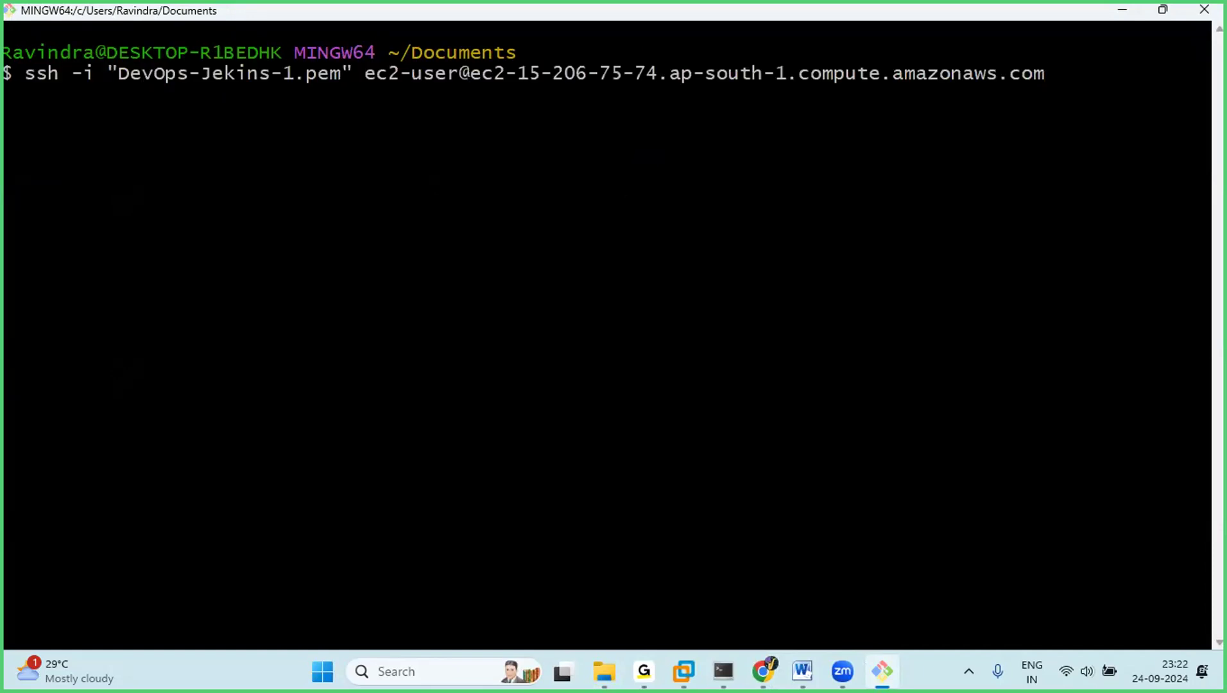
pyautogui.press('Return')
pyautogui.write('yes')
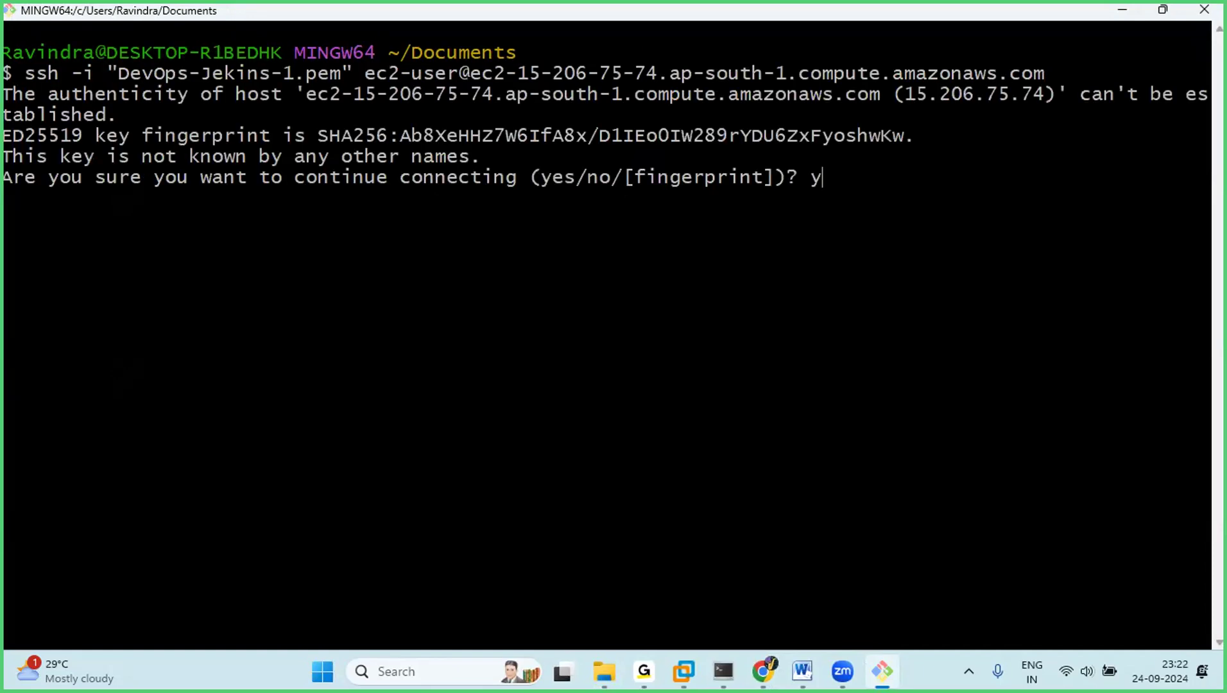
pyautogui.press('Return')
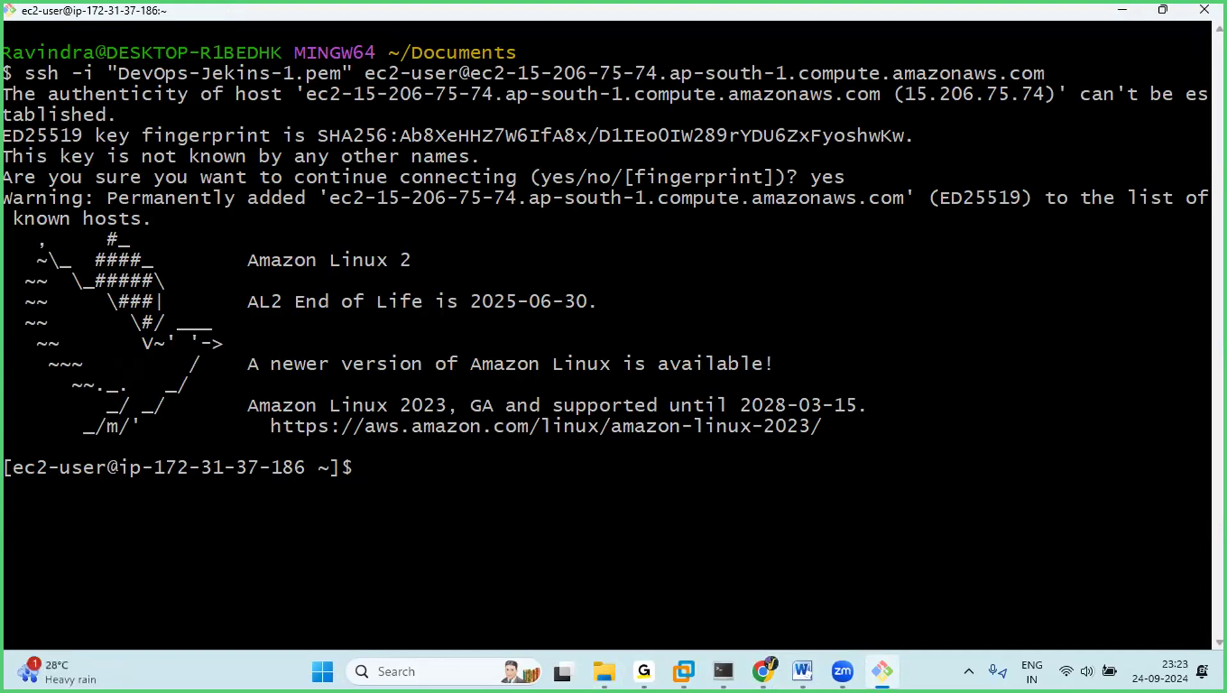
# Step: Switch from ec2-user to a root login shell with sudo -i and clear the terminal
pyautogui.hotkey('ctrl', 'l')
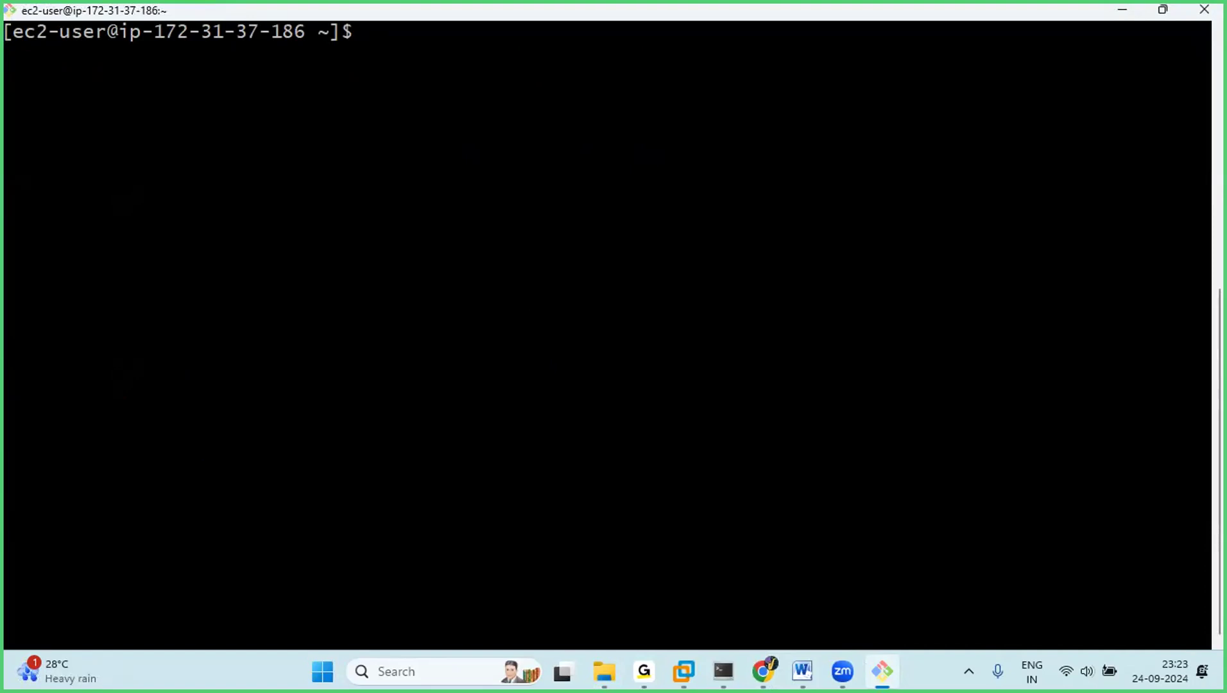
pyautogui.write('sudo -i')
pyautogui.press('Return')
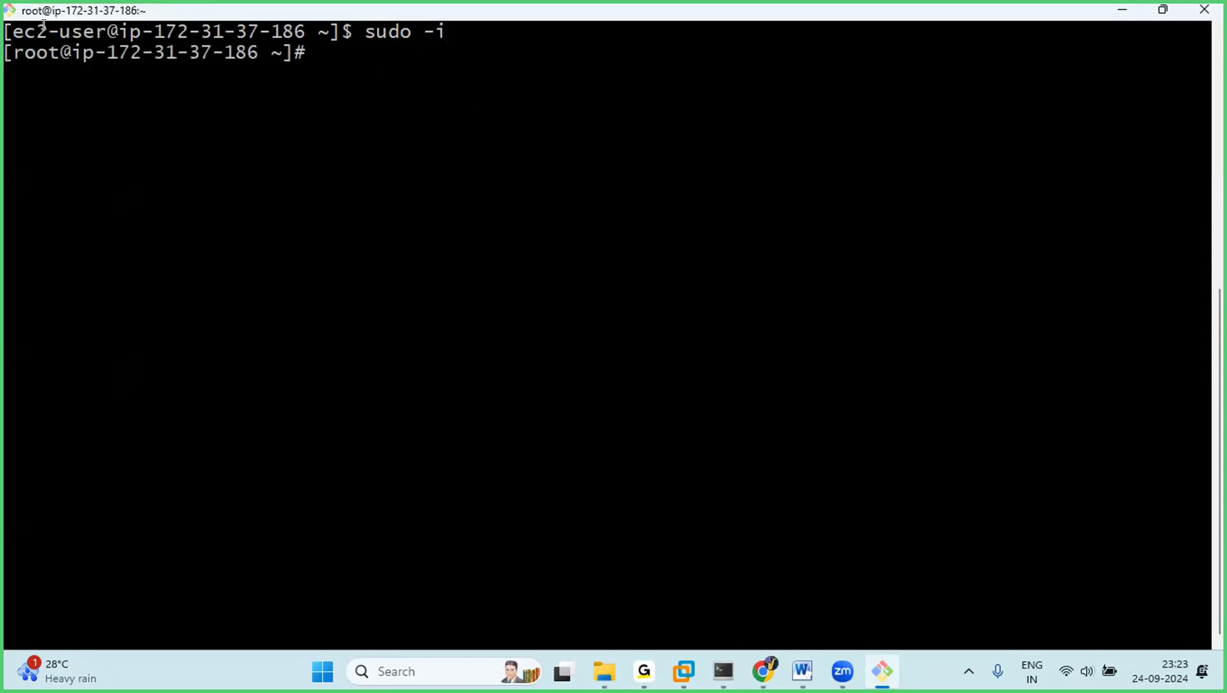
pyautogui.moveTo(13, 30); pyautogui.dragTo(101, 27)
pyautogui.click(35, 50)
pyautogui.hotkey('ctrl', 'l')
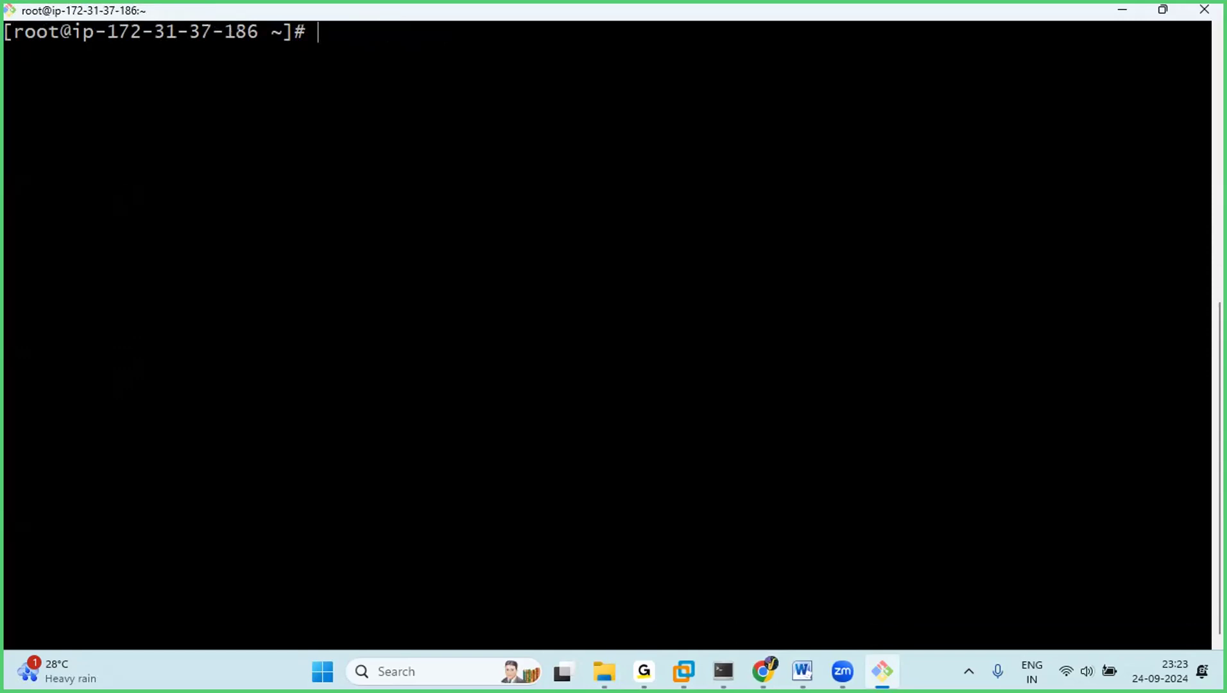
# Step: Update the server's packages with yum update -y and clear the terminal
pyautogui.write('yum upda')
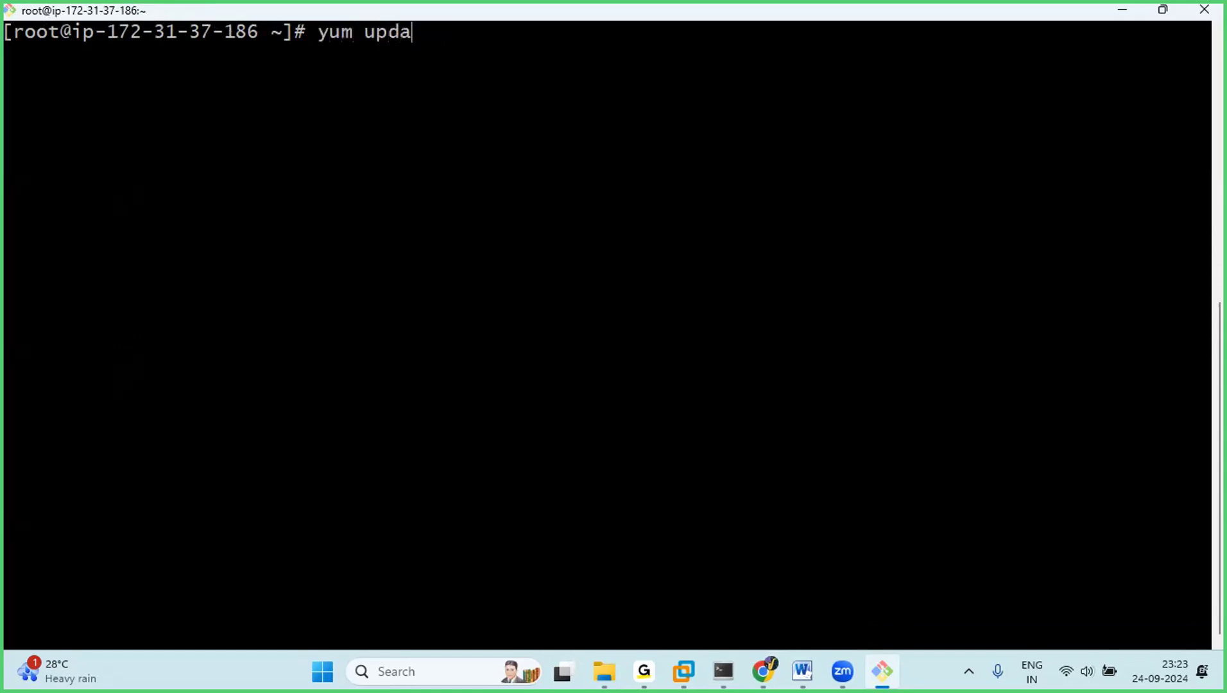
pyautogui.write('te -y')
pyautogui.press('Return')
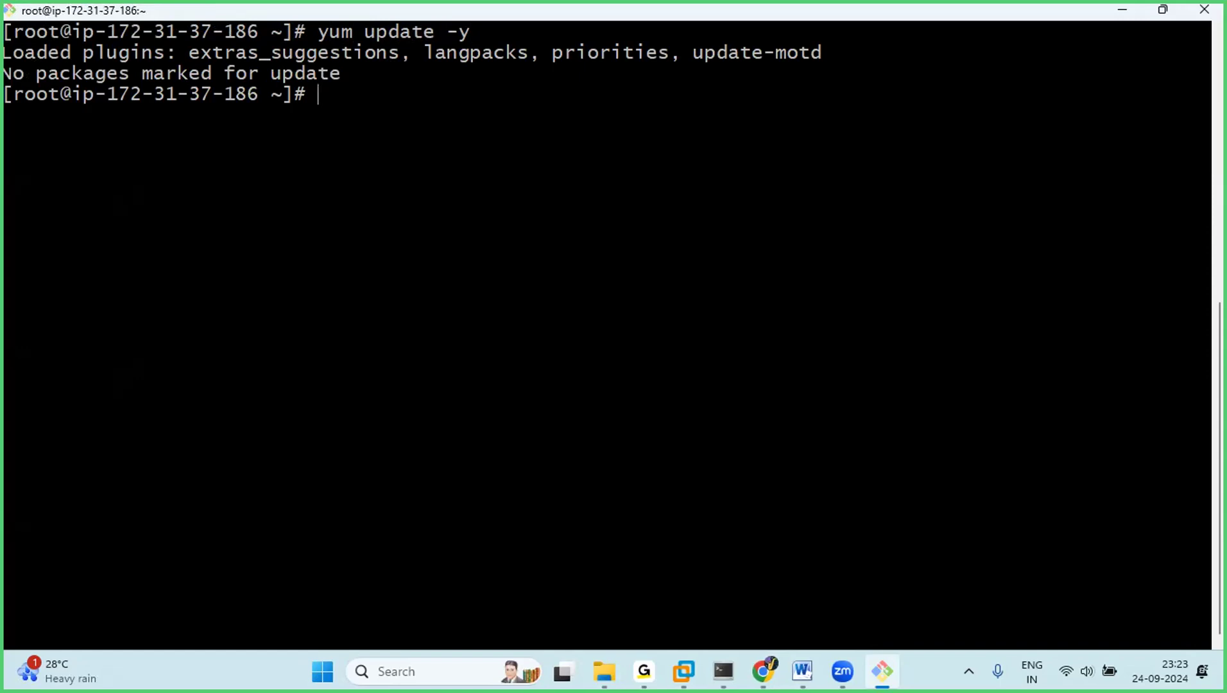
pyautogui.hotkey('ctrl', 'l')
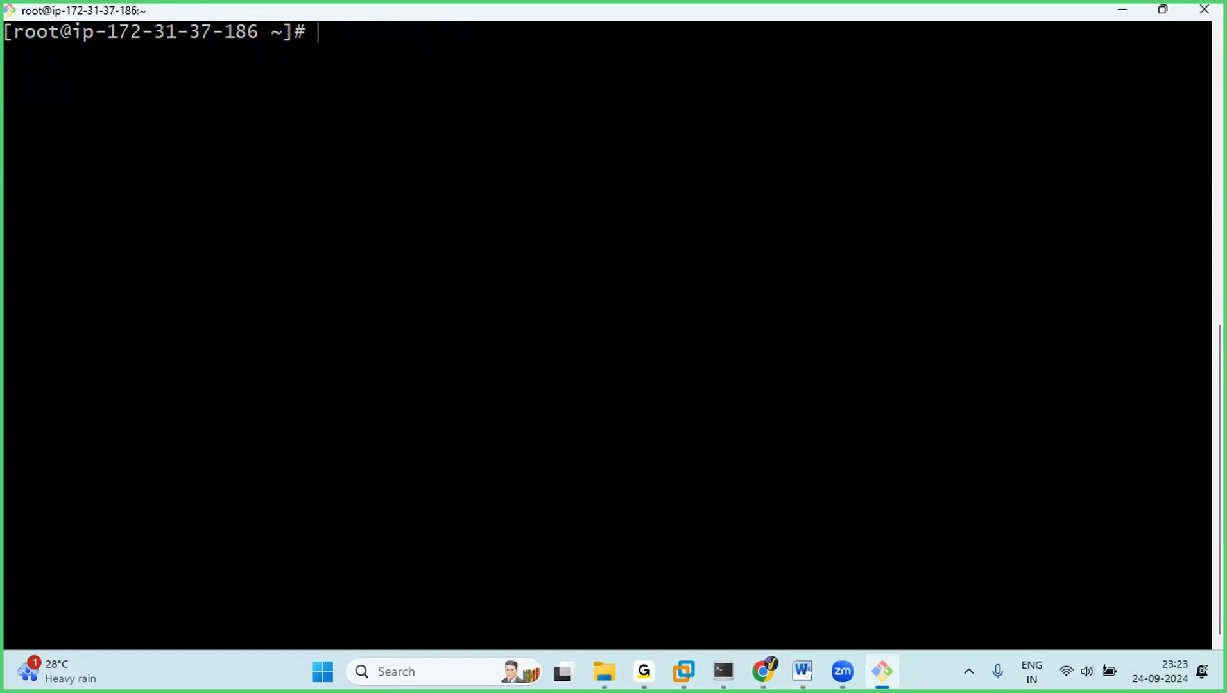
# Step: Install git, fontconfig and java-17 using yum with automatic confirmation, and clear the terminal
pyautogui.write('yum install git fontconfig java-12')
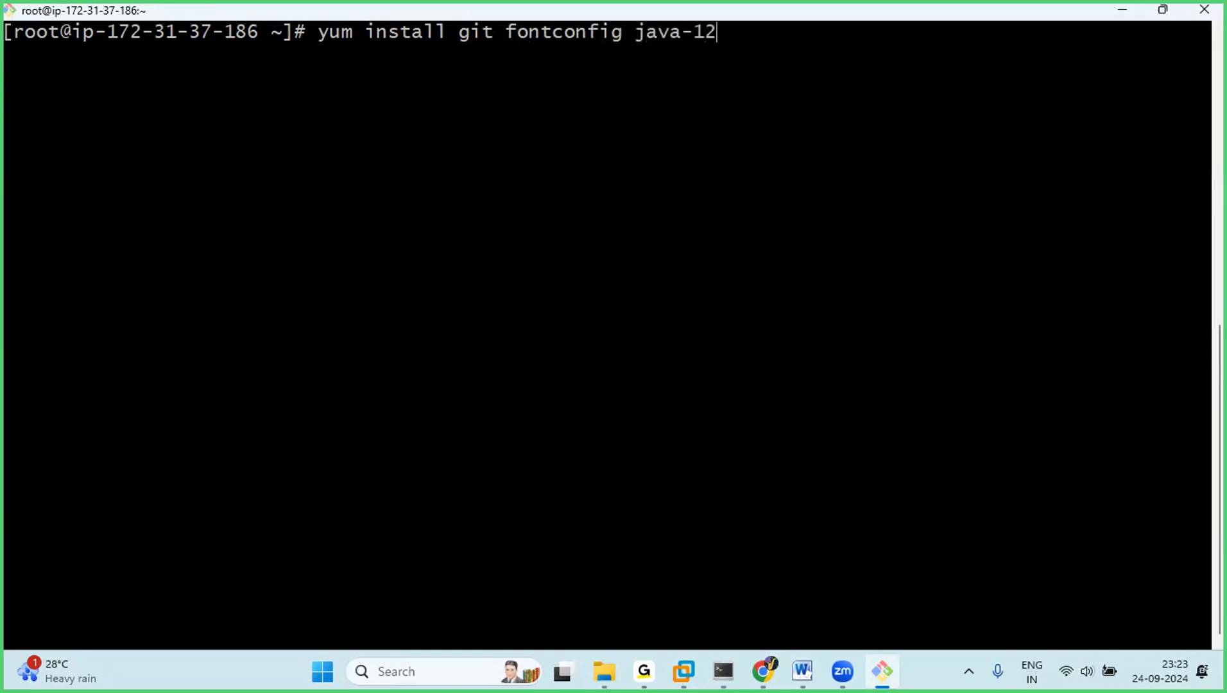
pyautogui.press('BackSpace')
pyautogui.write('7 -y')
pyautogui.press('Return')
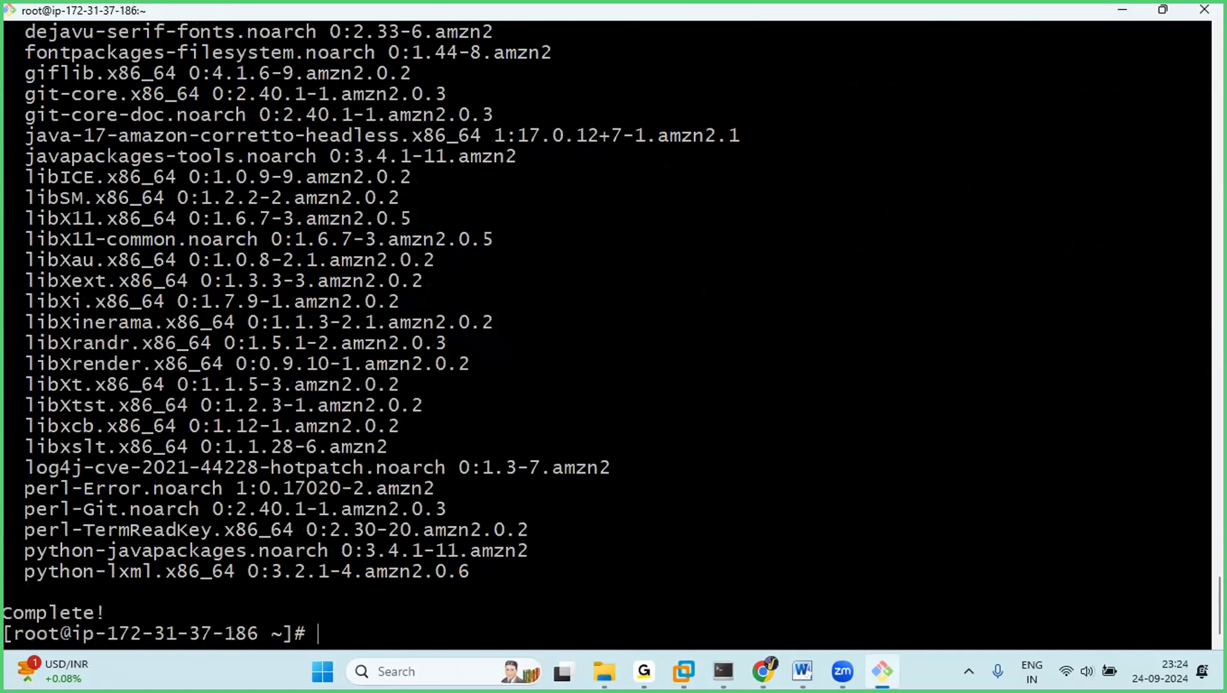
pyautogui.hotkey('ctrl', 'l')
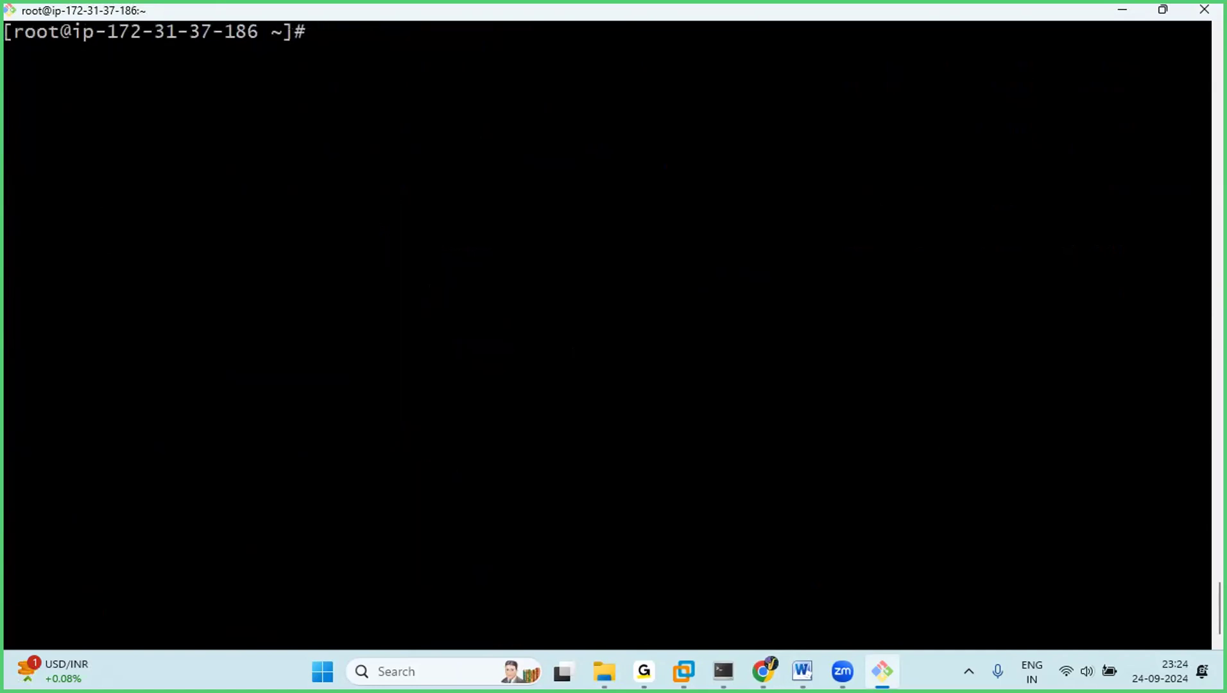
# Step: Check the installed Java and Git versions with java -version, git --version and java --version
pyautogui.write('java -version')
pyautogui.press('Return')
pyautogui.write('git --version')
pyautogui.press('Return')
pyautogui.write('java ')
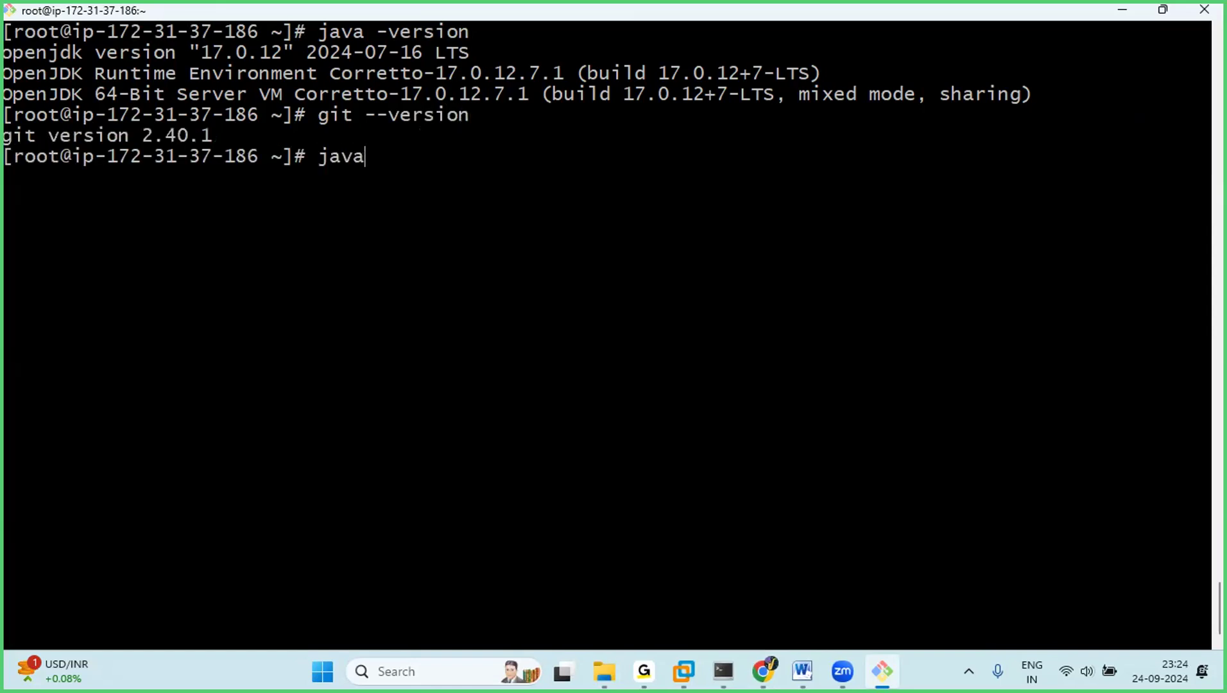
pyautogui.write('--version')
pyautogui.press('Return')
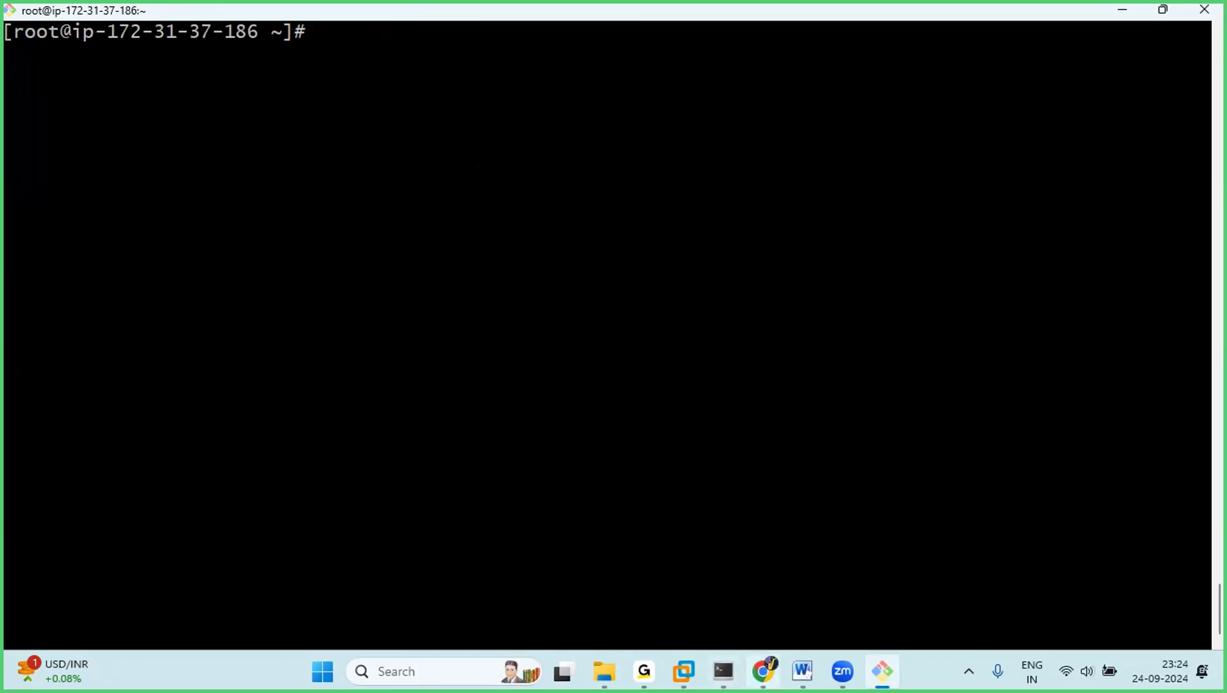
# Step: Switch to Chrome, search for "jenkins download" in a new tab and open the official Jenkins download page
pyautogui.click(762, 671)
pyautogui.click(1034, 25)
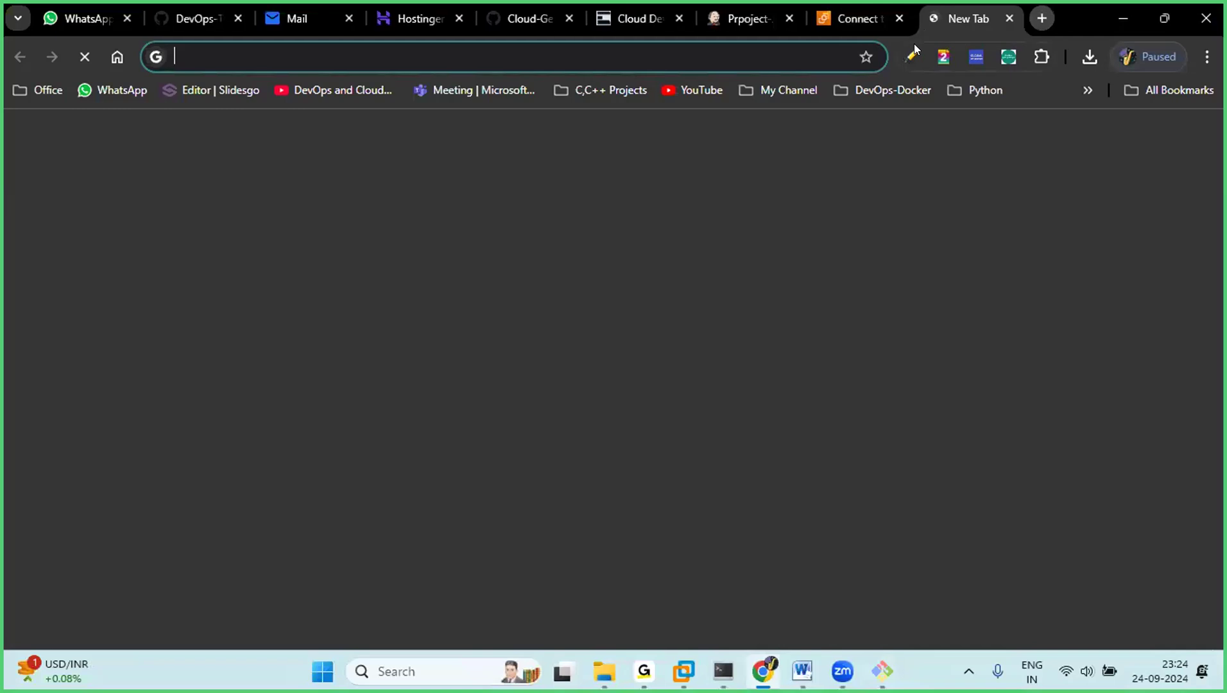
pyautogui.write('j')
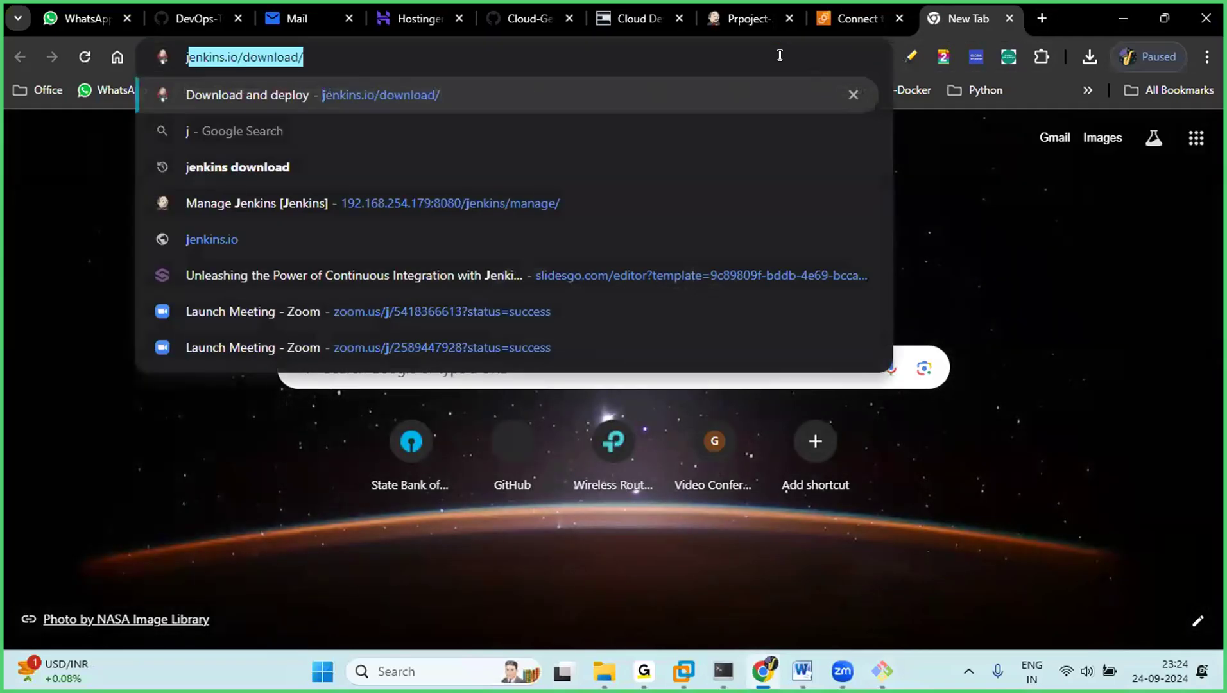
pyautogui.write('enkins do')
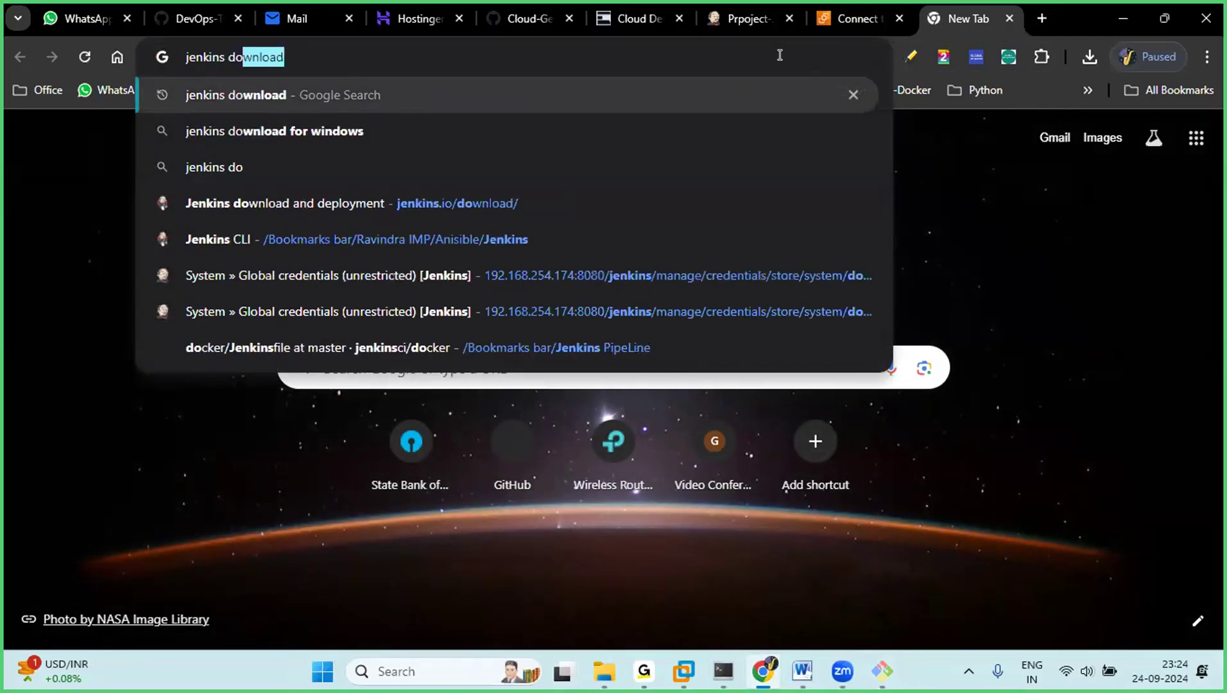
pyautogui.write('wnload')
pyautogui.press('Return')
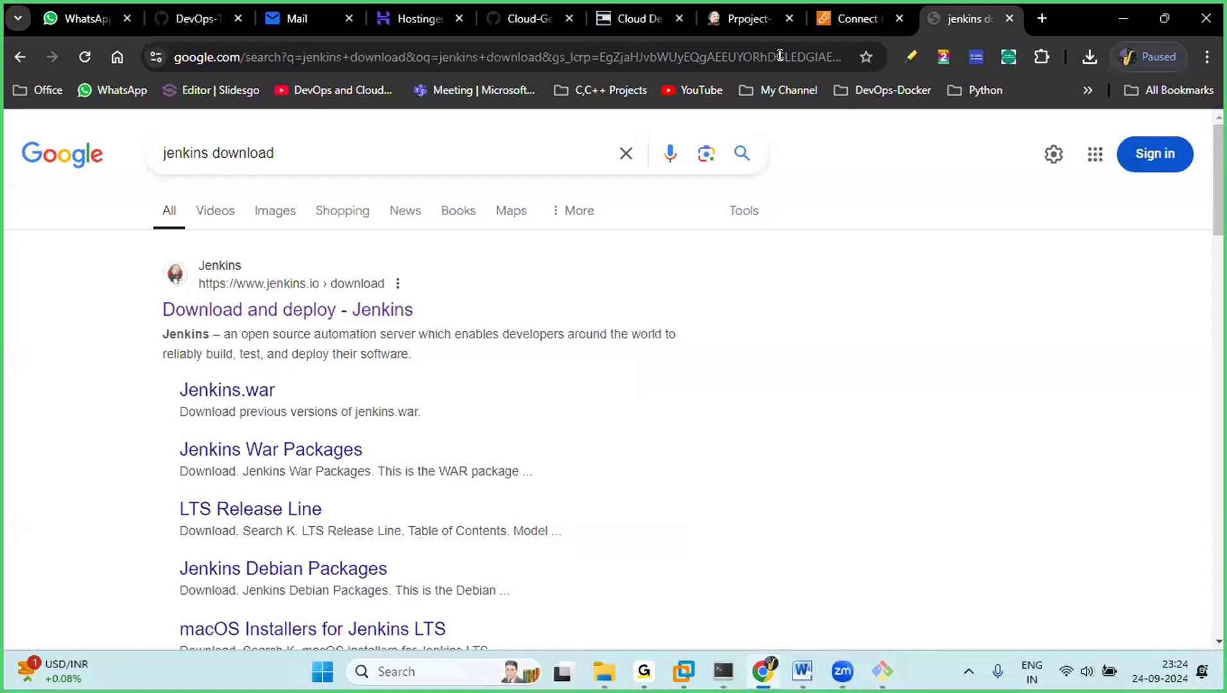
pyautogui.click(226, 311)
# Step: Open the Stable (LTS) package page for Red Hat/Fedora/Alma/Rocky/CentOS and copy the wget repository and rpm key import commands
pyautogui.scroll(-5, 231, 303)
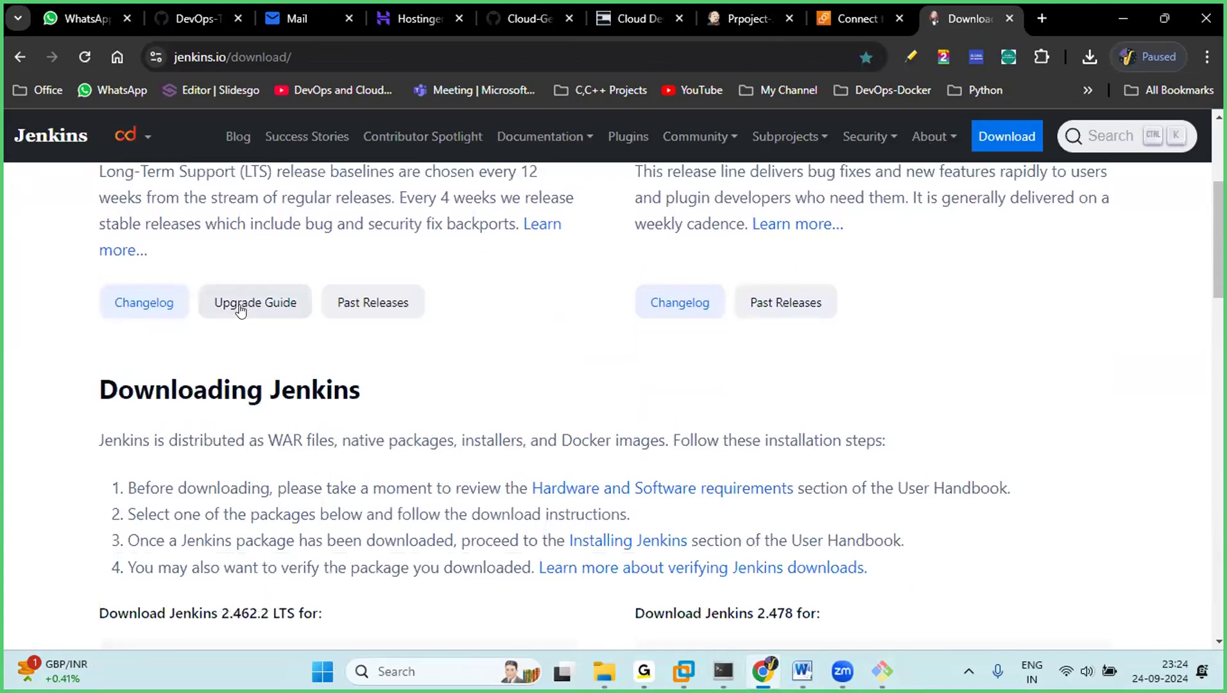
pyautogui.scroll(3, 233, 276)
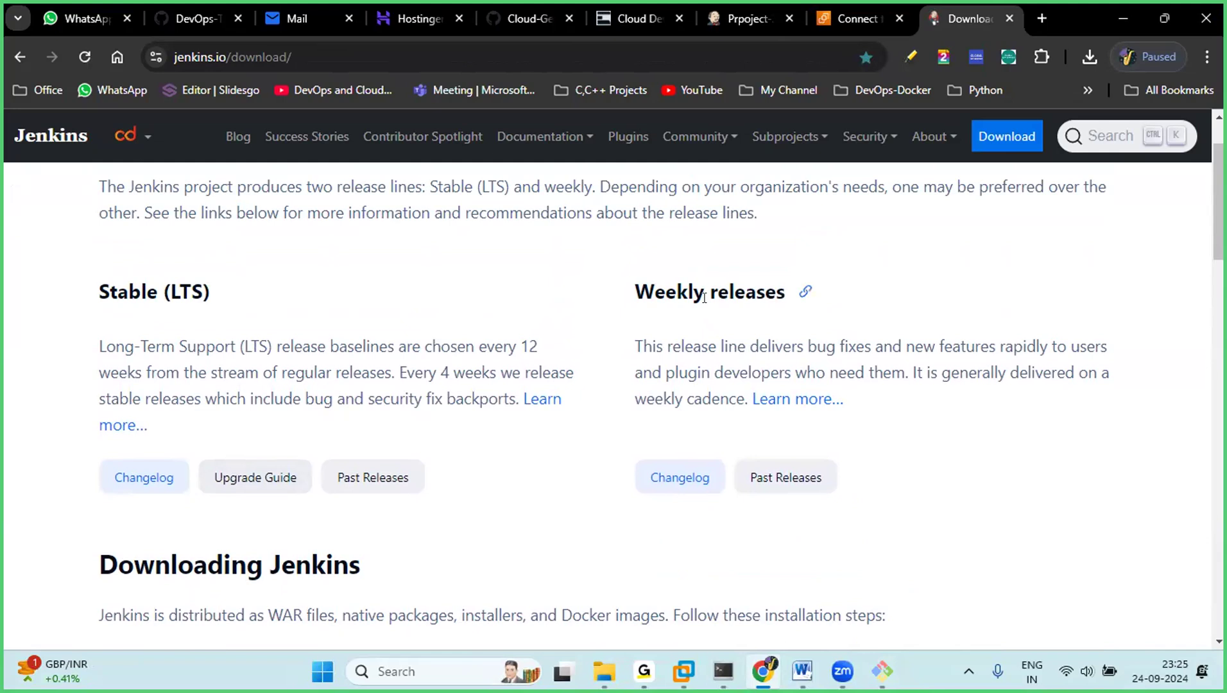
pyautogui.moveTo(96, 293); pyautogui.dragTo(236, 330)
pyautogui.click(236, 329)
pyautogui.scroll(-4, 237, 326)
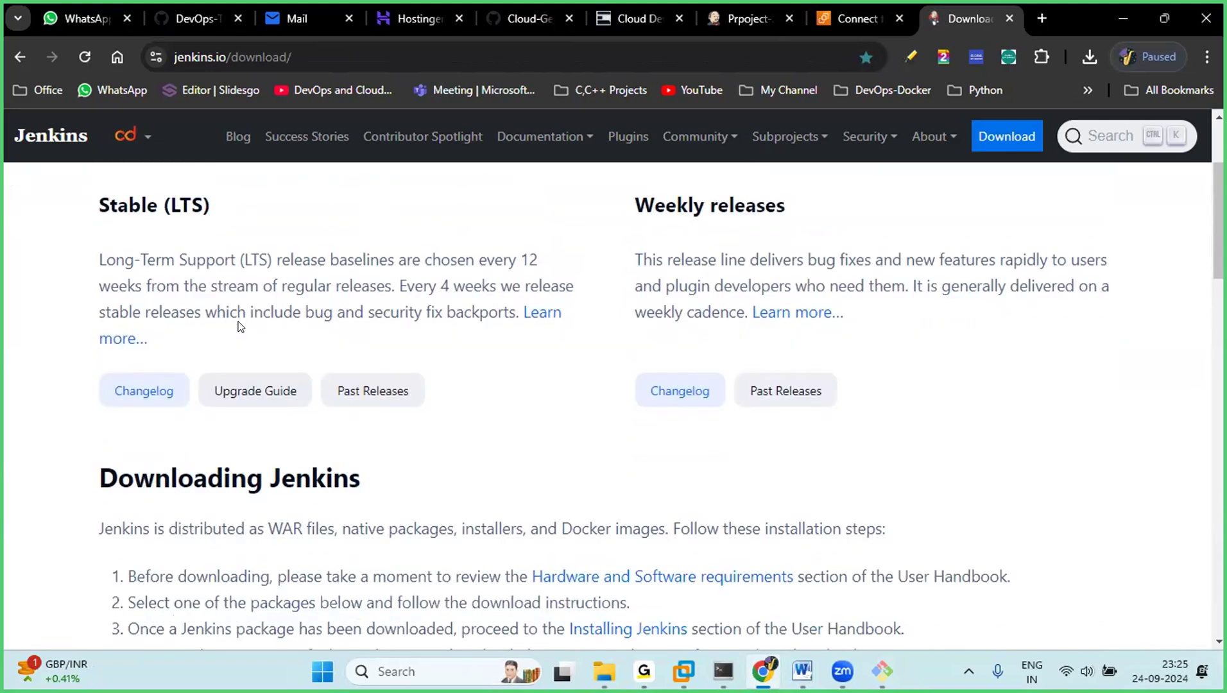
pyautogui.scroll(-3, 228, 469)
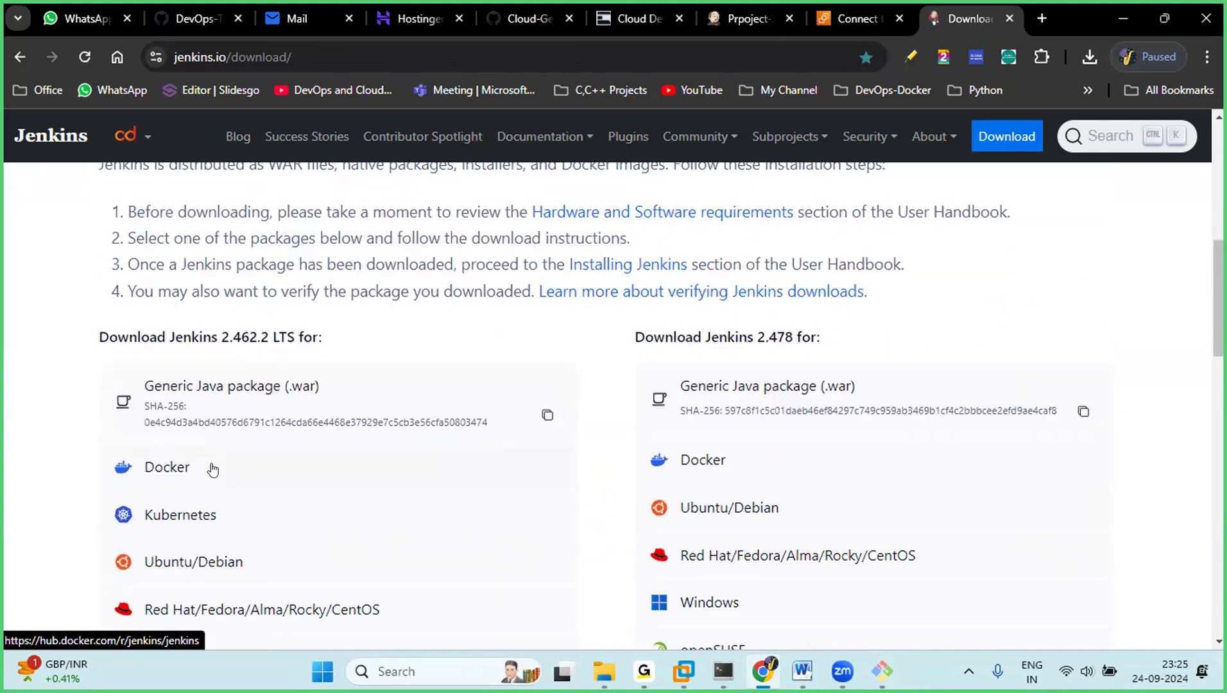
pyautogui.scroll(-3, 213, 470)
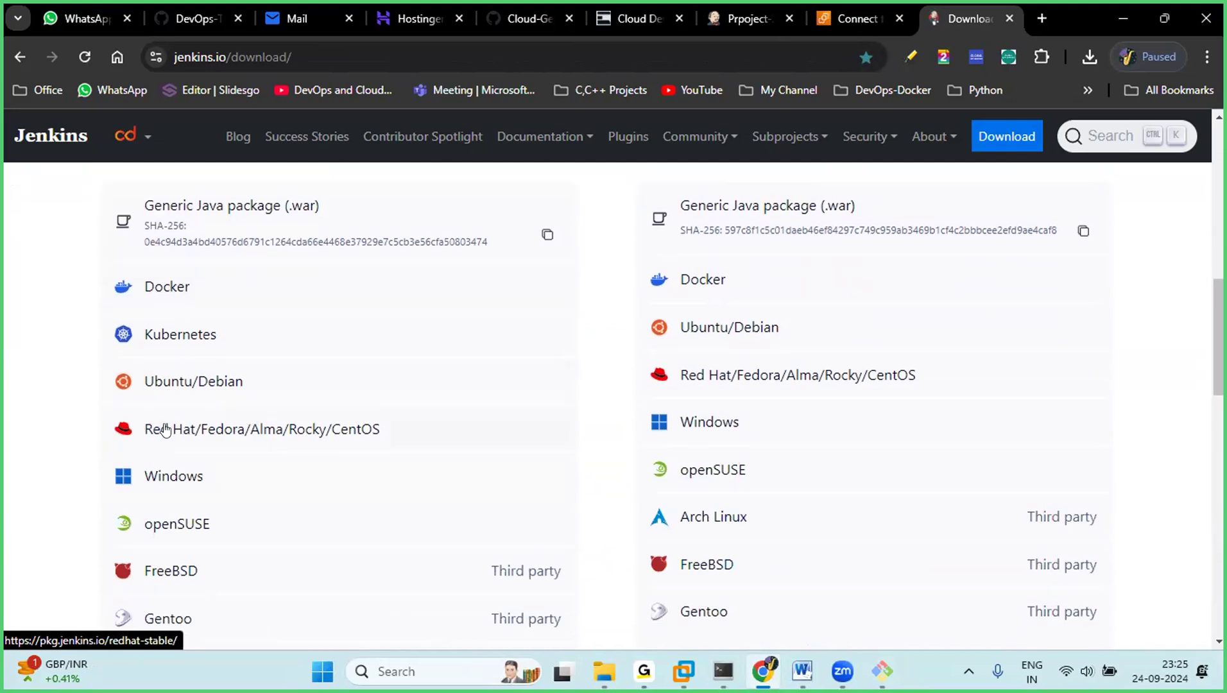
pyautogui.click(284, 432)
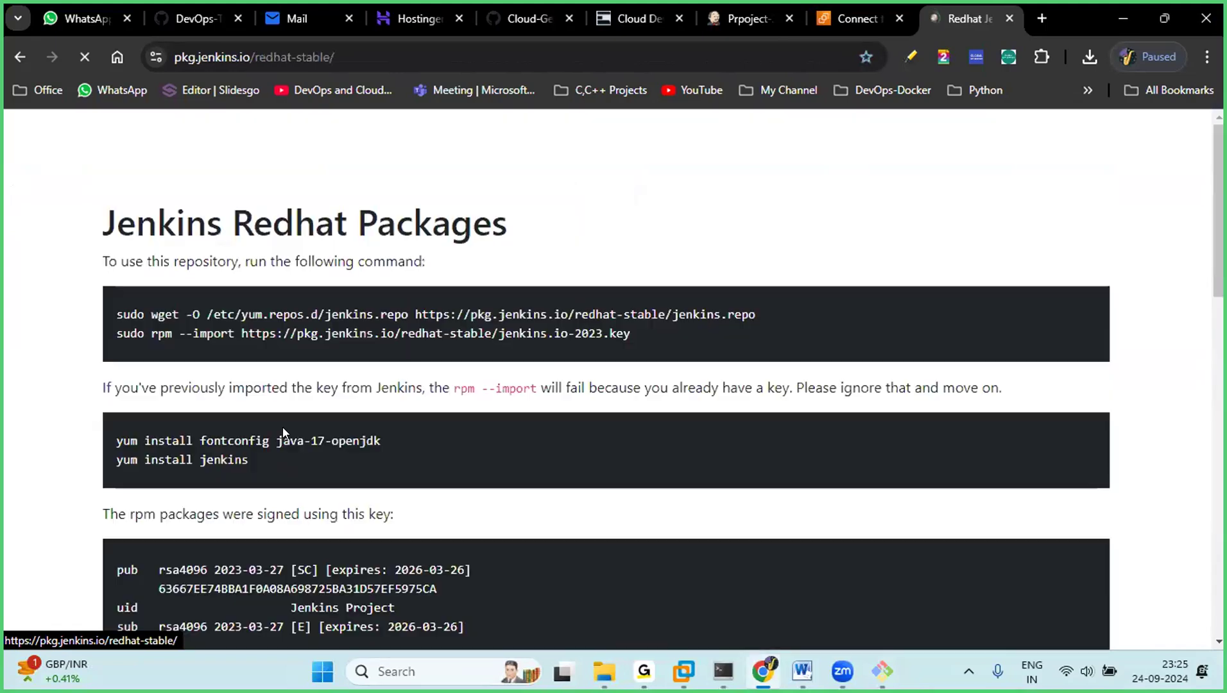
pyautogui.moveTo(639, 334); pyautogui.dragTo(114, 313)
pyautogui.press('super+c')
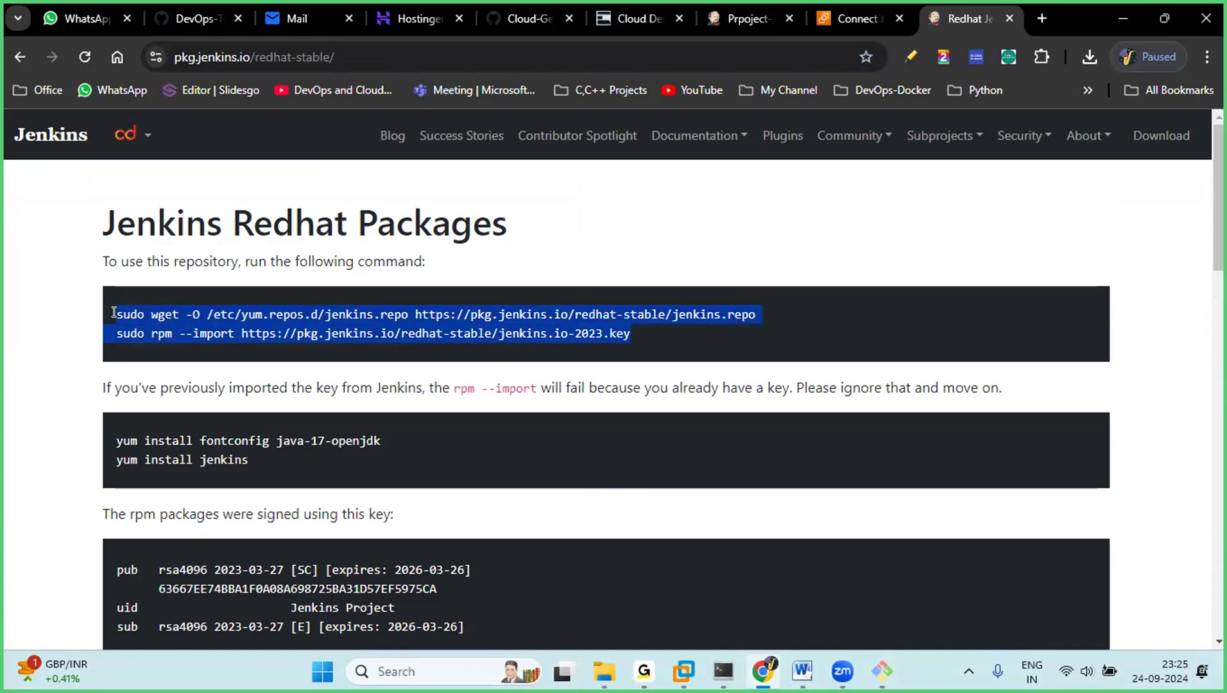
# Step: Switch to the SSH terminal, run the copied Jenkins repository download and rpm key import commands, and clear the terminal
pyautogui.hotkey('alt', 'Tab')
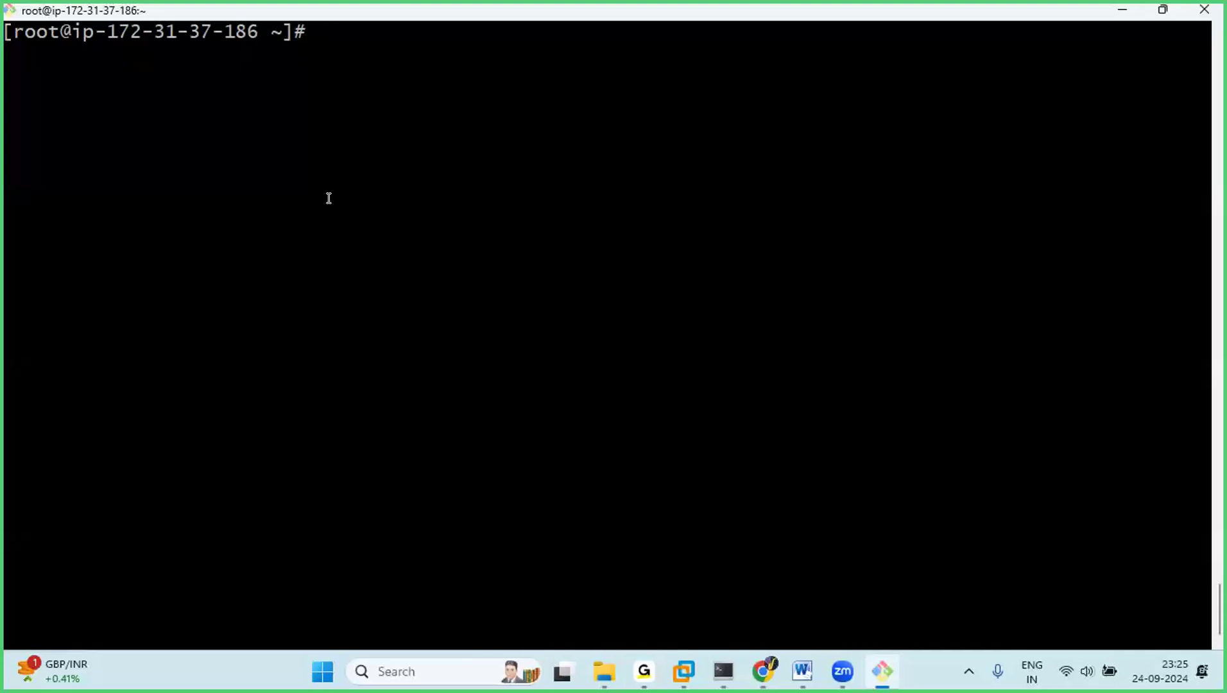
pyautogui.rightClick(329, 197)
pyautogui.click(366, 254)
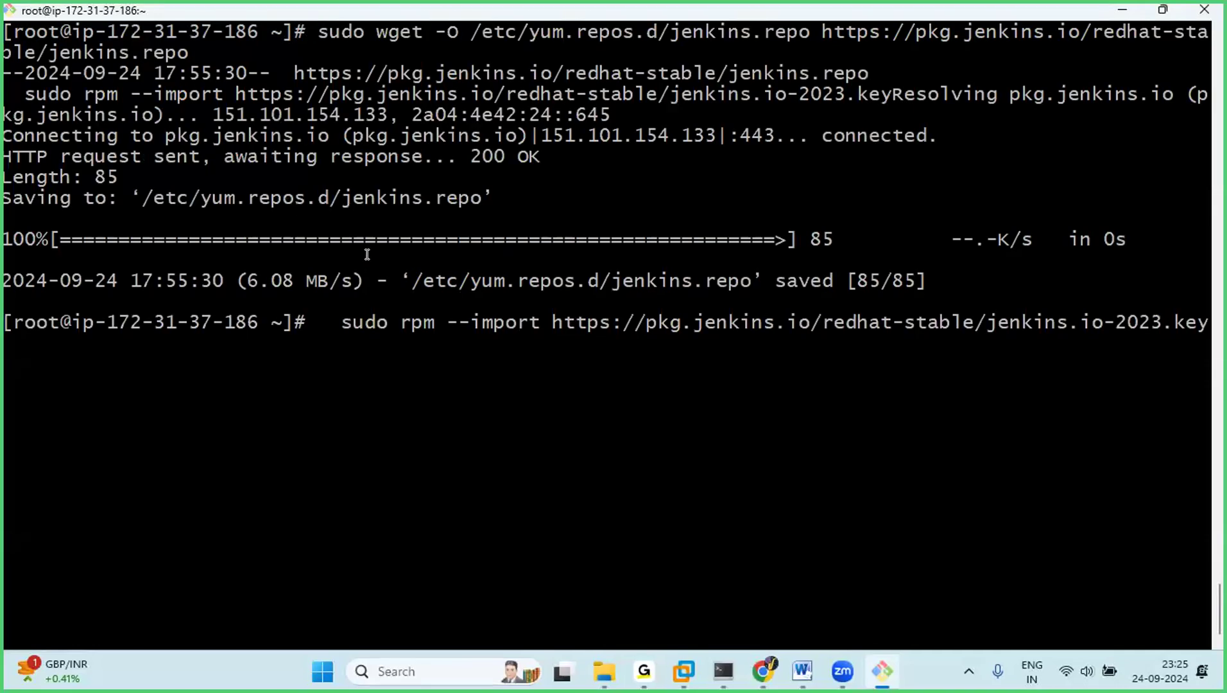
pyautogui.press('Return')
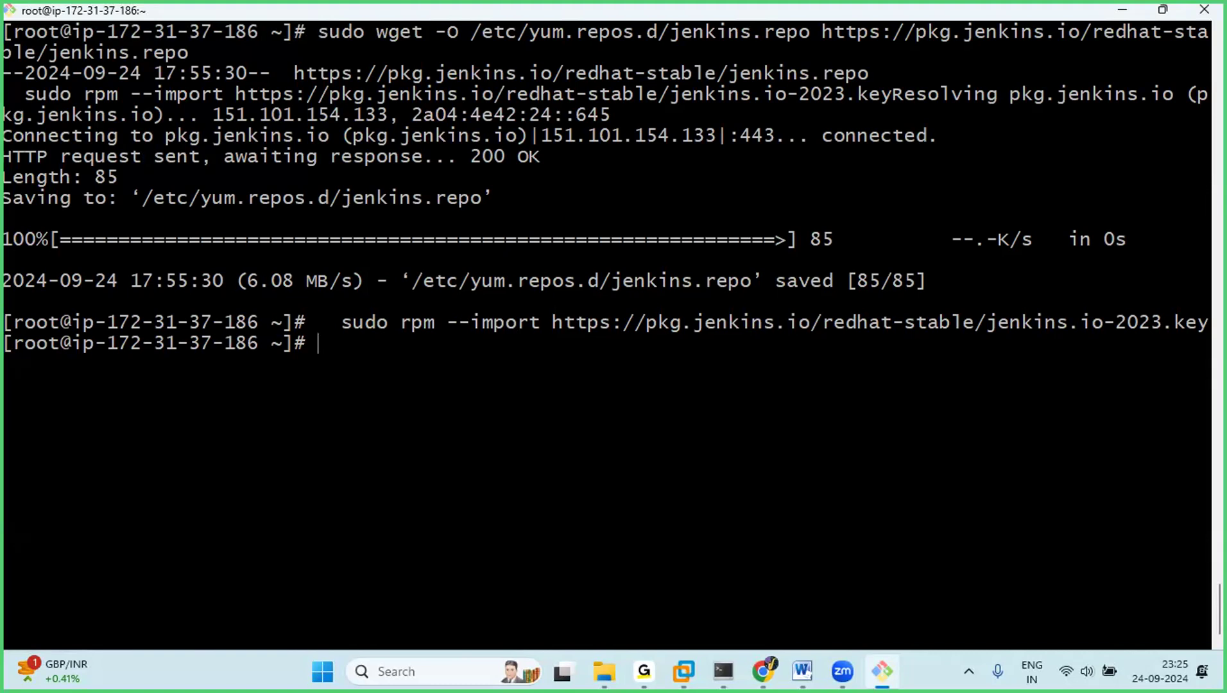
pyautogui.hotkey('ctrl', 'l')
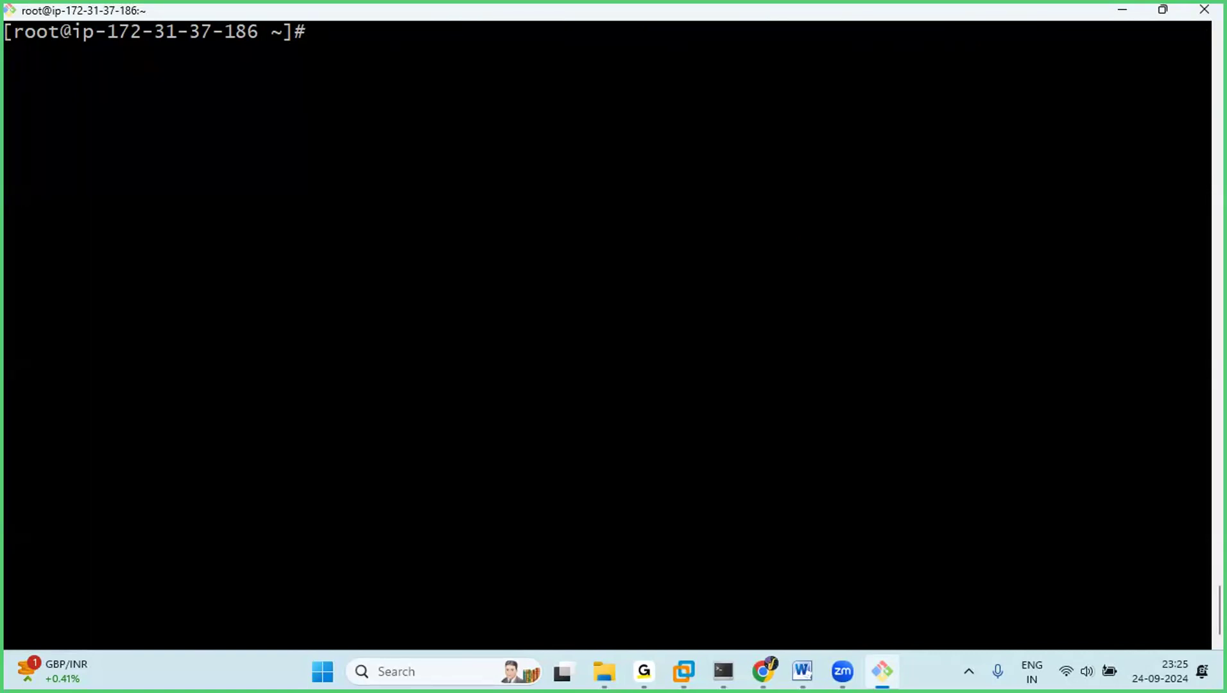
# Step: Install the jenkins package using yum with automatic confirmation, and clear the terminal
pyautogui.write('yum install jenkins ')
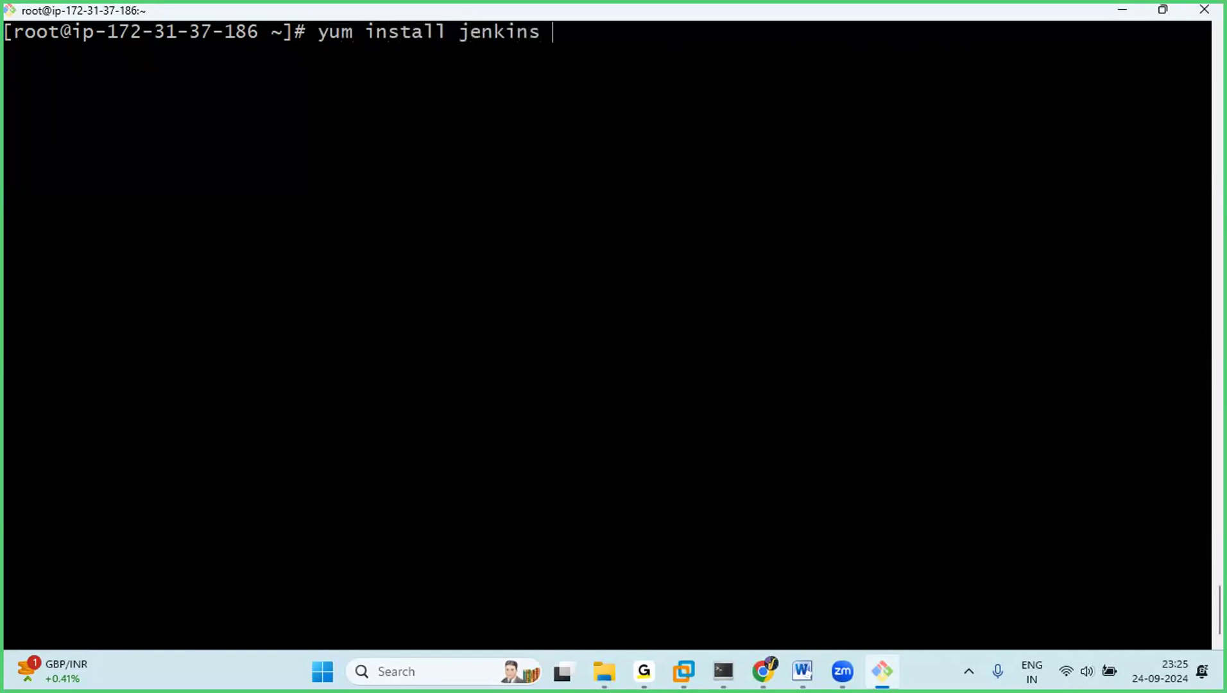
pyautogui.write('-y')
pyautogui.press('Return')
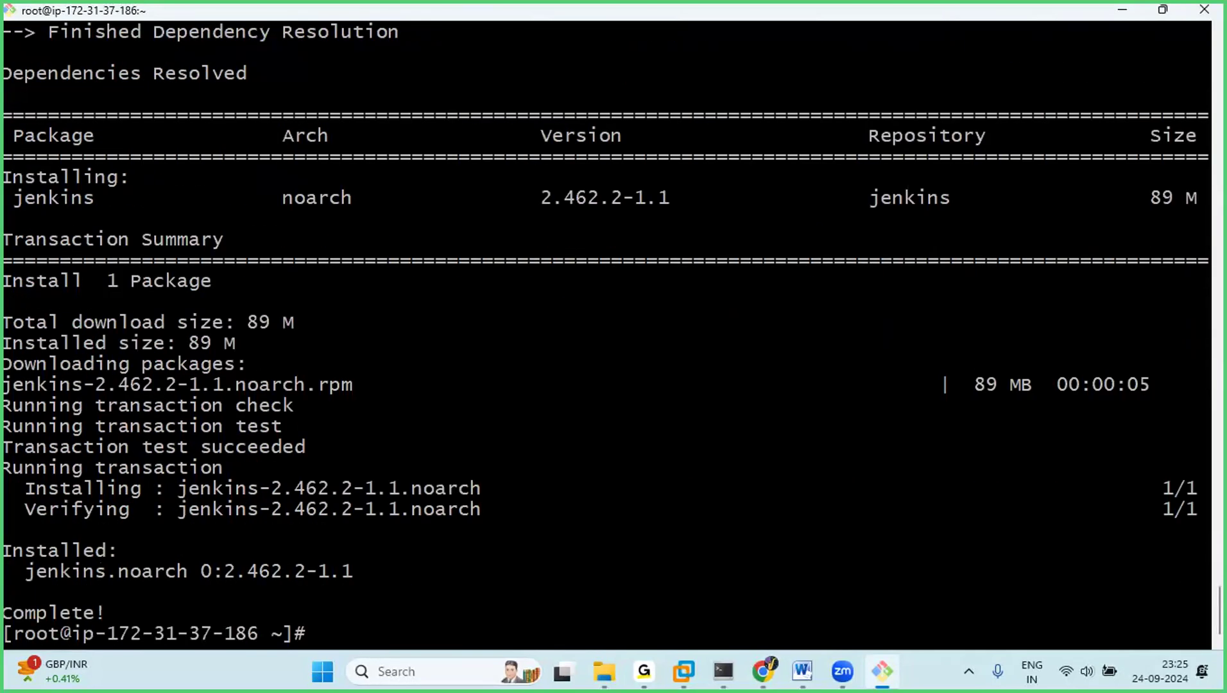
pyautogui.hotkey('ctrl', 'l')
pyautogui.write('yum')
pyautogui.press('BackSpace')
pyautogui.press('BackSpace')
pyautogui.press('BackSpace')
pyautogui.press('BackSpace')
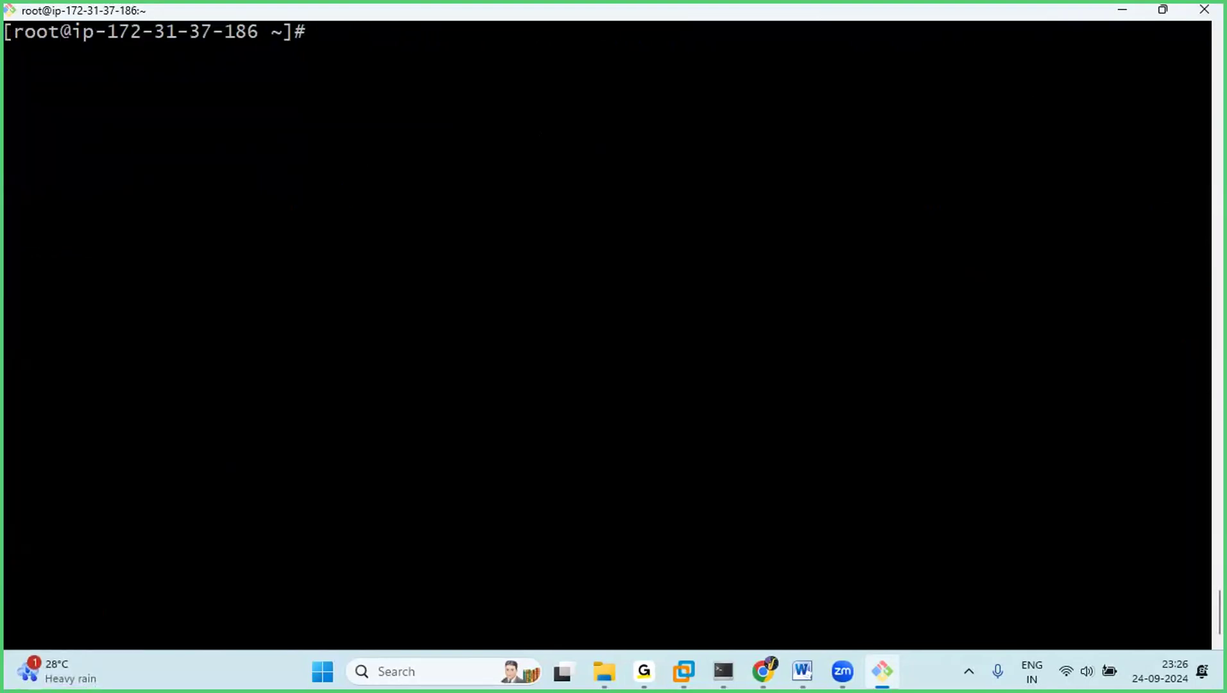
# Step: Start the Jenkins service with systemctl start jenkins, correcting the misspelled service name
pyautogui.write('systemctl start j')
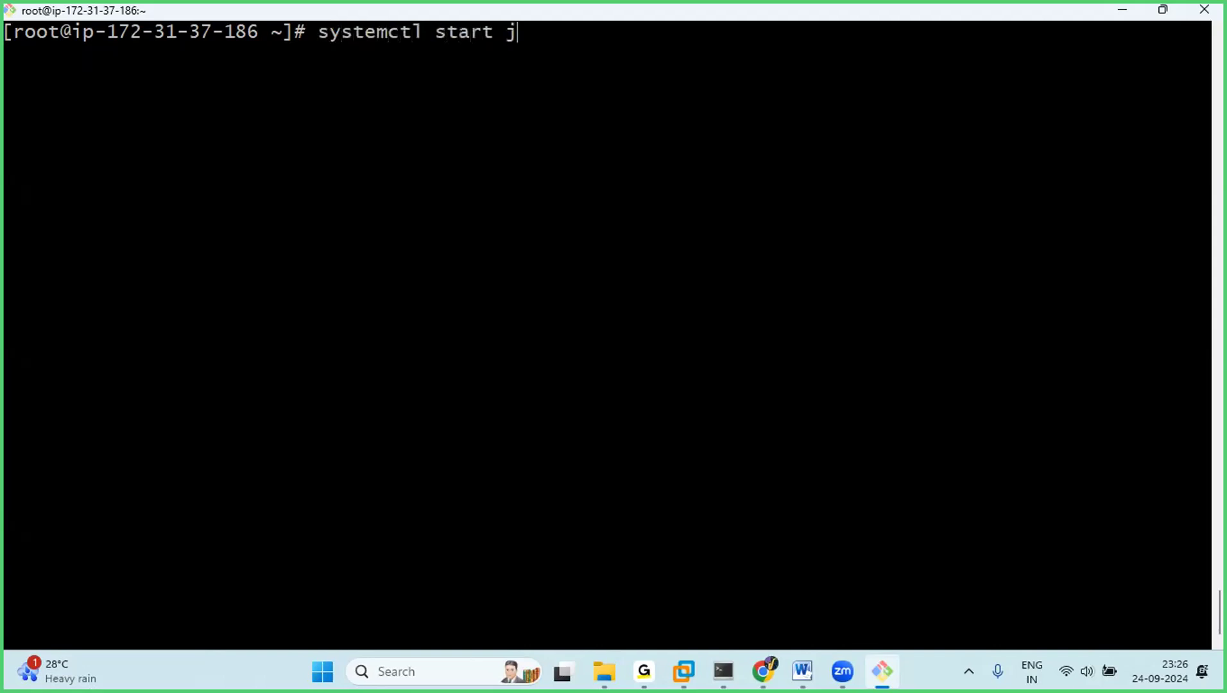
pyautogui.write('ekins')
pyautogui.press('Return')
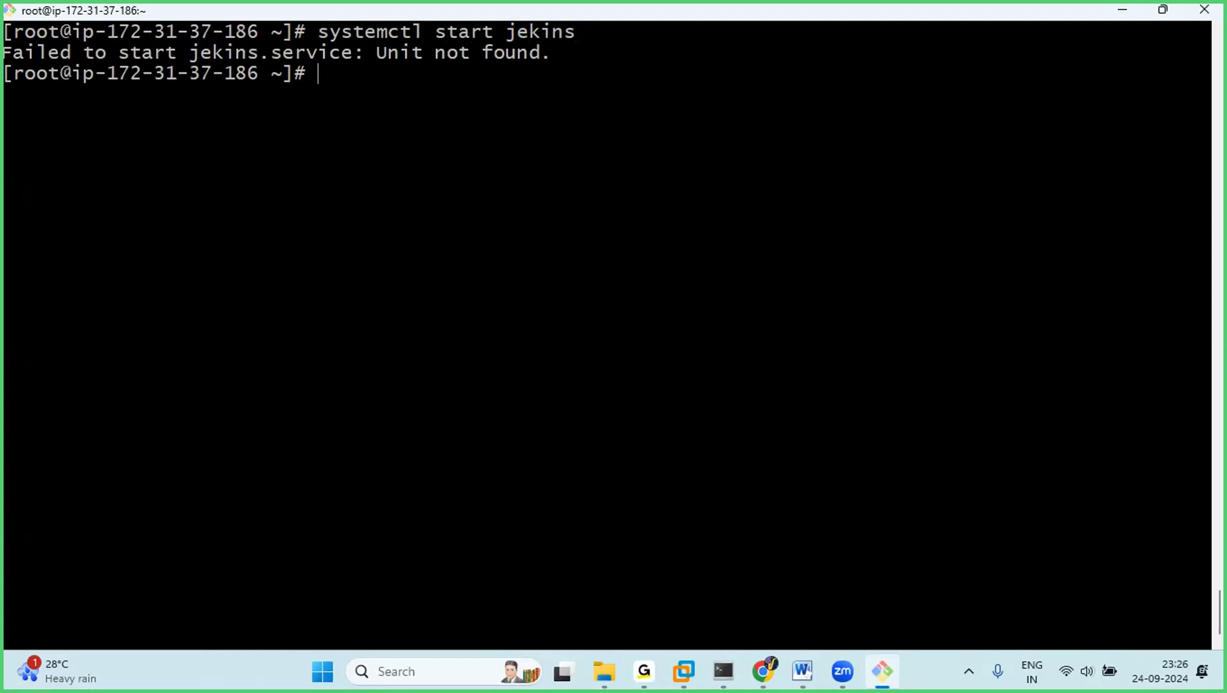
pyautogui.press('Up')
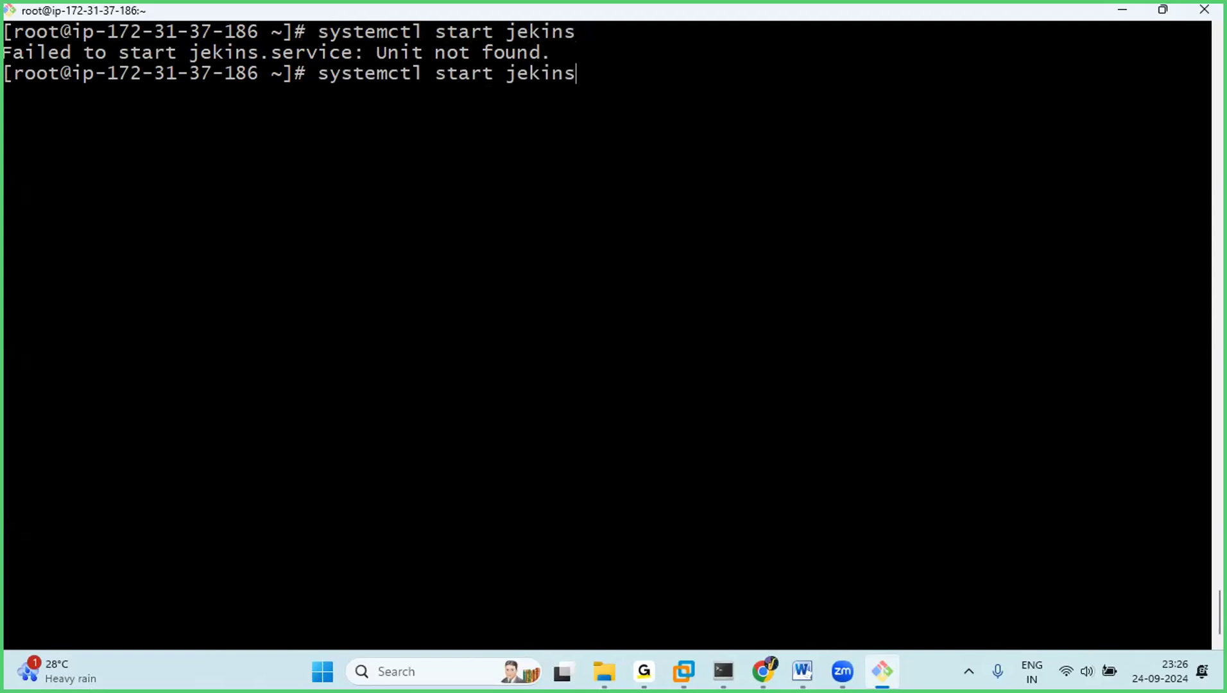
pyautogui.press('Left')
pyautogui.press('Left')
pyautogui.write('n')
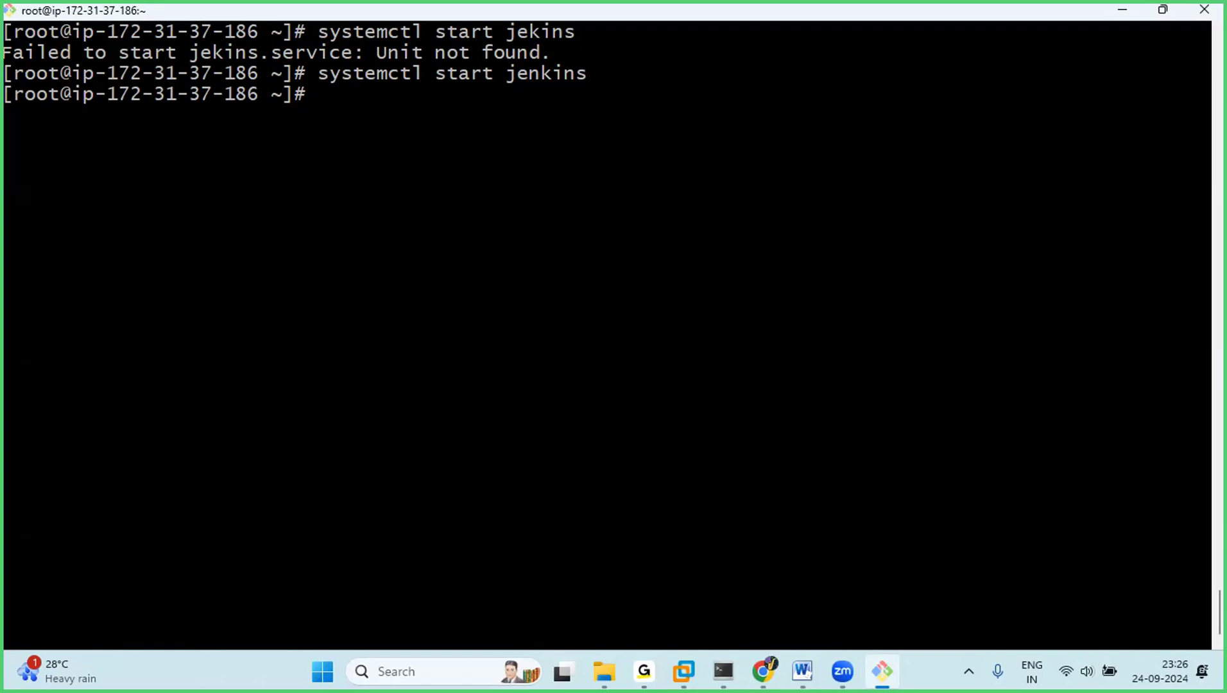
# Step: Try to check the service status with systemctl status jekins
pyautogui.write('systemctl')
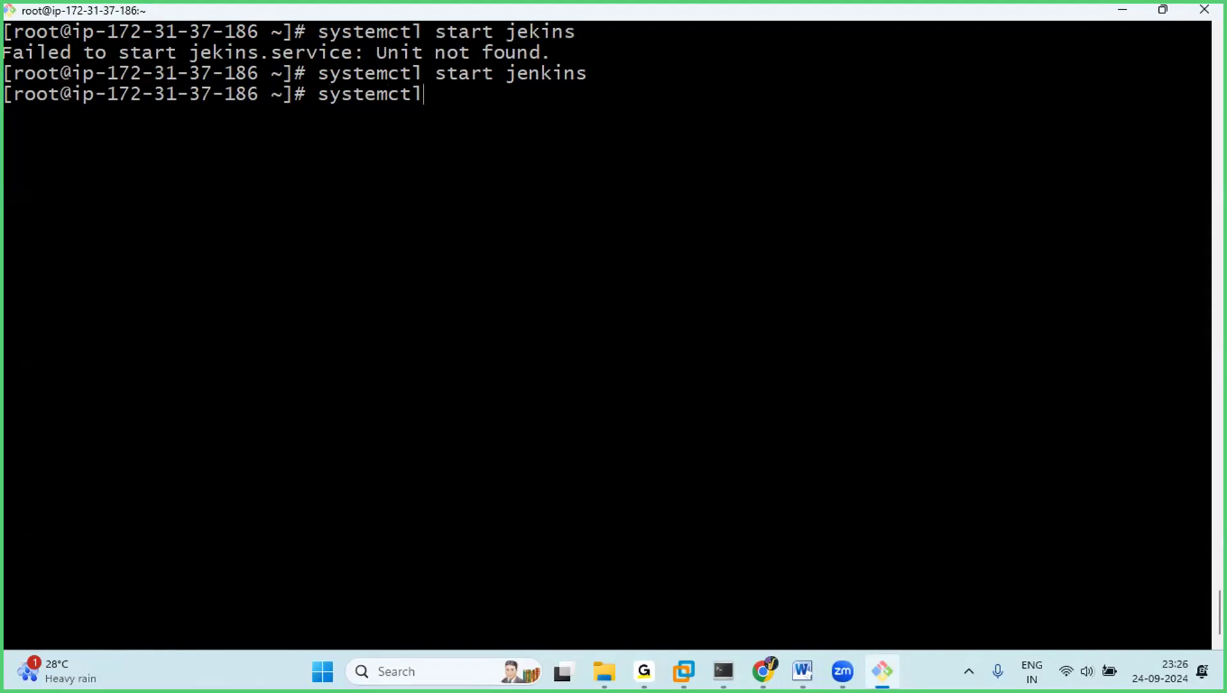
pyautogui.write(' status je')
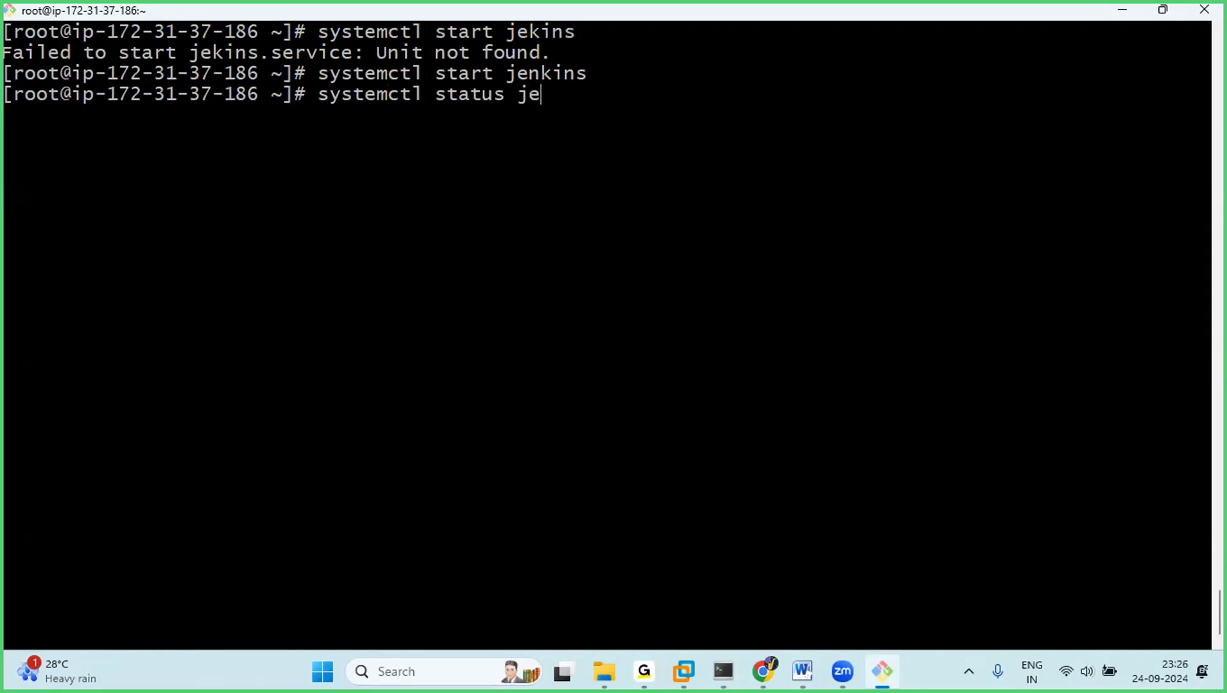
pyautogui.write('kins')
pyautogui.press('Return')
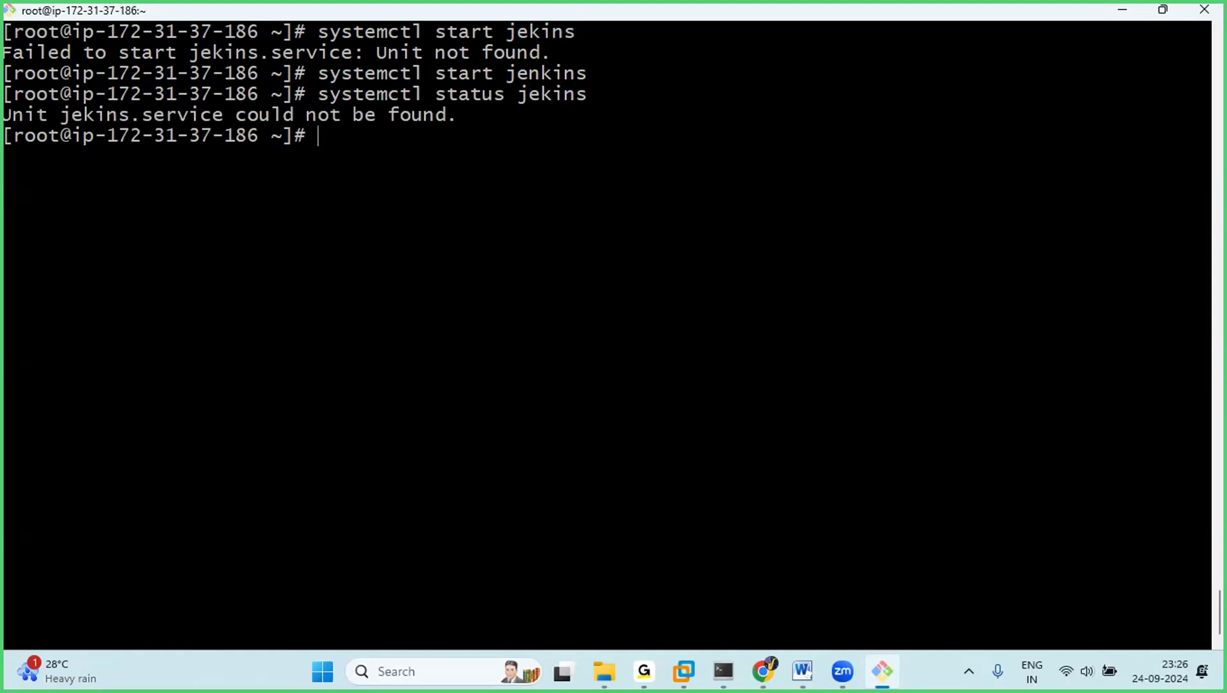
# Step: Clear the terminal and check the service's active state with systemctl status jenkins
pyautogui.hotkey('ctrl', 'l')
pyautogui.write('systemc')
pyautogui.press('BackSpace')
pyautogui.write('ctl status jenkins')
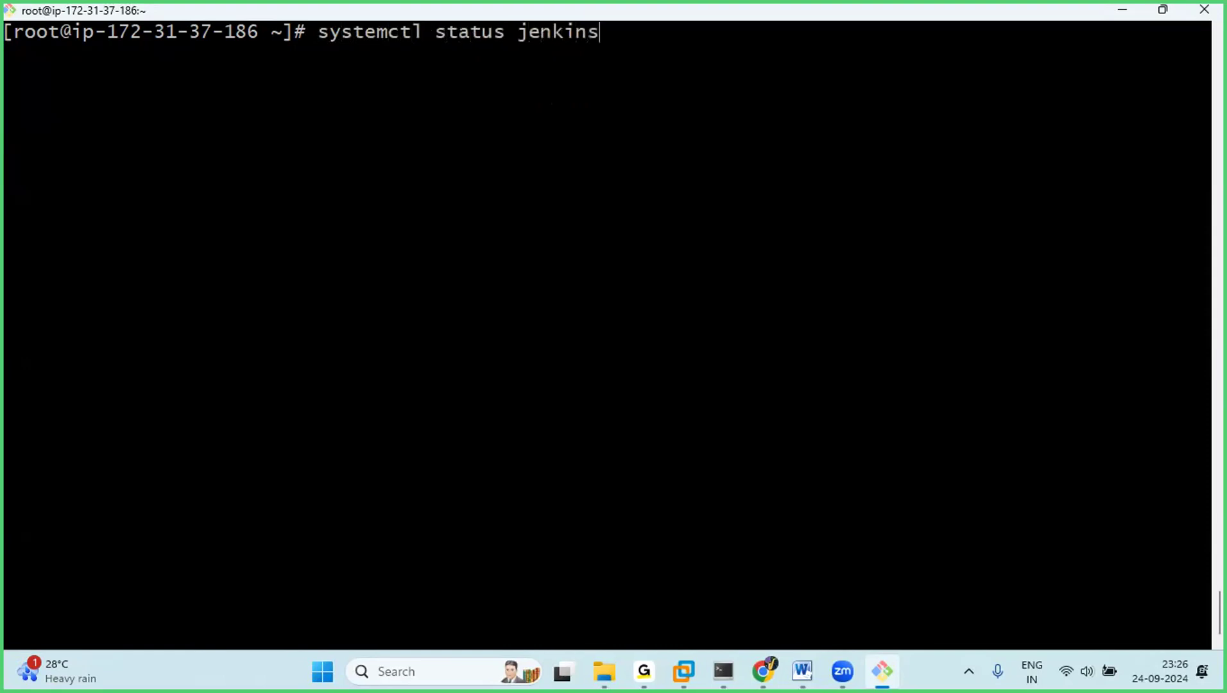
pyautogui.press('Return')
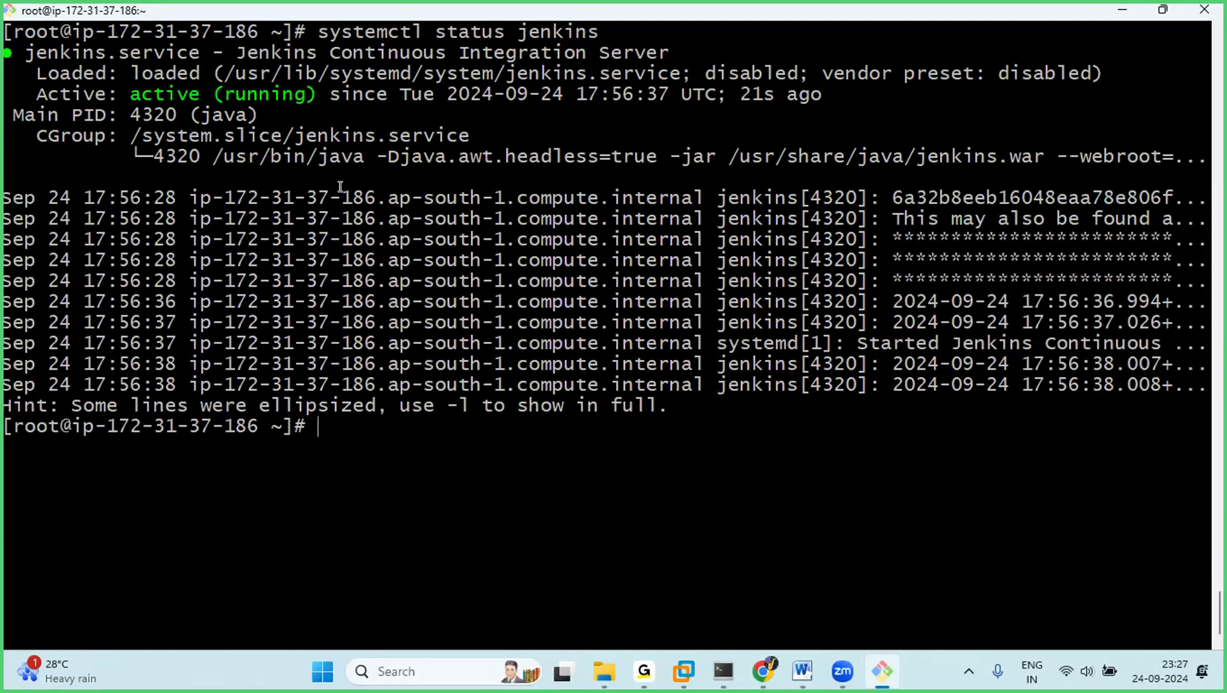
pyautogui.moveTo(122, 95); pyautogui.dragTo(222, 97)
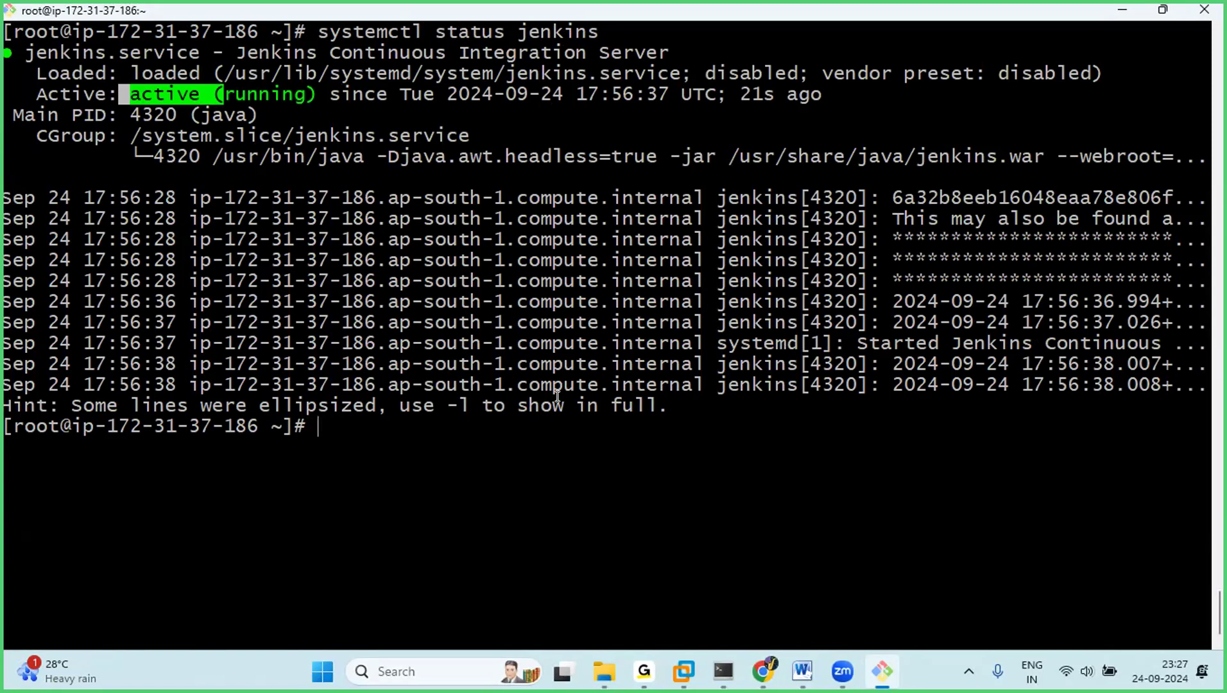
# Step: Enable the Jenkins service at boot with systemctl enable jenkins, correcting the misspelled service name, and clear the terminal
pyautogui.hotkey('ctrl', 'l')
pyautogui.write('systemctl enable jekins')
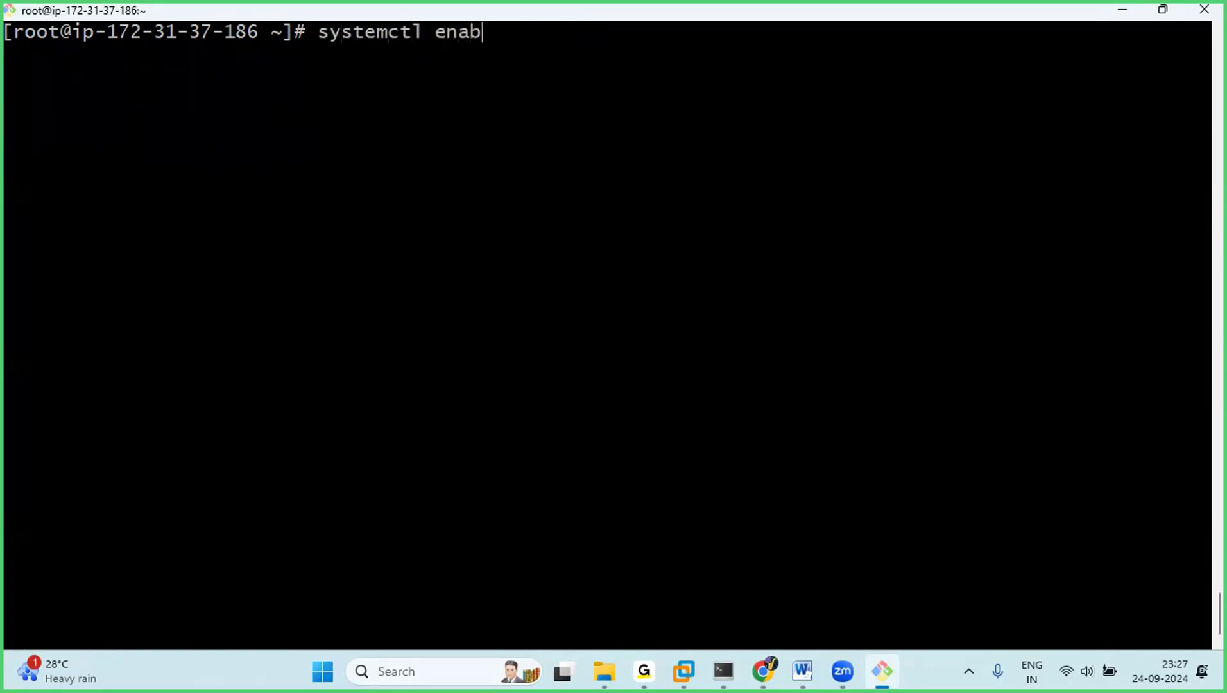
pyautogui.press('Return')
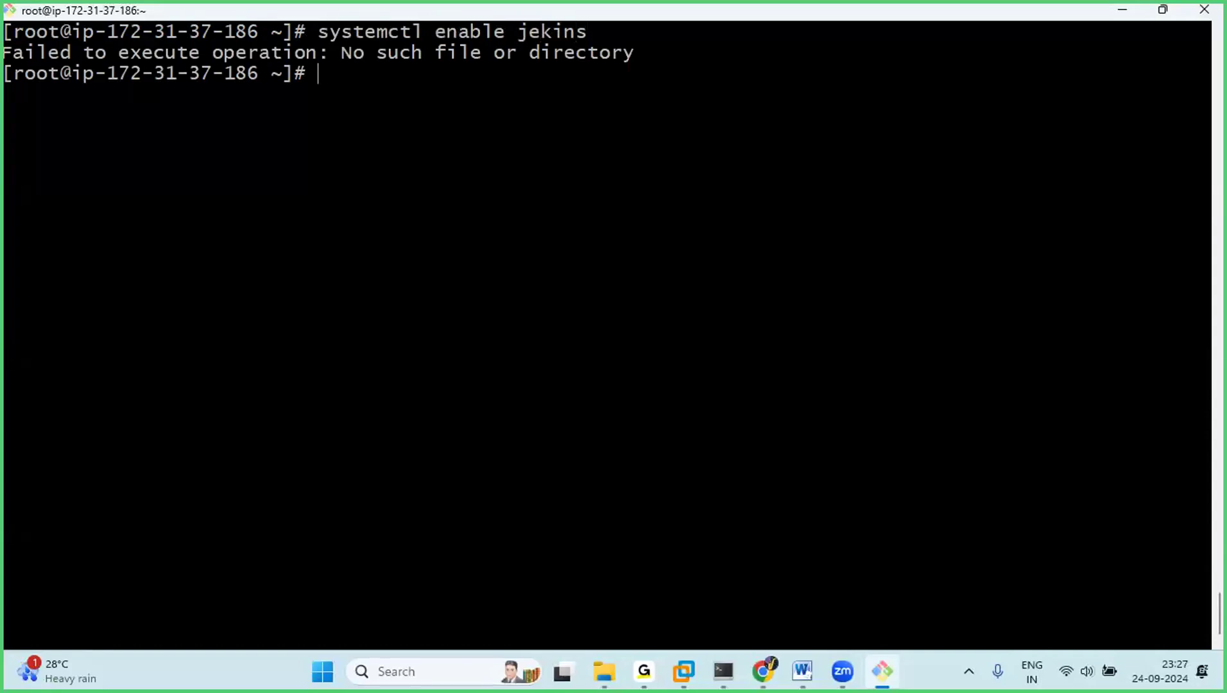
pyautogui.press('Up')
pyautogui.press('Left')
pyautogui.press('Left')
pyautogui.press('Left')
pyautogui.press('Left')
pyautogui.write('n')
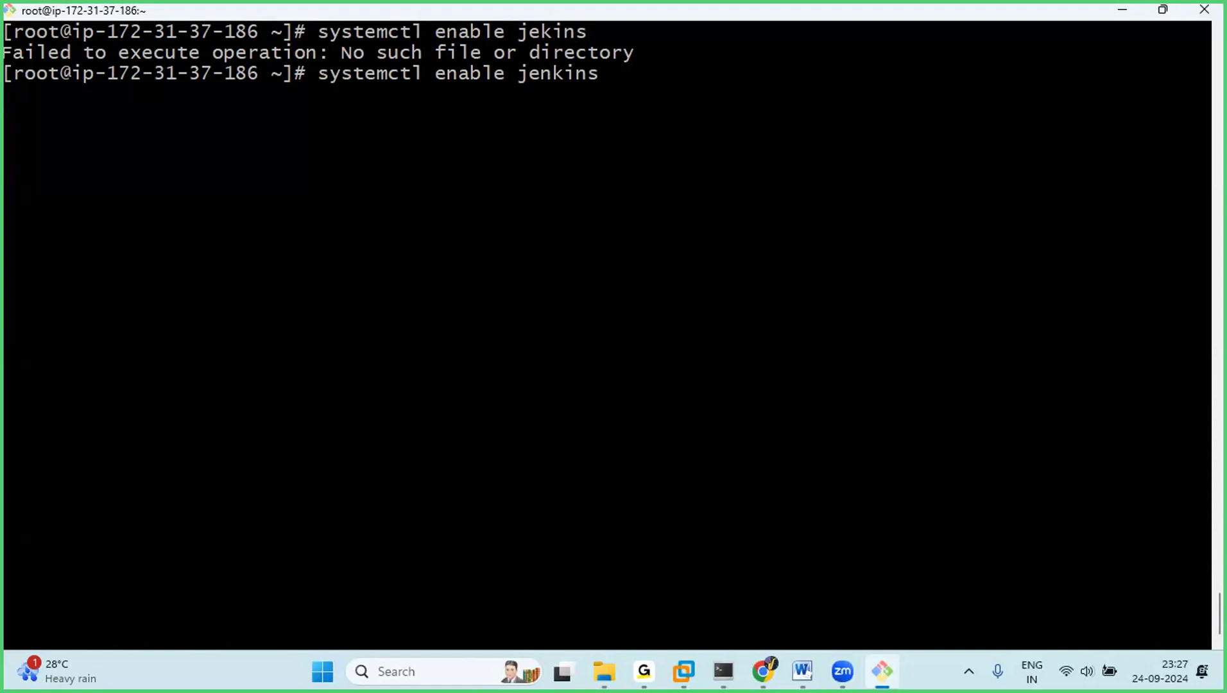
pyautogui.press('Return')
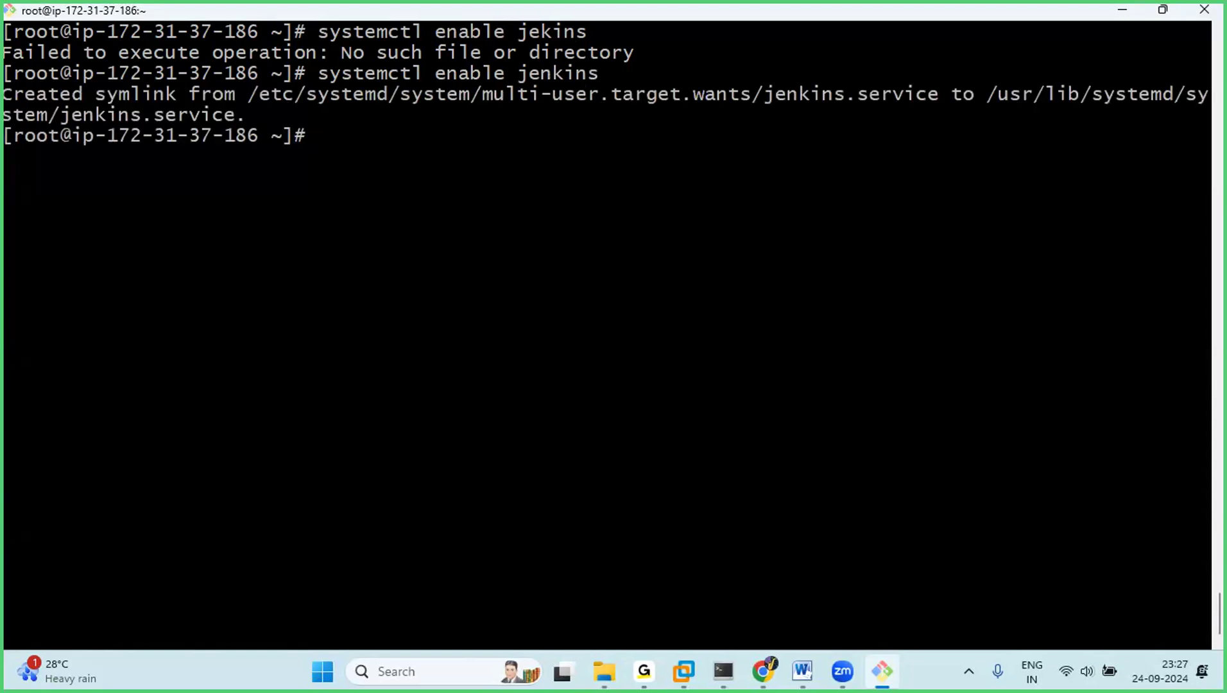
pyautogui.hotkey('ctrl', 'l')
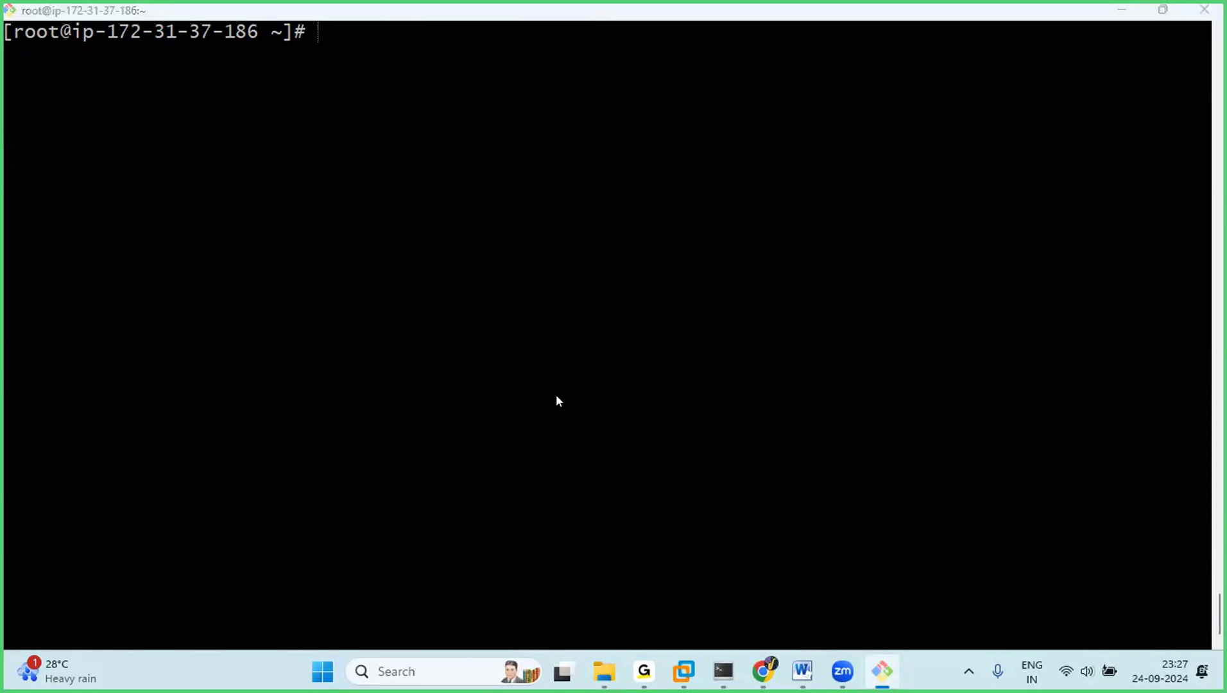
# Step: Switch to Chrome, return to the EC2 instances list and copy the running Jenkins-Server's public IPv4 address
pyautogui.hotkey('alt', 'Tab')
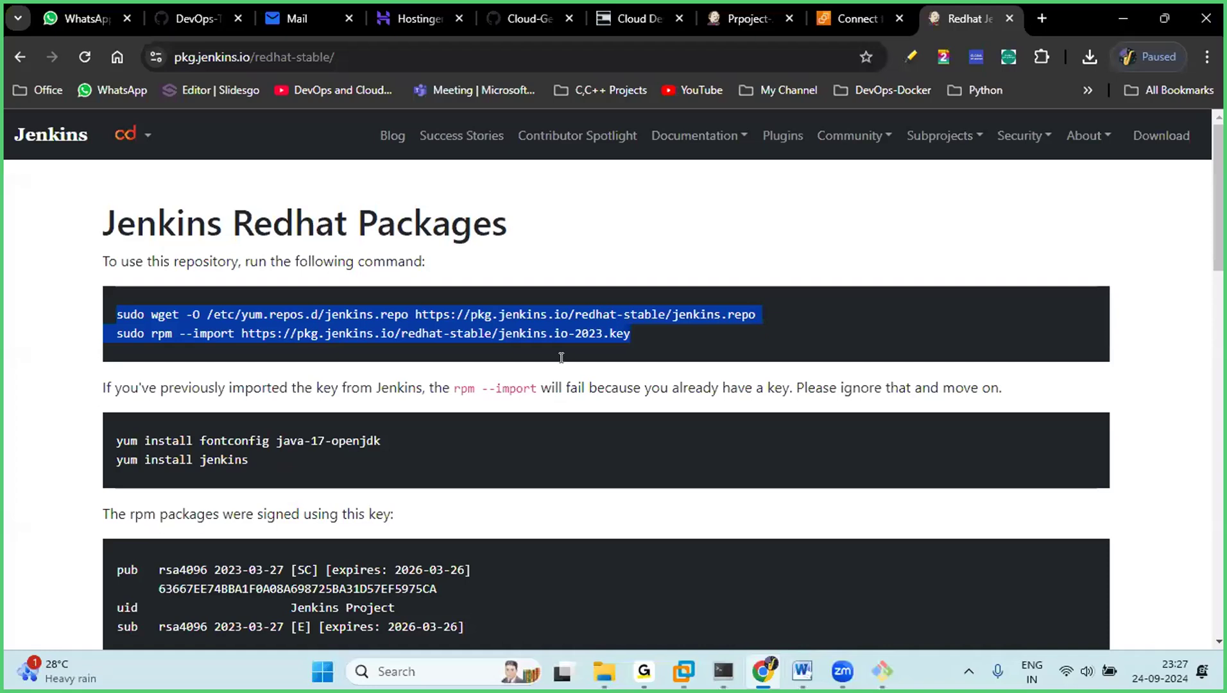
pyautogui.click(813, 28)
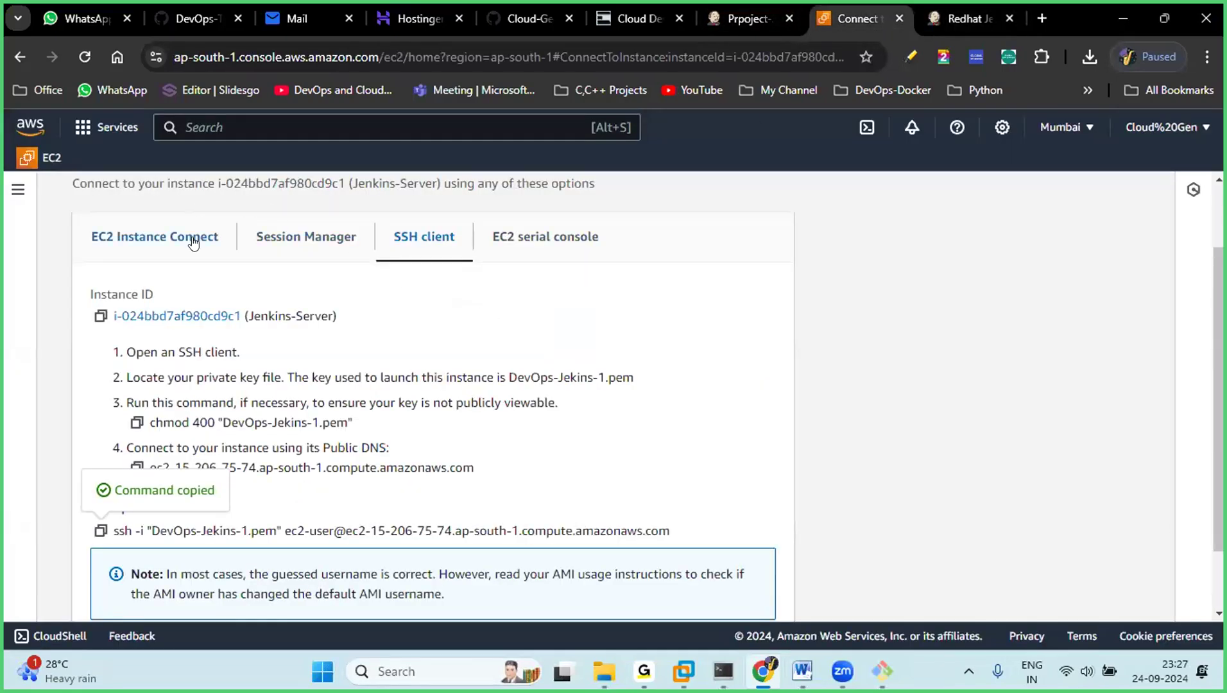
pyautogui.scroll(2, 192, 249)
pyautogui.click(154, 204)
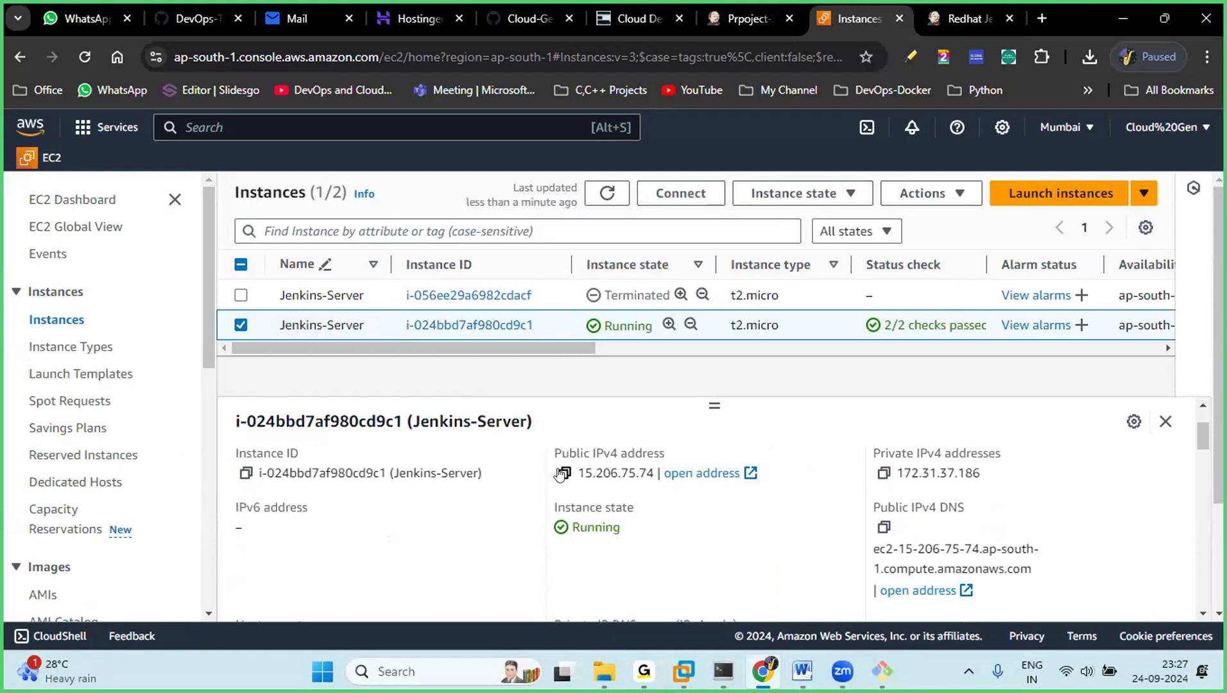
pyautogui.click(563, 473)
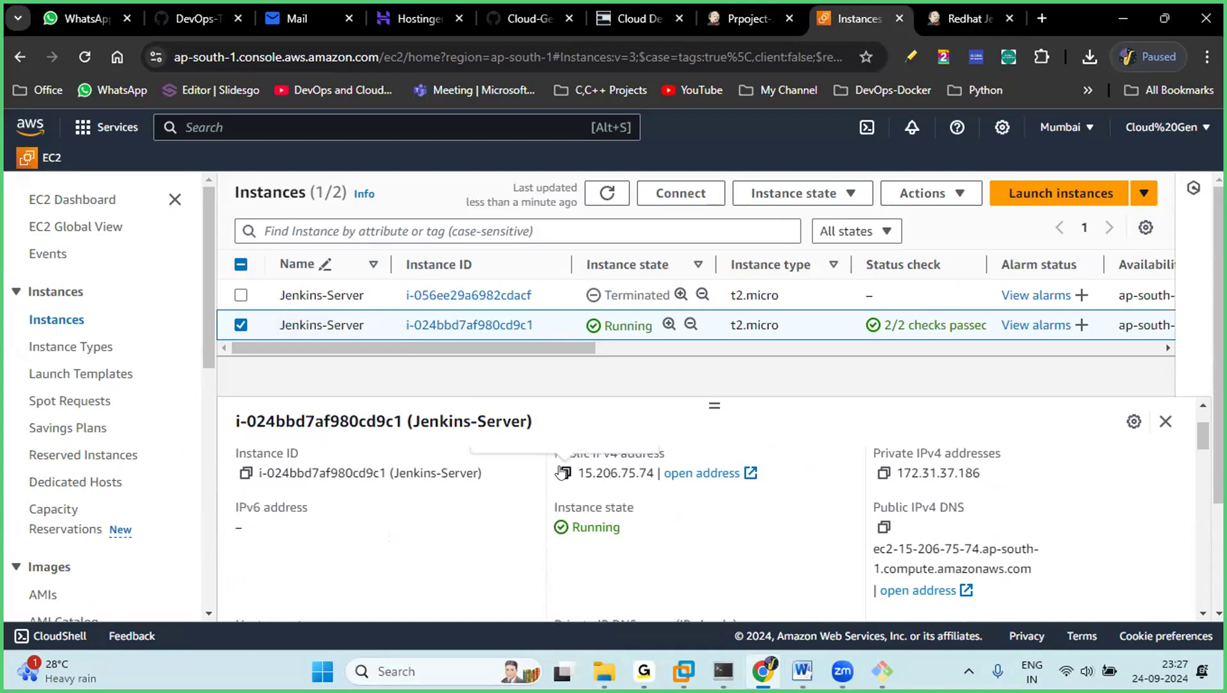
# Step: Open 15.206.75.74:8080 in the browser tab holding the Jenkins Redhat Packages page
pyautogui.click(980, 22)
pyautogui.click(767, 50)
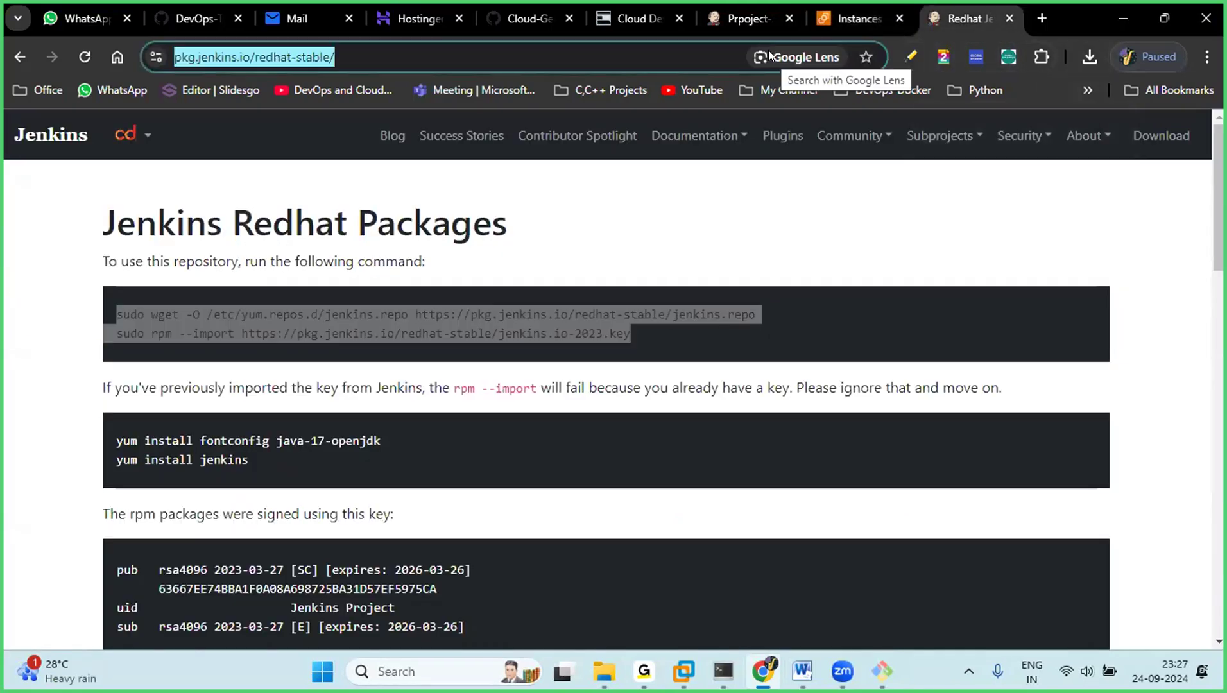
pyautogui.hotkey('ctrl', 'v')
pyautogui.write(':8080')
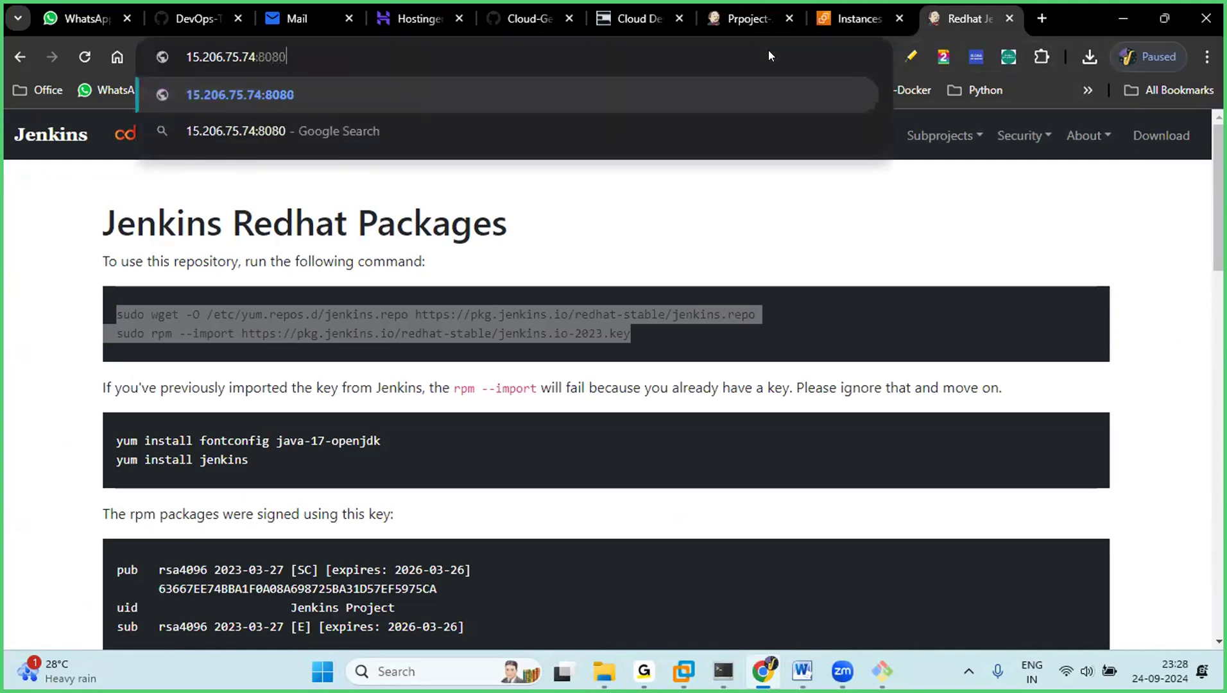
pyautogui.press('Return')
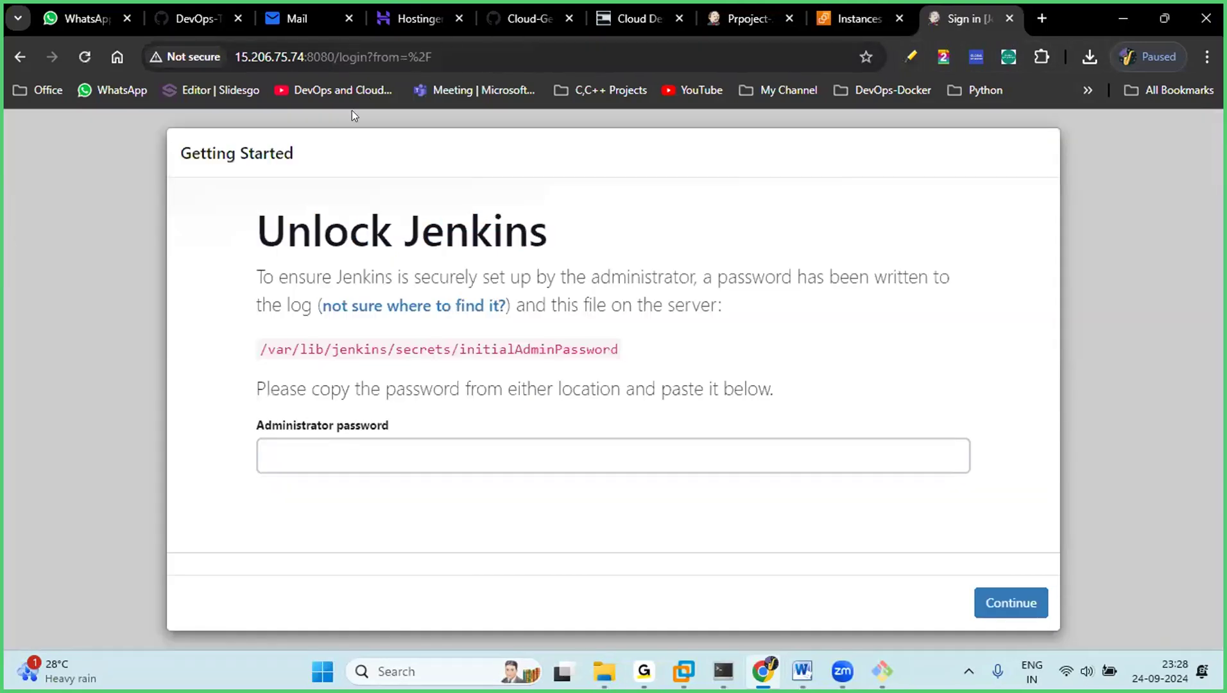
# Step: Copy the initialAdminPassword file path from the Unlock Jenkins page and print that file in the SSH terminal with cat
pyautogui.tripleClick(542, 346)
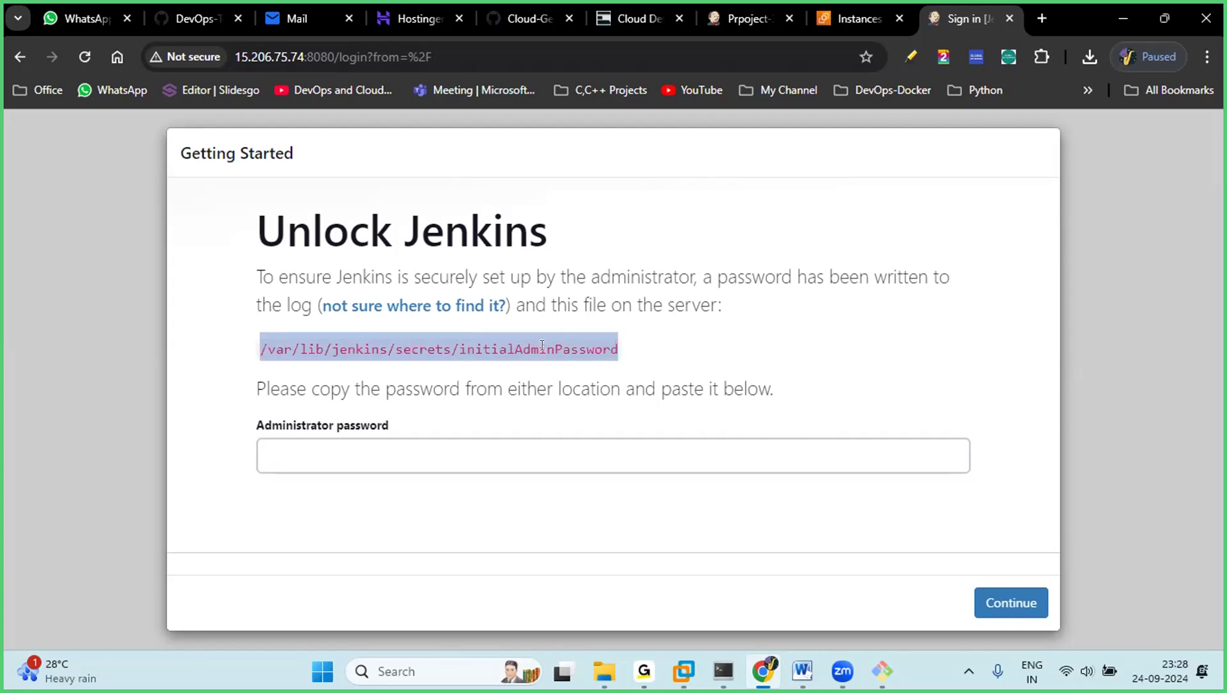
pyautogui.rightClick(489, 340)
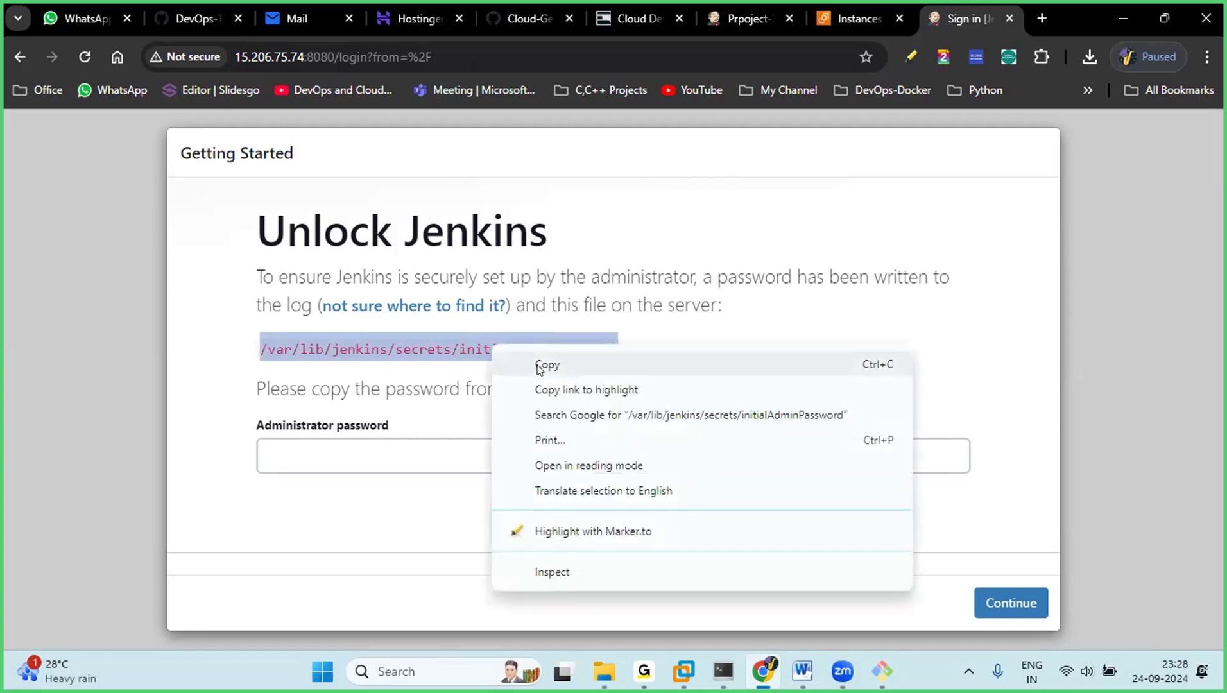
pyautogui.click(520, 362)
pyautogui.click(883, 671)
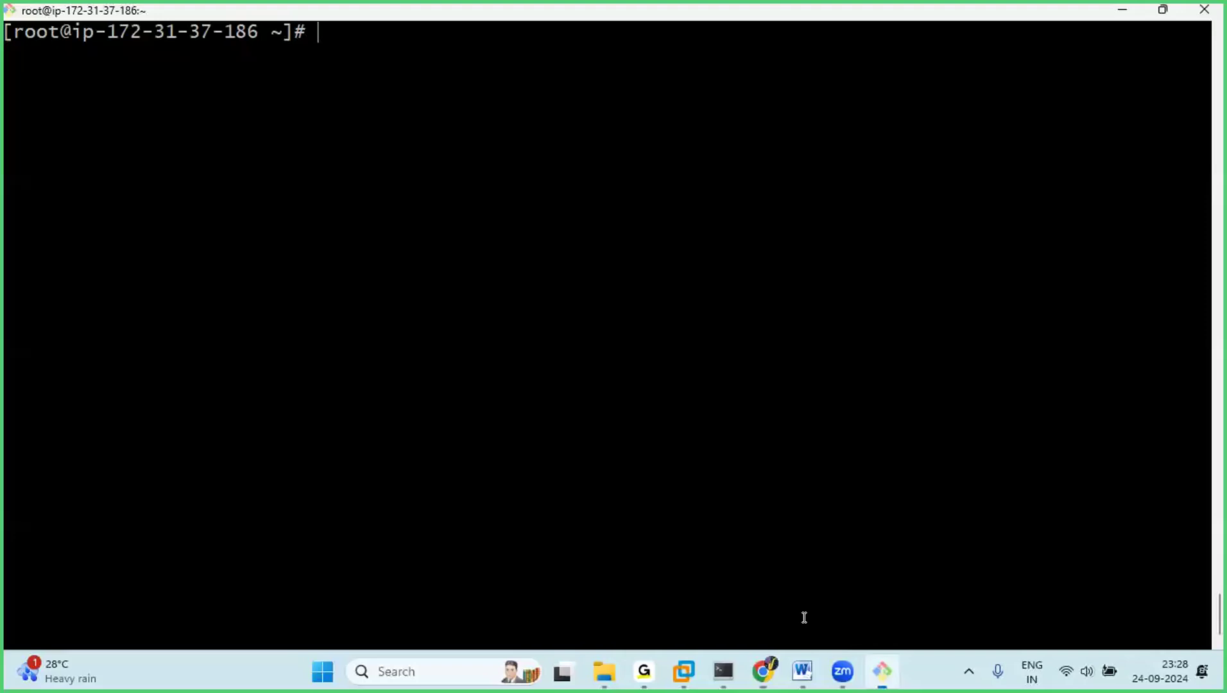
pyautogui.write('cat')
pyautogui.press('shift+Insert')
pyautogui.press('Return')
pyautogui.press('Return')
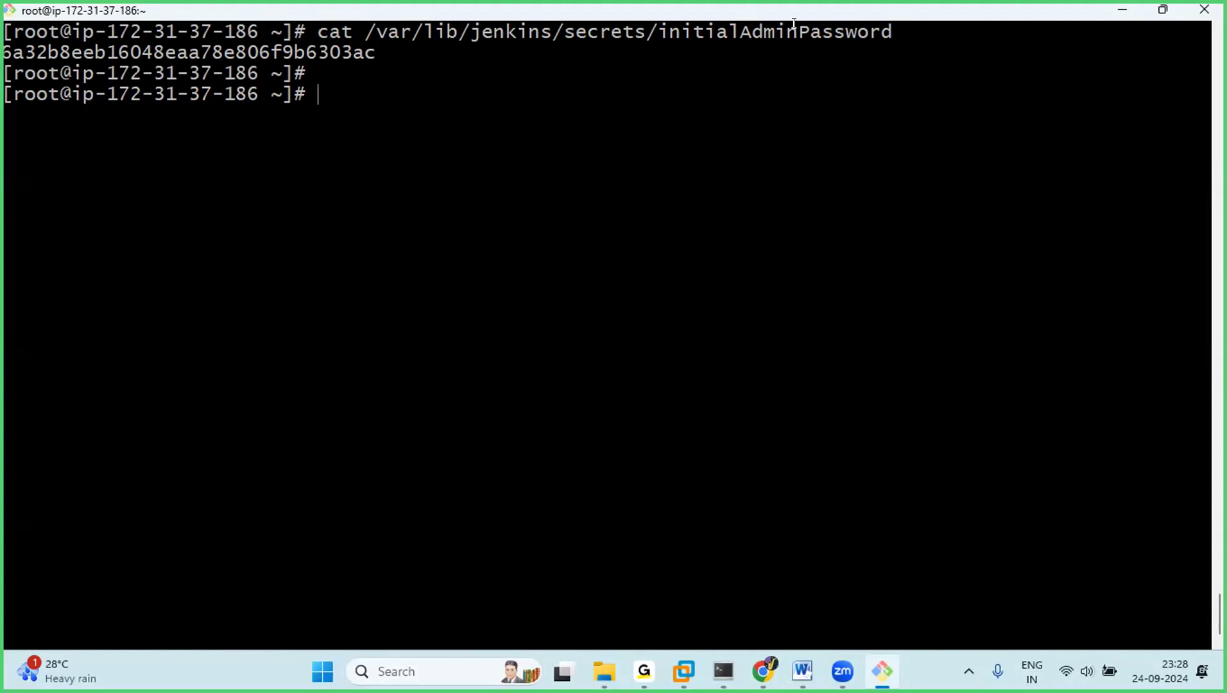
# Step: Copy the initial admin password from the terminal output, switch to Chrome and unlock Jenkins by submitting it as the administrator password
pyautogui.doubleClick(230, 51)
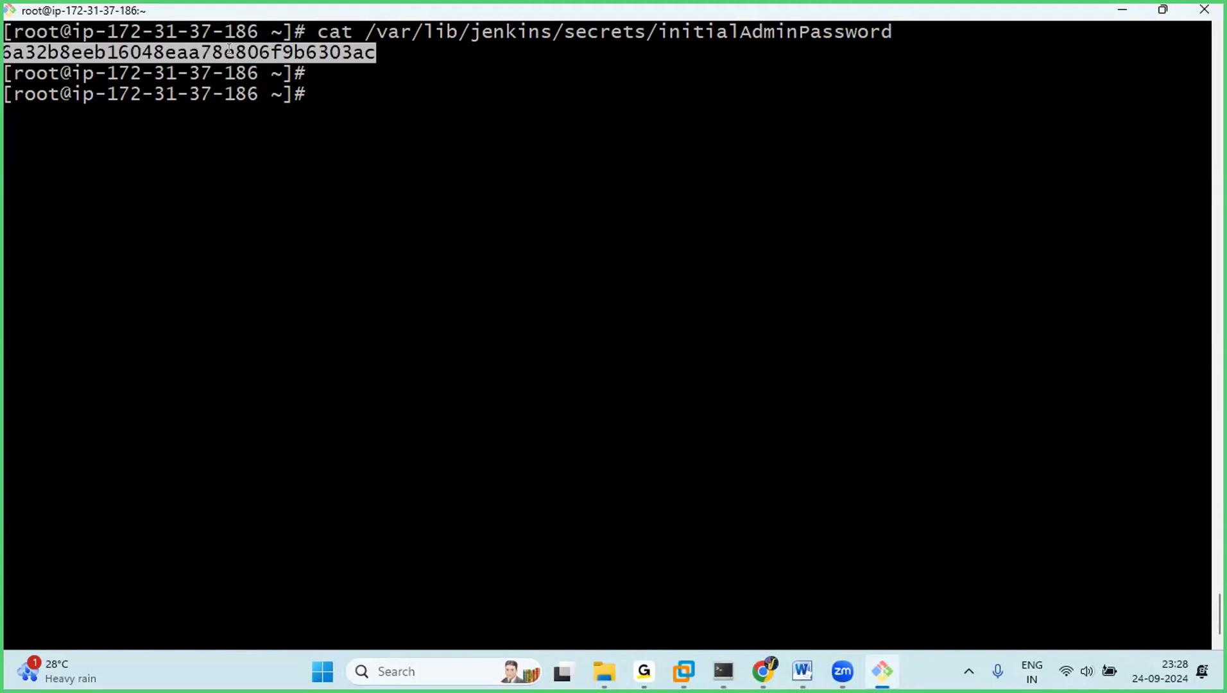
pyautogui.rightClick(231, 52)
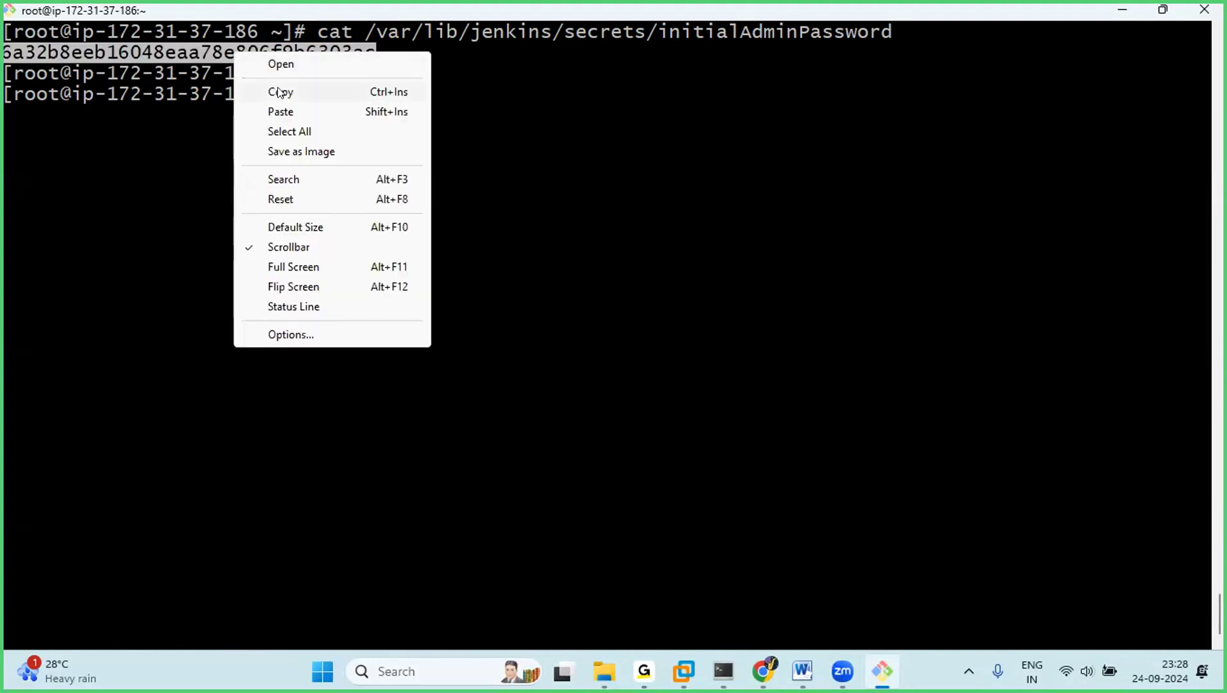
pyautogui.click(279, 91)
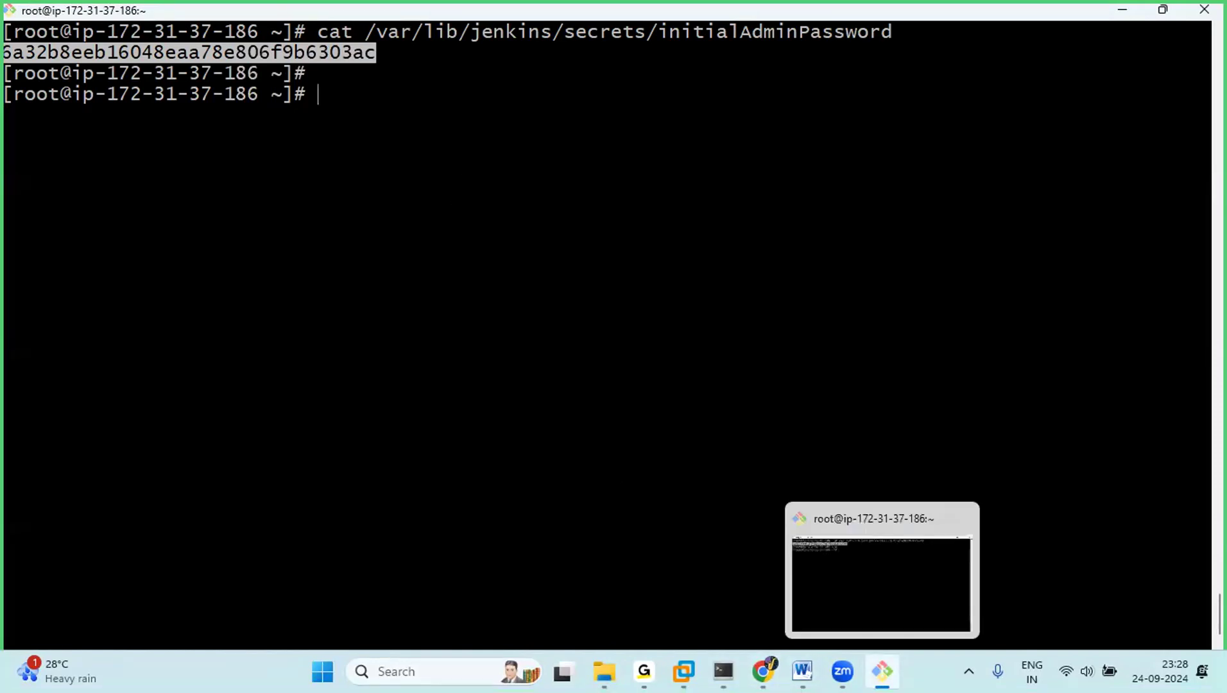
pyautogui.click(763, 671)
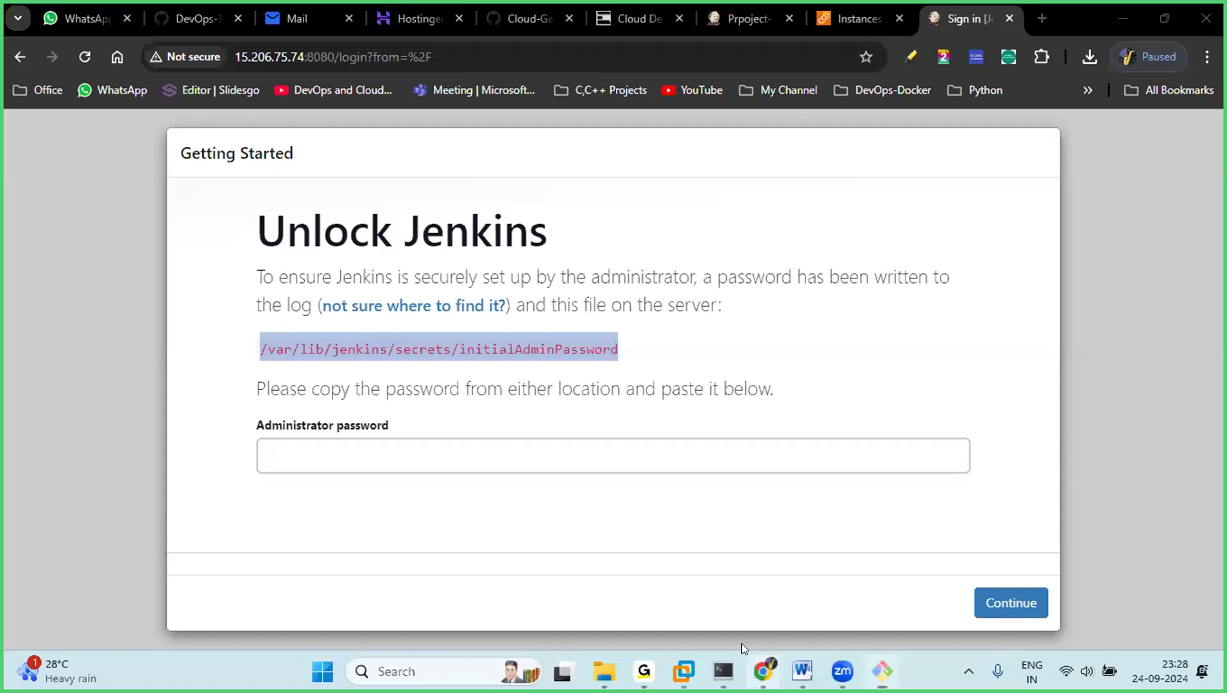
pyautogui.click(516, 445)
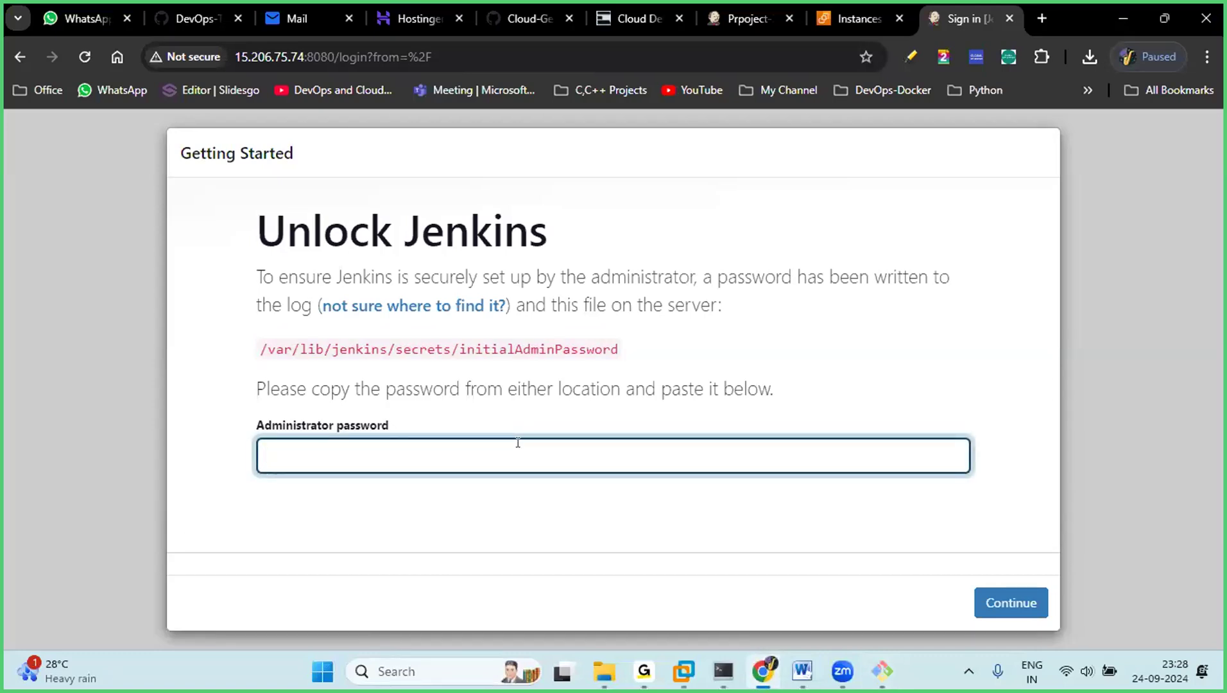
pyautogui.hotkey('ctrl', 'v')
pyautogui.click(992, 601)
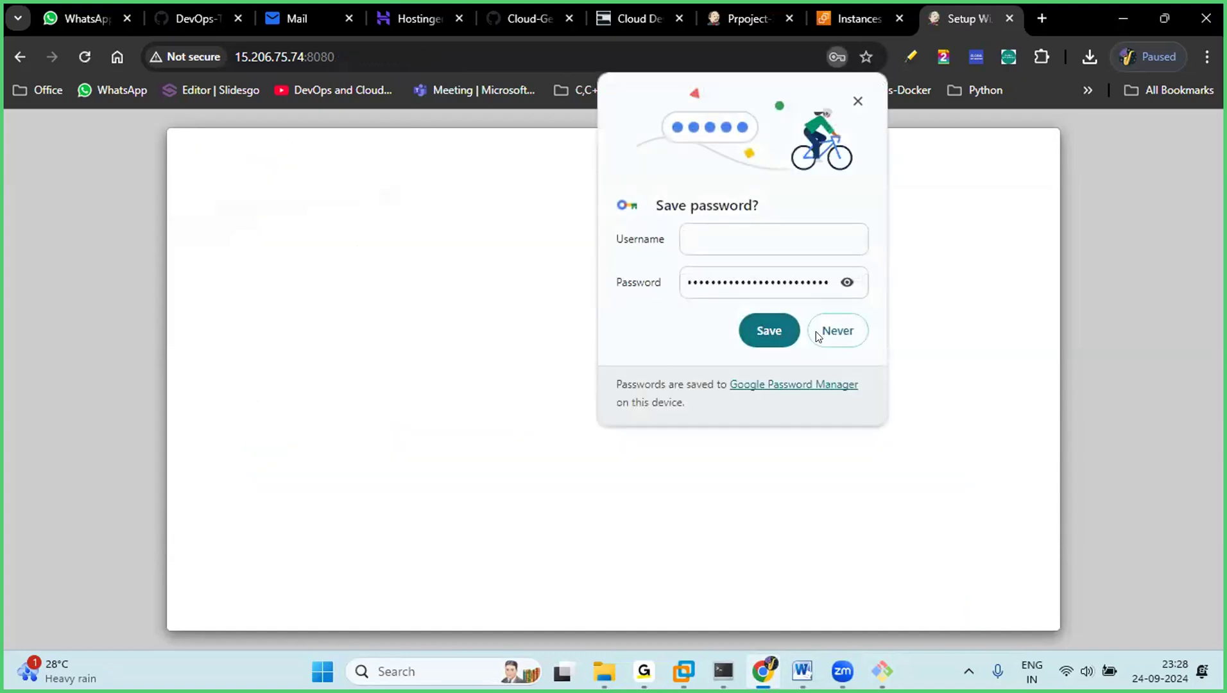
# Step: Refuse to save the password in the browser and install the suggested Jenkins plugins
pyautogui.click(834, 337)
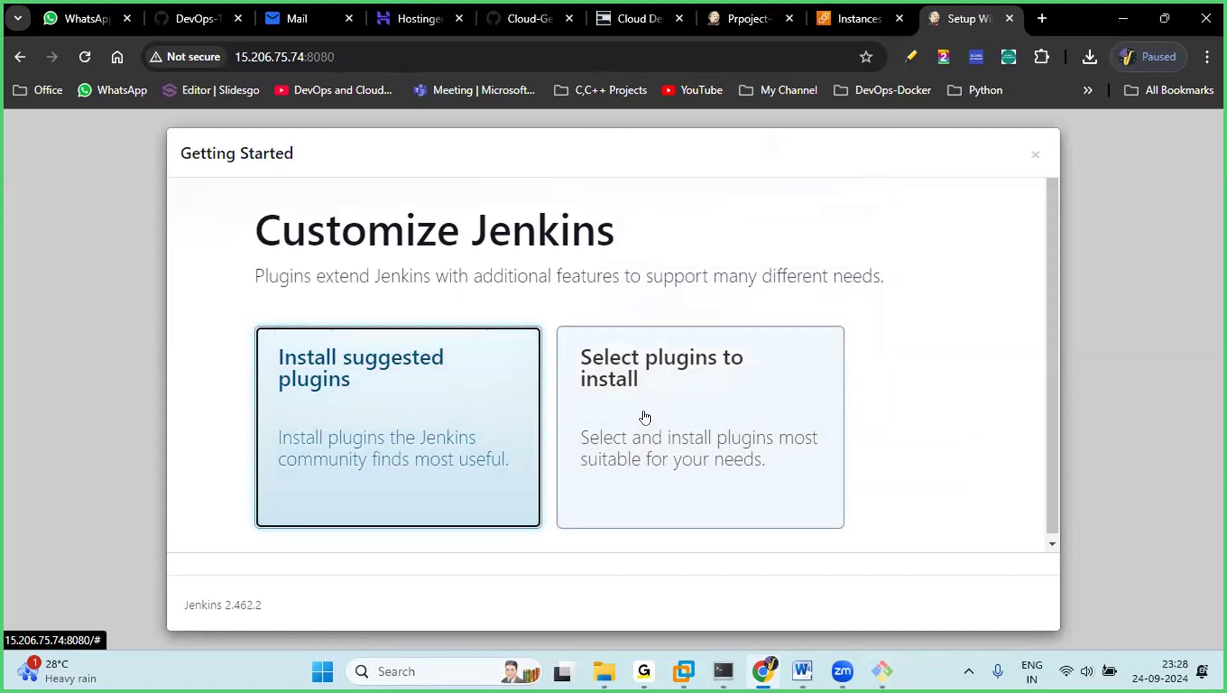
pyautogui.click(353, 413)
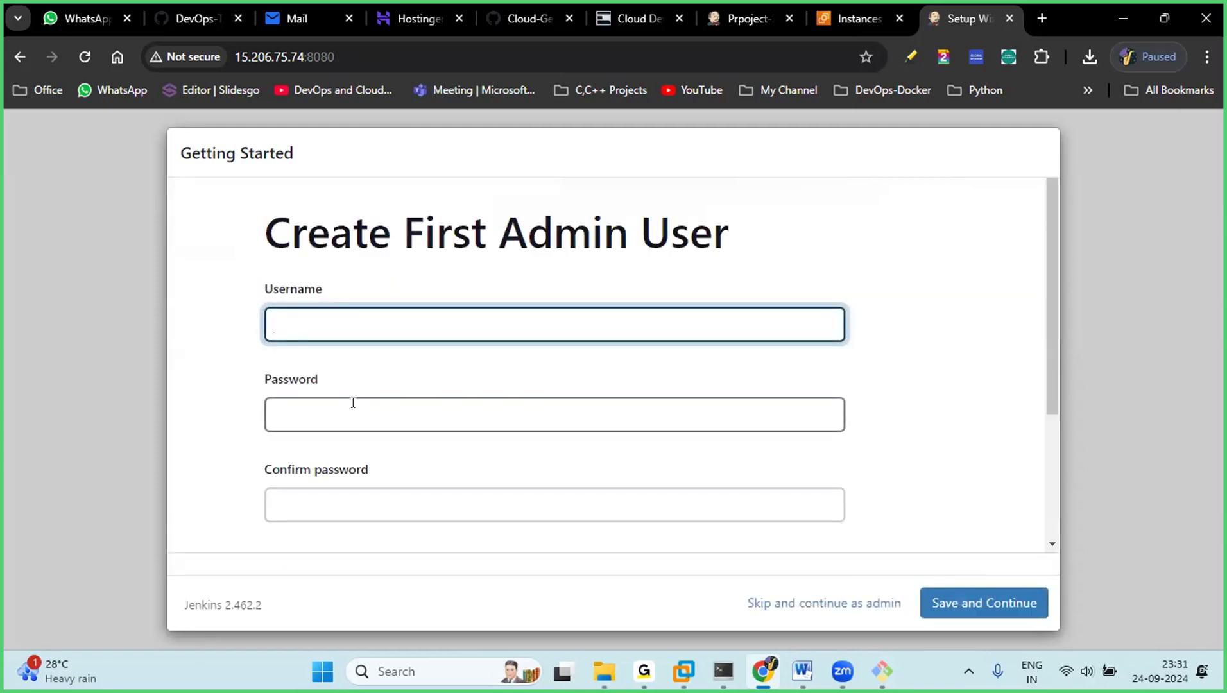
# Step: Set the first admin user's username to CloudGen, then enter and confirm the account password
pyautogui.click(367, 326)
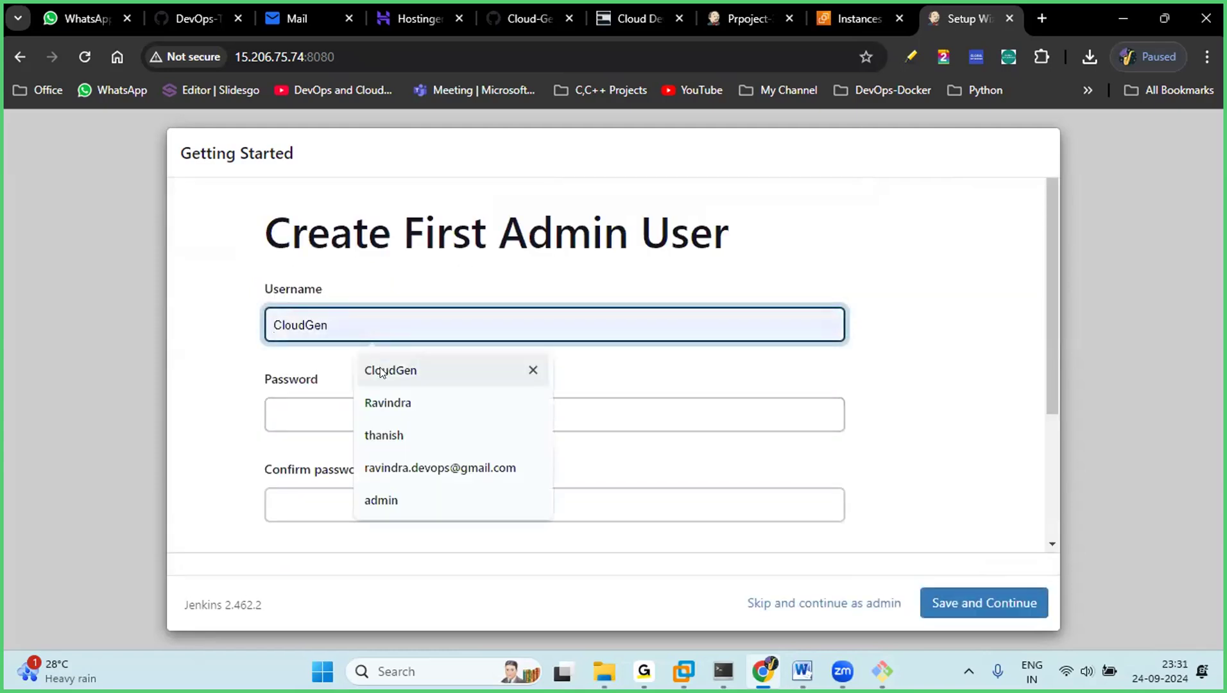
pyautogui.click(381, 372)
pyautogui.moveTo(356, 324); pyautogui.dragTo(226, 327)
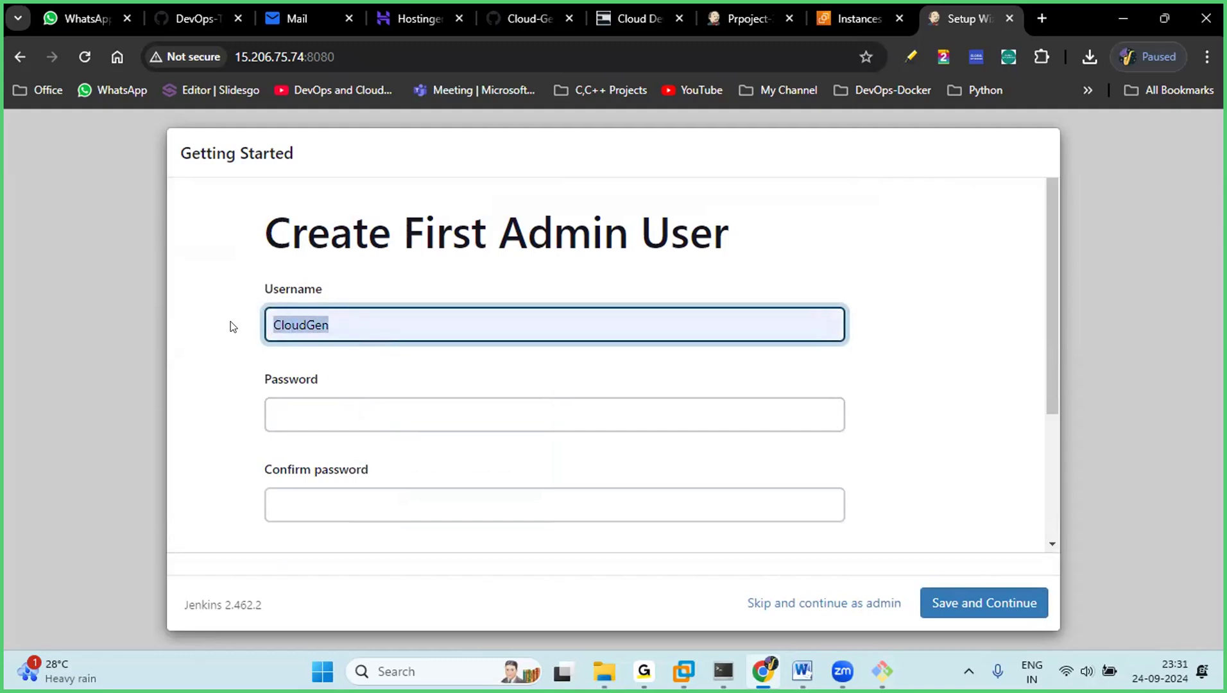
pyautogui.click(331, 402)
pyautogui.hotkey('ctrl', 'v')
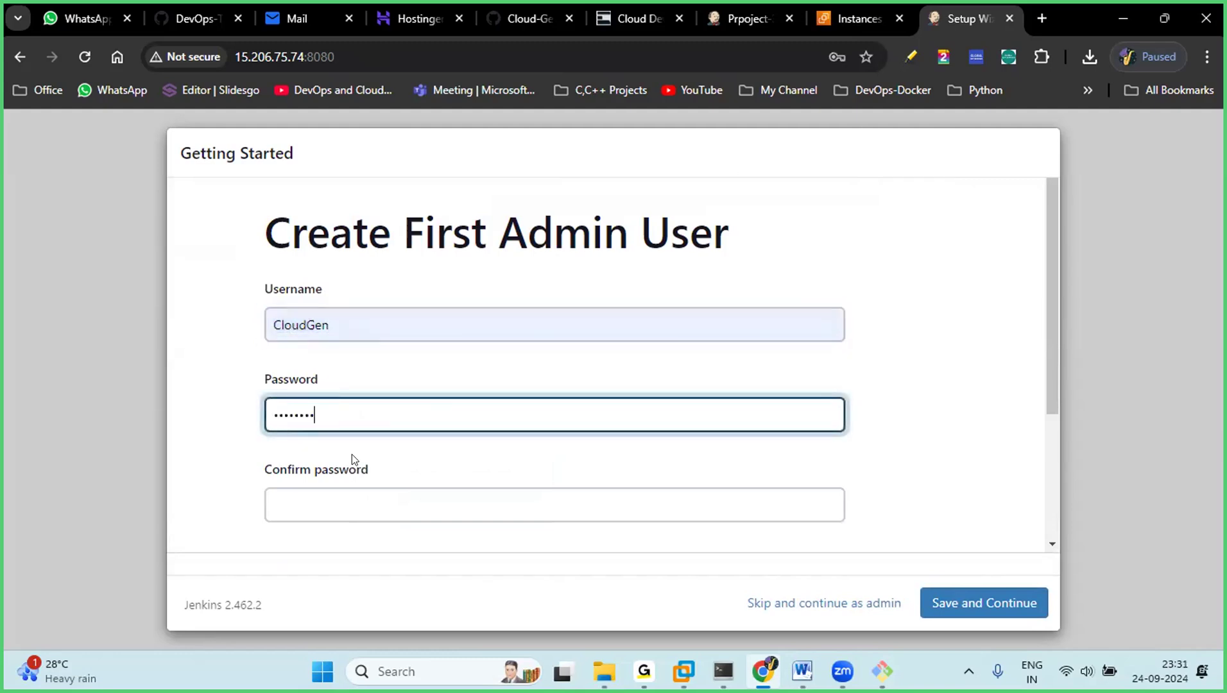
pyautogui.click(359, 505)
pyautogui.hotkey('ctrl', 'v')
# Step: Complete the admin user with full name CloudGen and the contact's e-mail address, save it and start using Jenkins
pyautogui.scroll(-3, 356, 504)
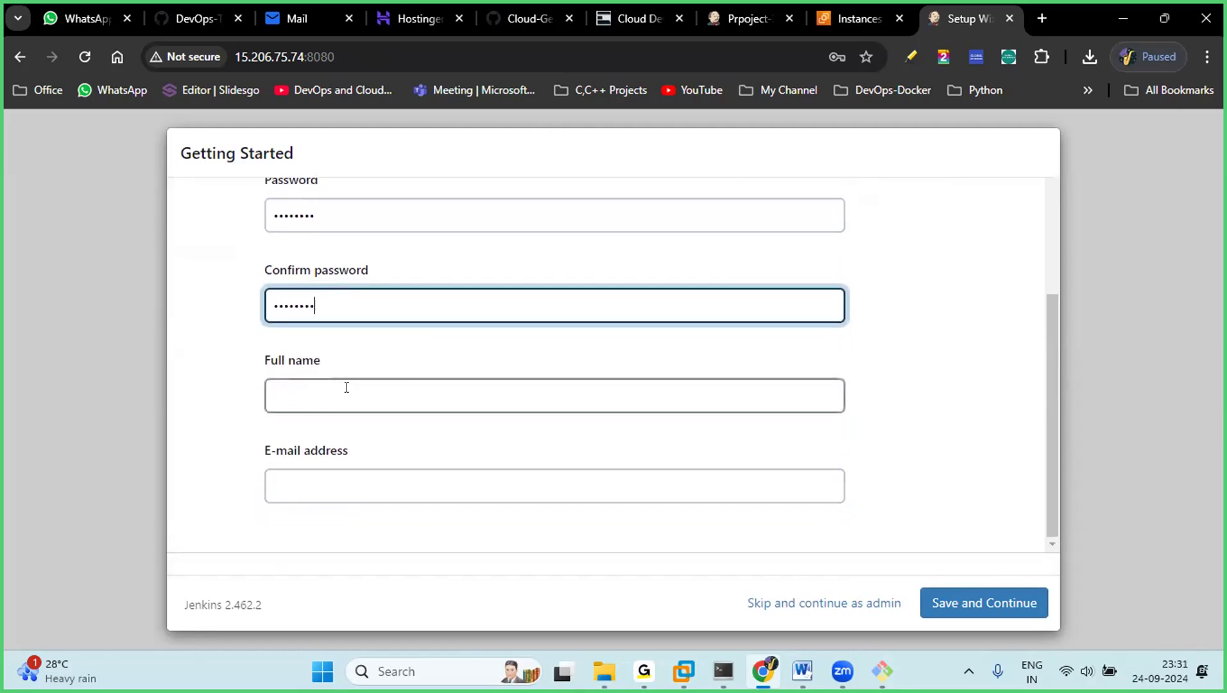
pyautogui.click(345, 387)
pyautogui.click(362, 448)
pyautogui.click(436, 482)
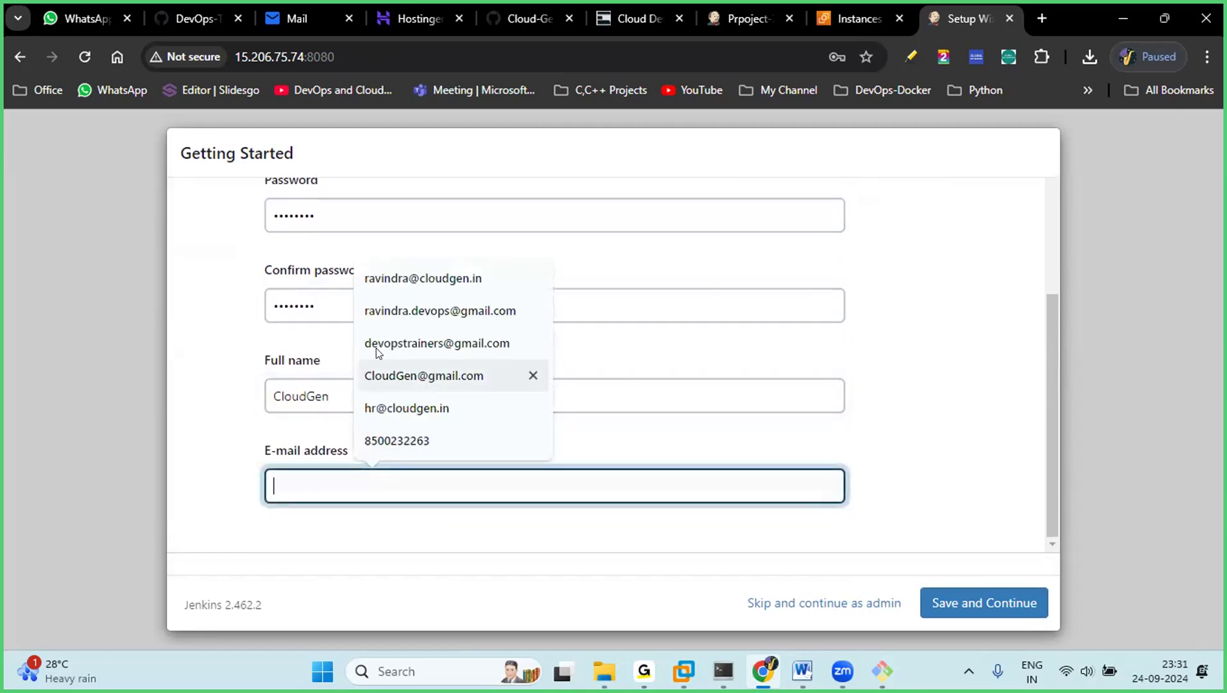
pyautogui.click(393, 288)
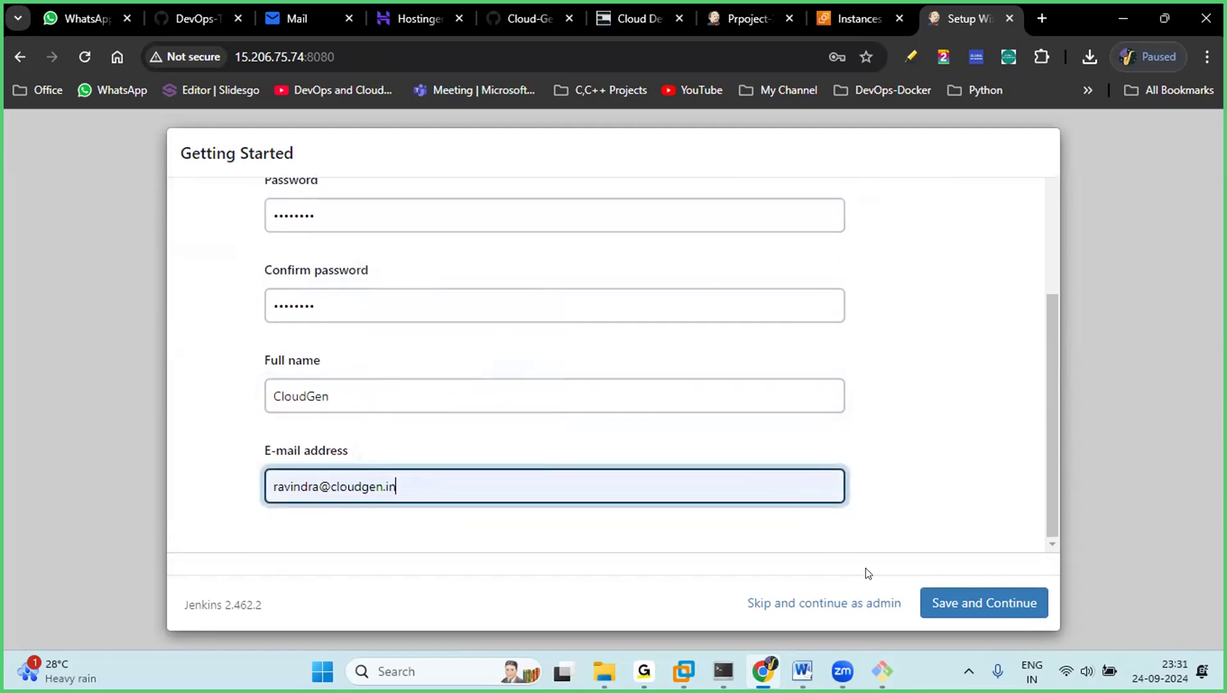
pyautogui.click(994, 601)
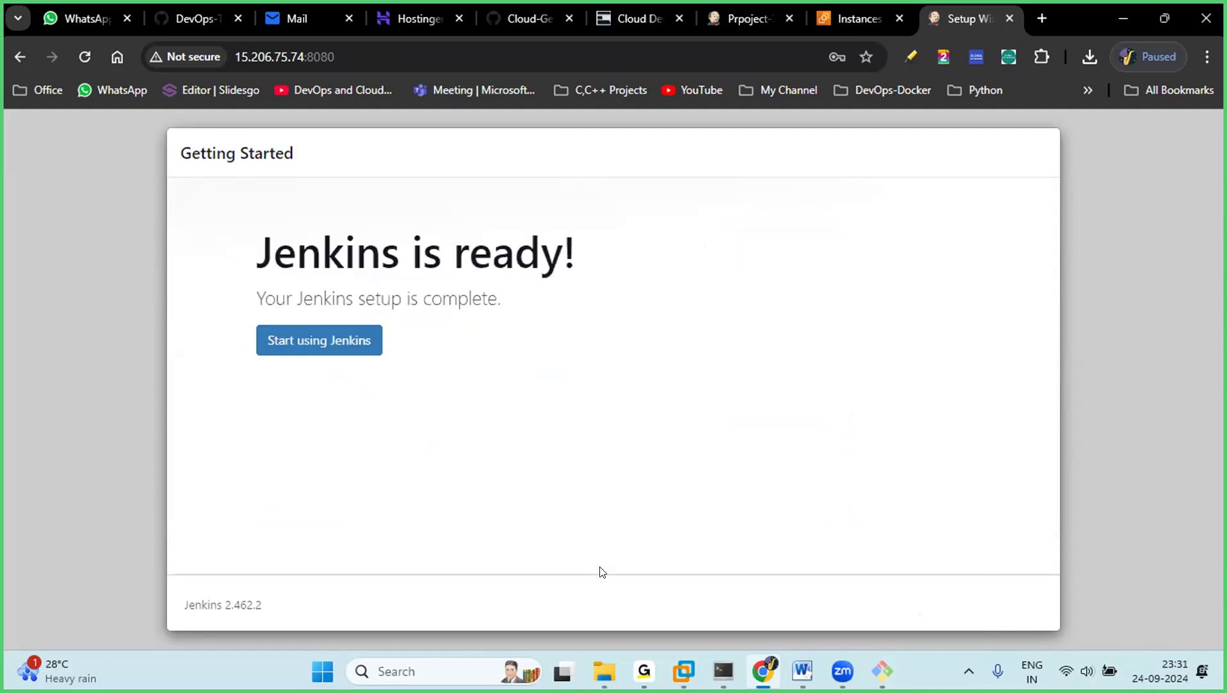
pyautogui.click(317, 341)
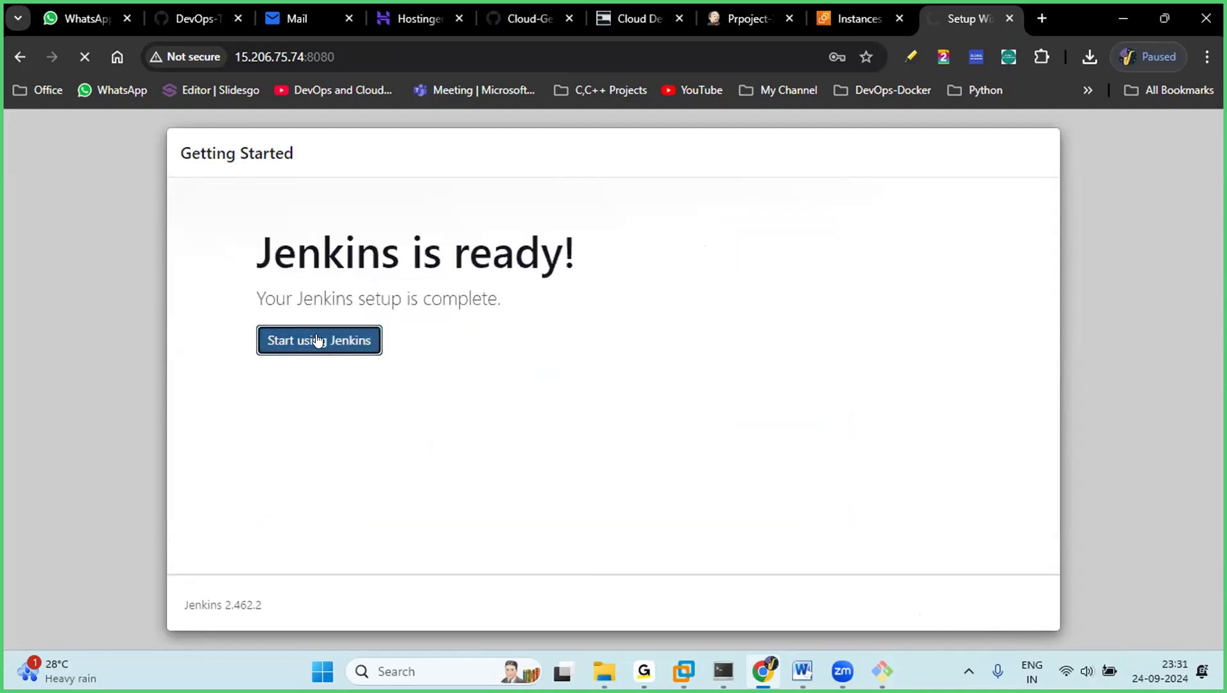